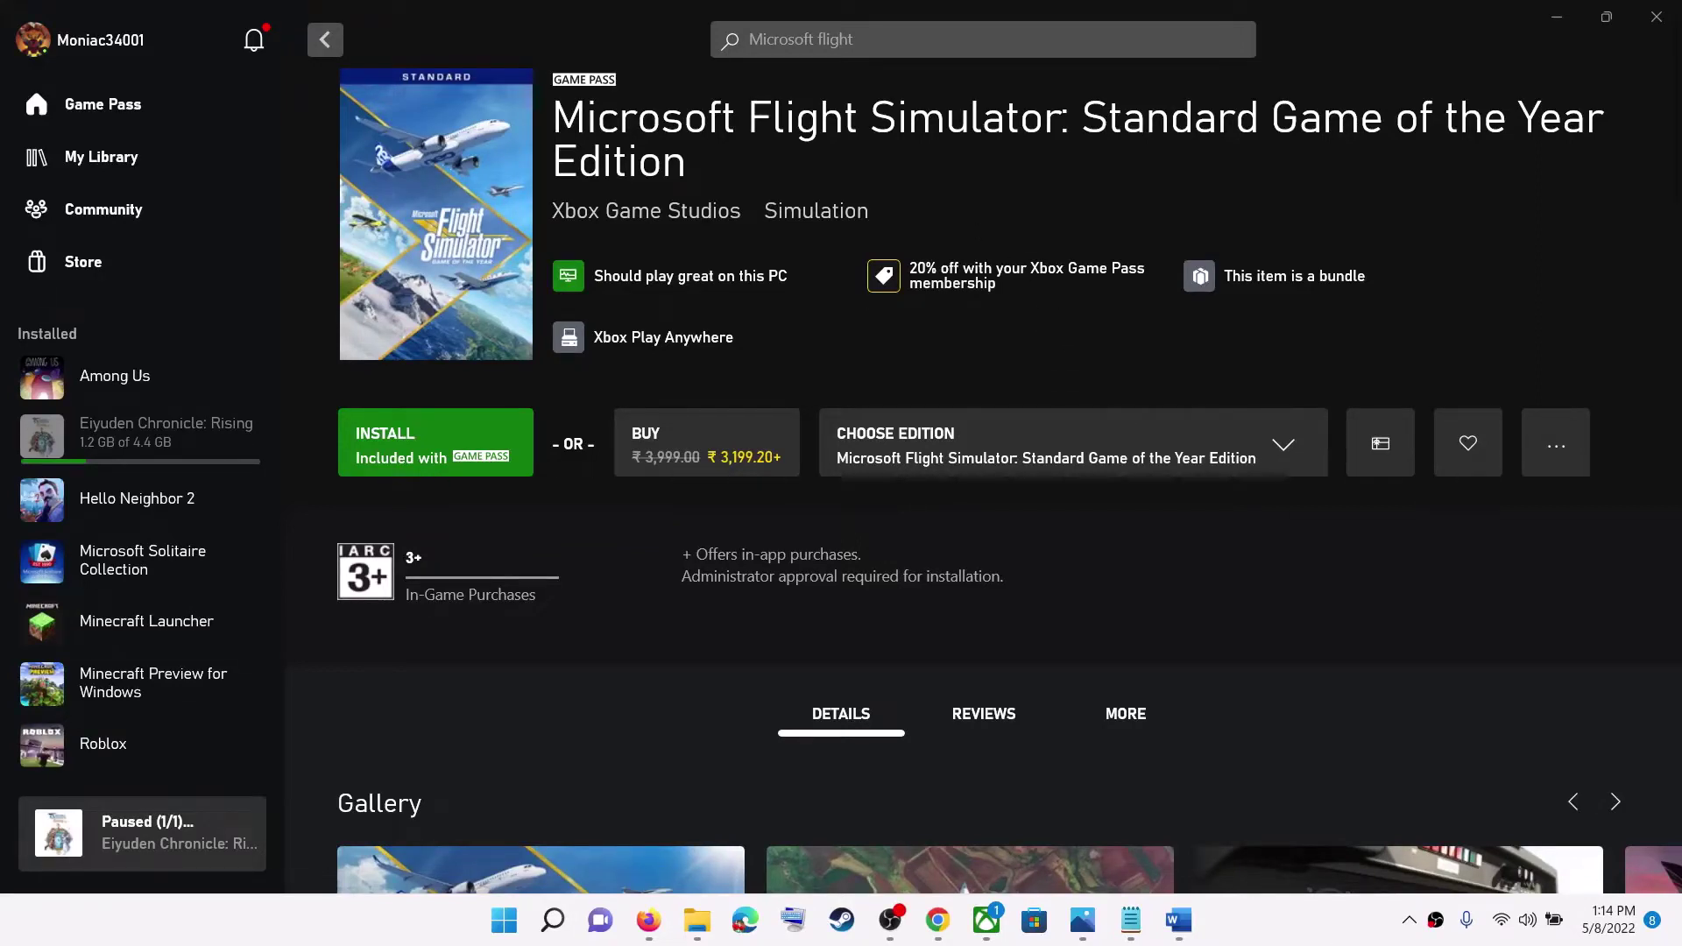
Review the 0x803F8001 title and Step 1 sign-in requirement in the Word guide, then minimize it.
{"action": "left_click", "coordinate": [1177, 922]}
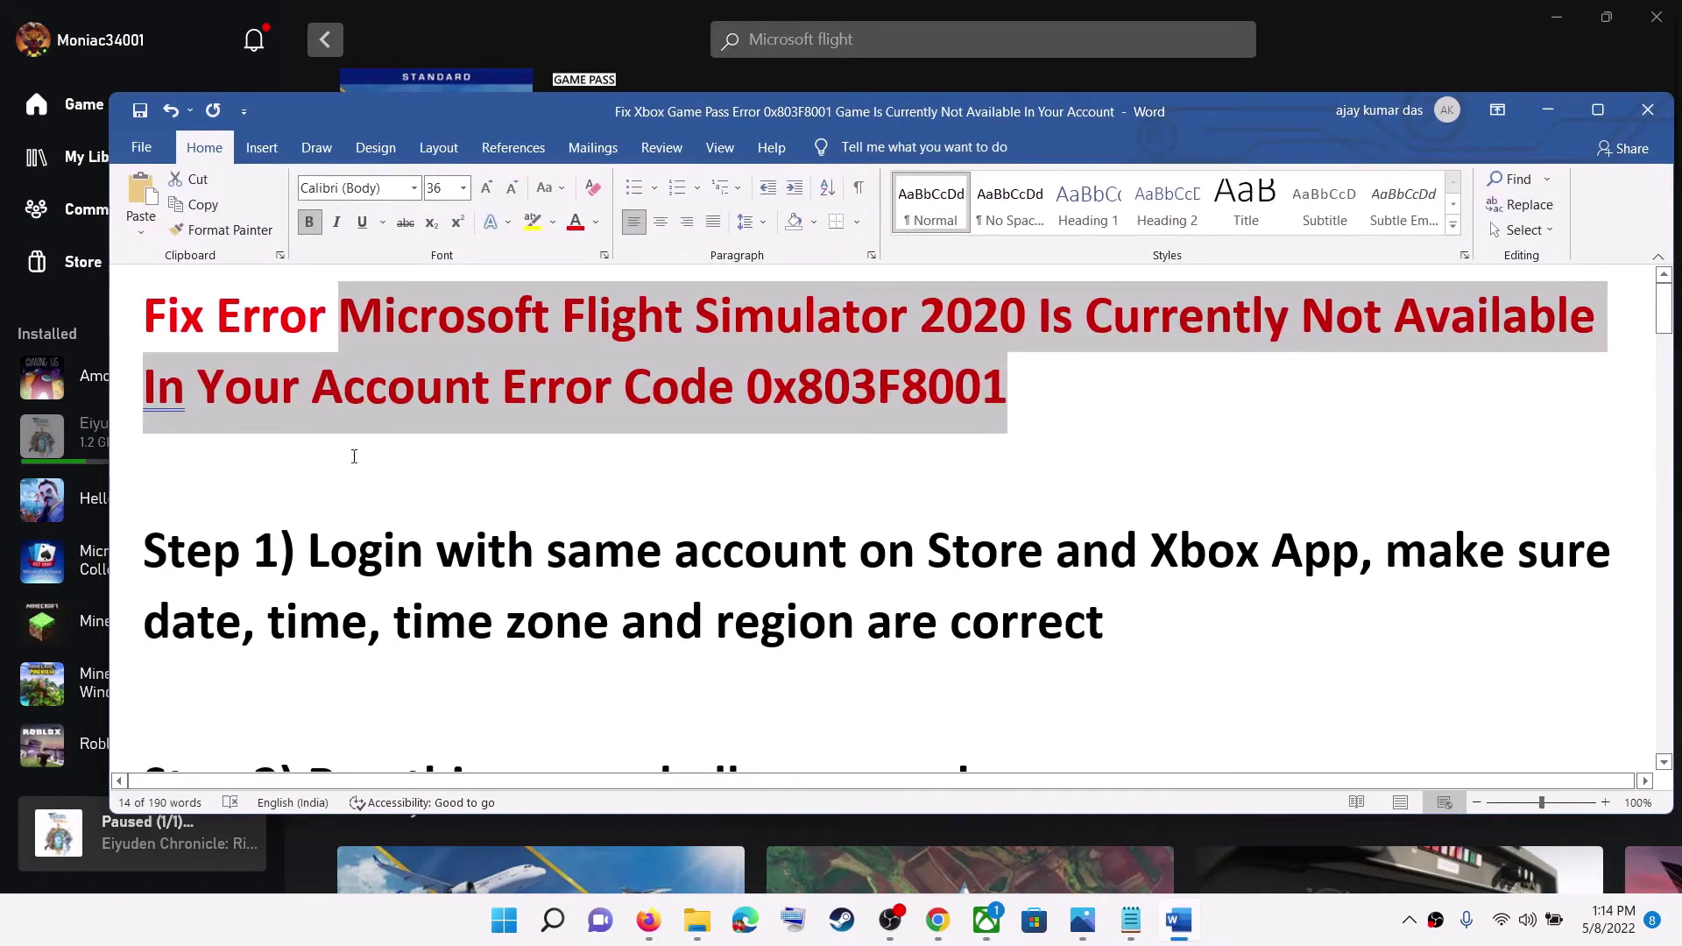
{"action": "left_click", "coordinate": [506, 406]}
{"action": "left_click_drag", "start_coordinate": [540, 402], "coordinate": [338, 309]}
{"action": "left_click", "coordinate": [851, 386]}
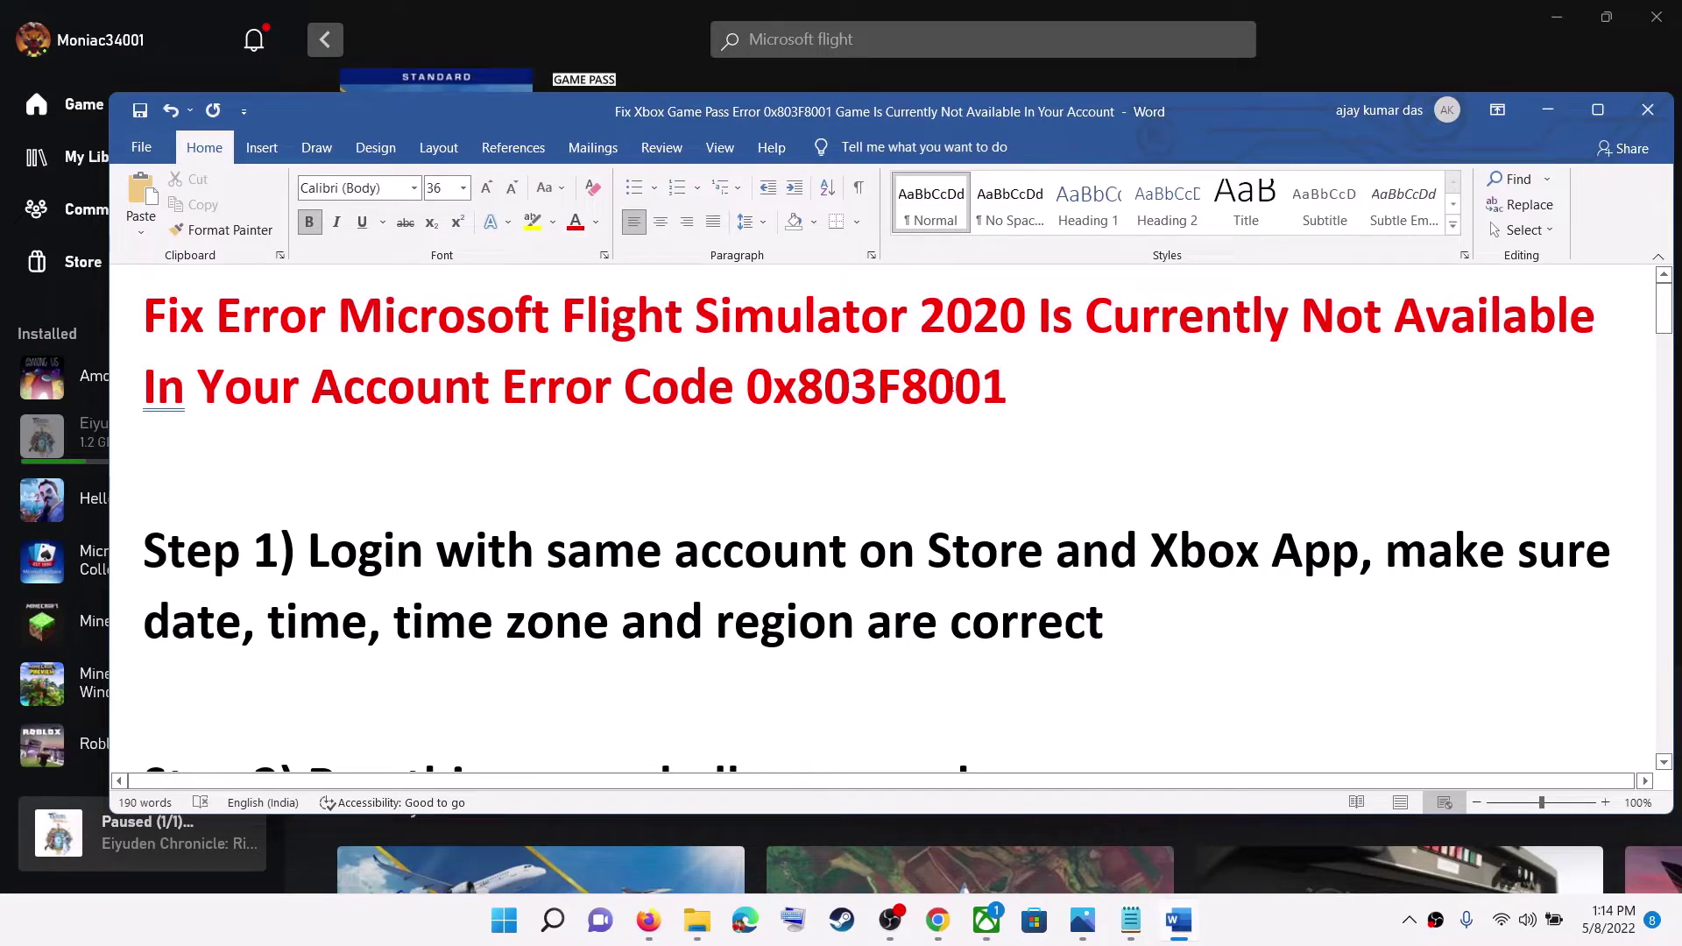
{"action": "left_click", "coordinate": [1548, 110]}
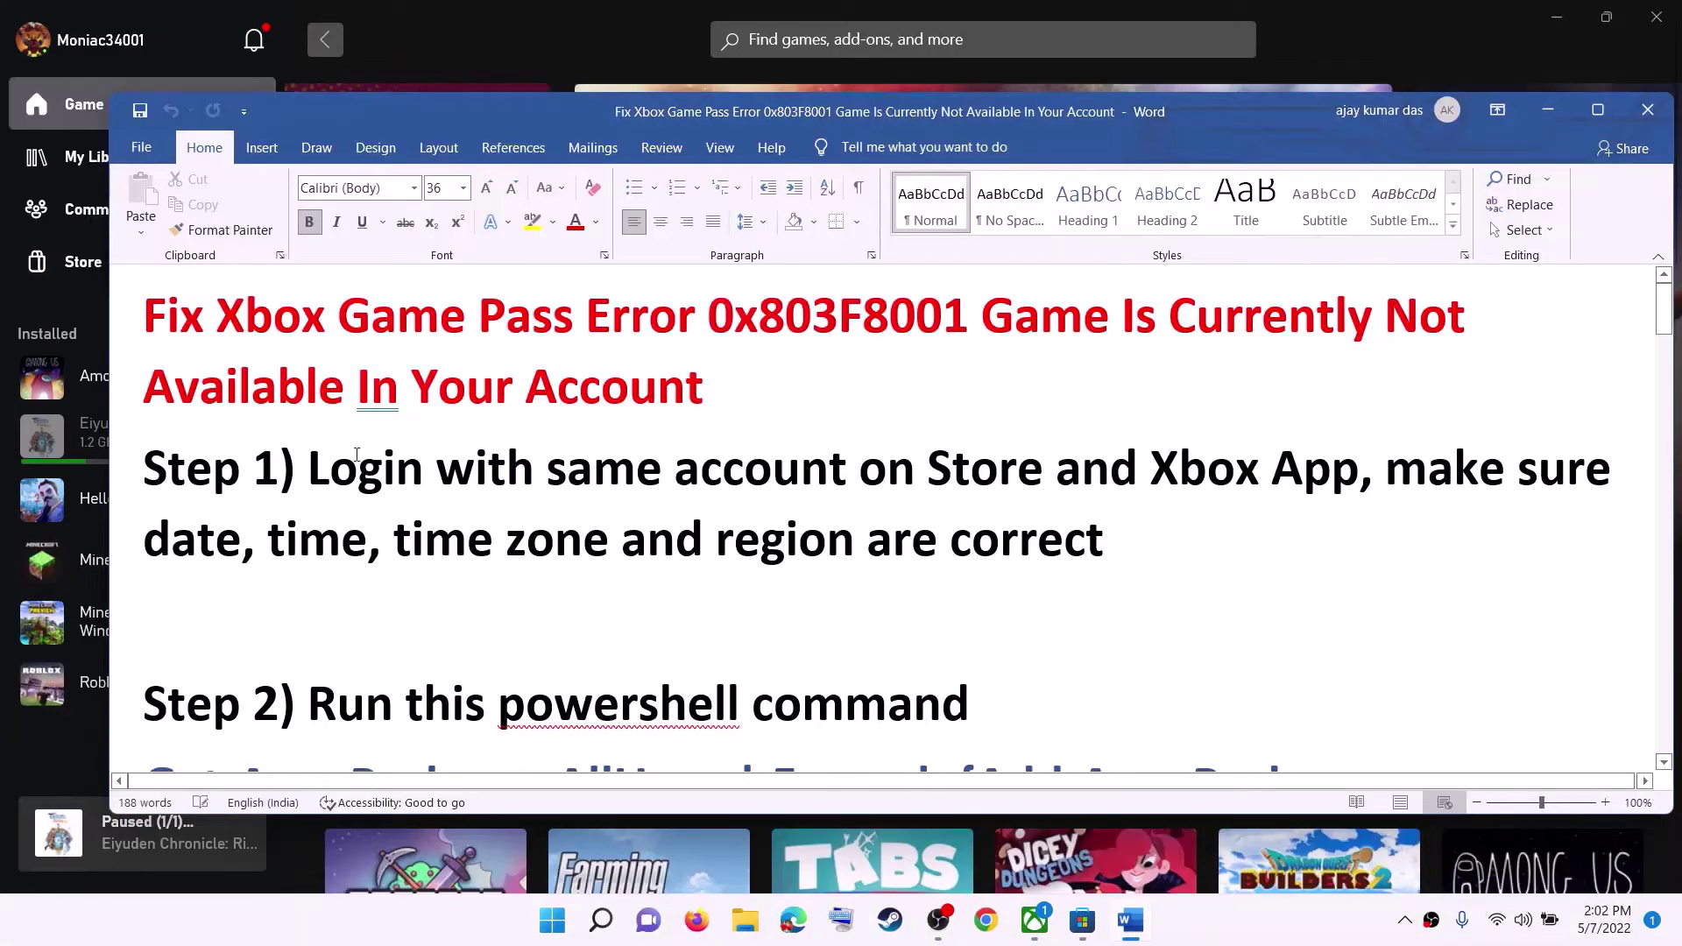
{"action": "left_click_drag", "start_coordinate": [317, 467], "coordinate": [1359, 471]}
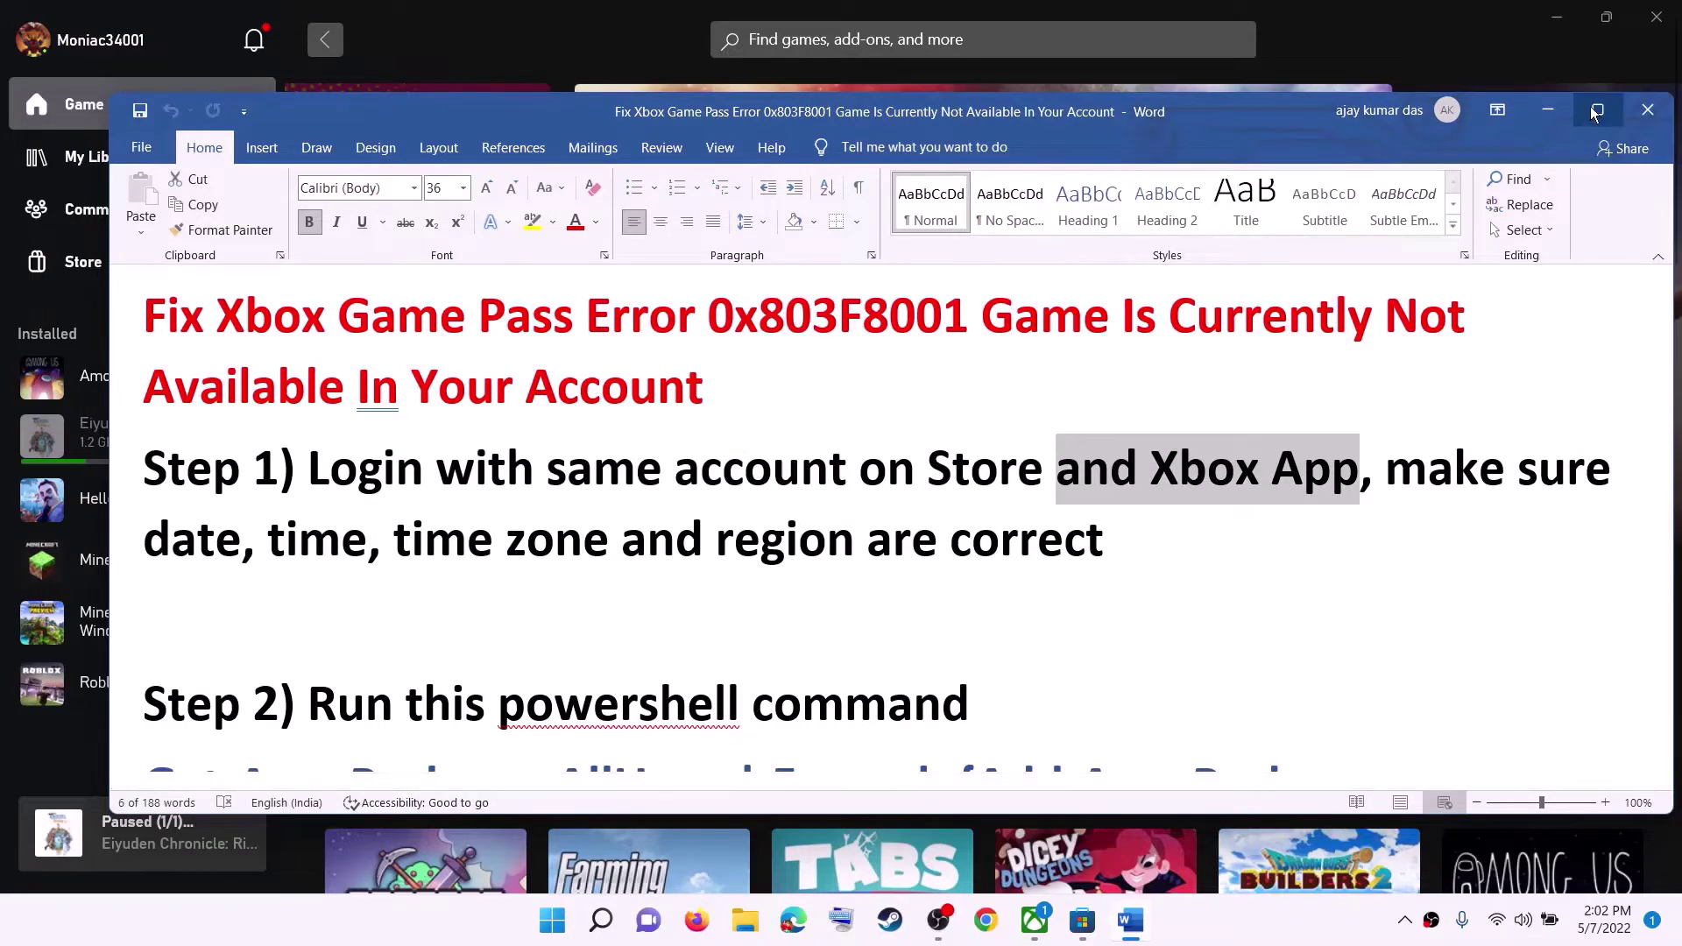
{"action": "left_click", "coordinate": [1564, 112]}
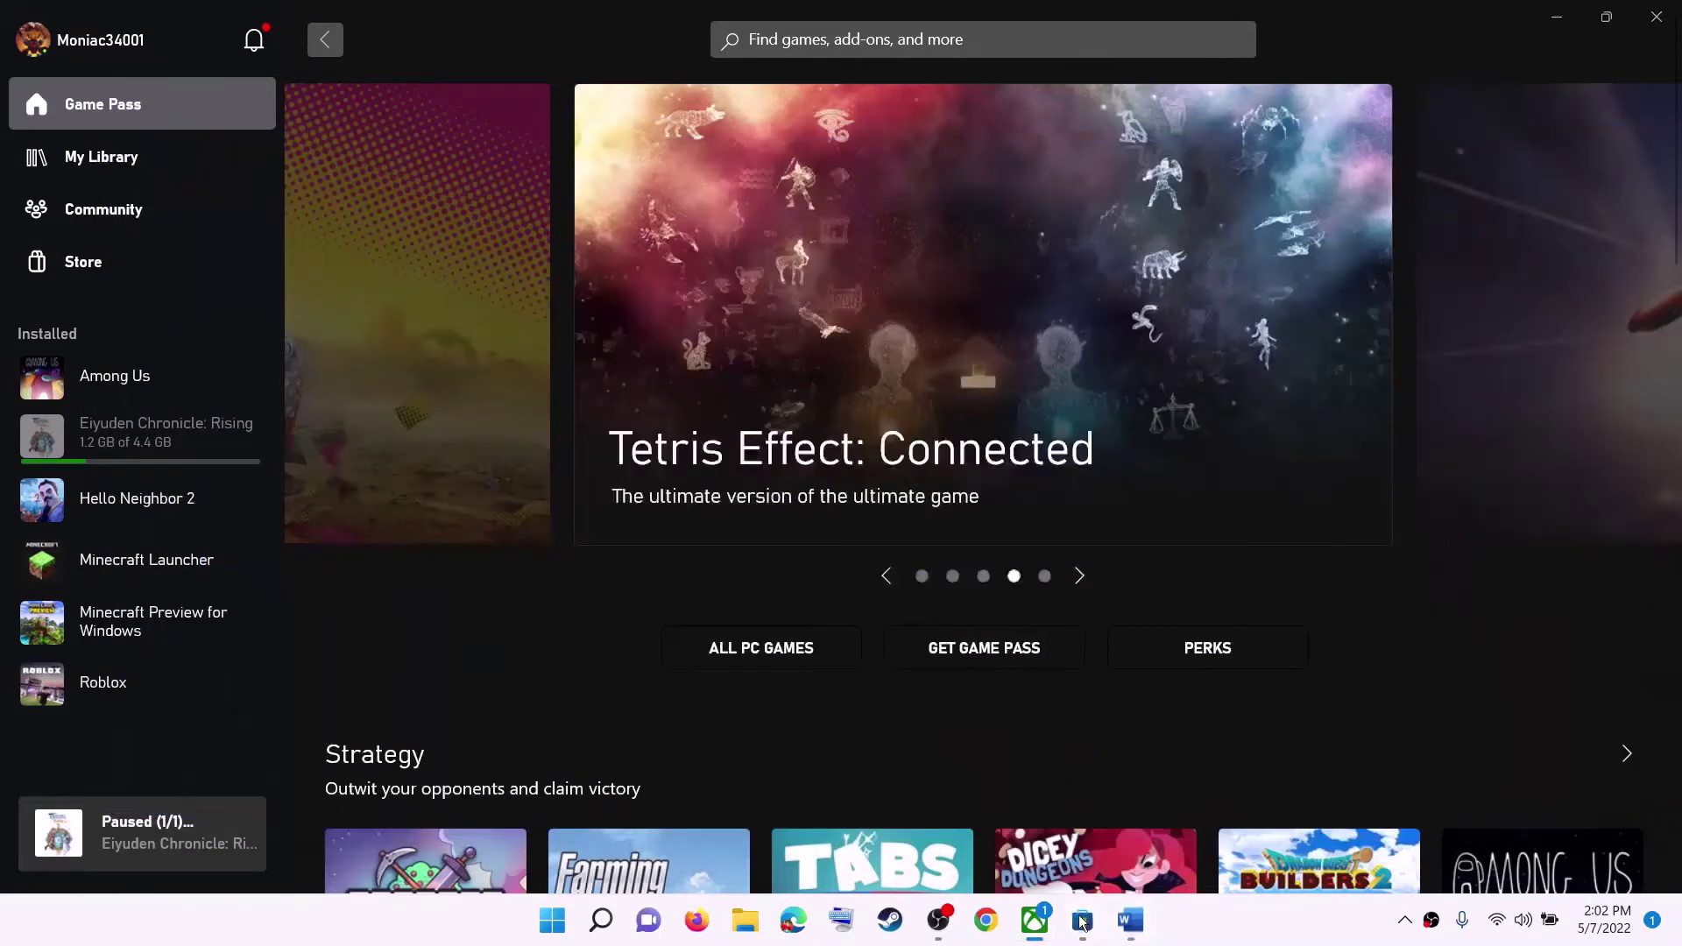
Sign out of Microsoft Store and sign back in with the same Microsoft account, entering the PIN.
{"action": "left_click", "coordinate": [1083, 920]}
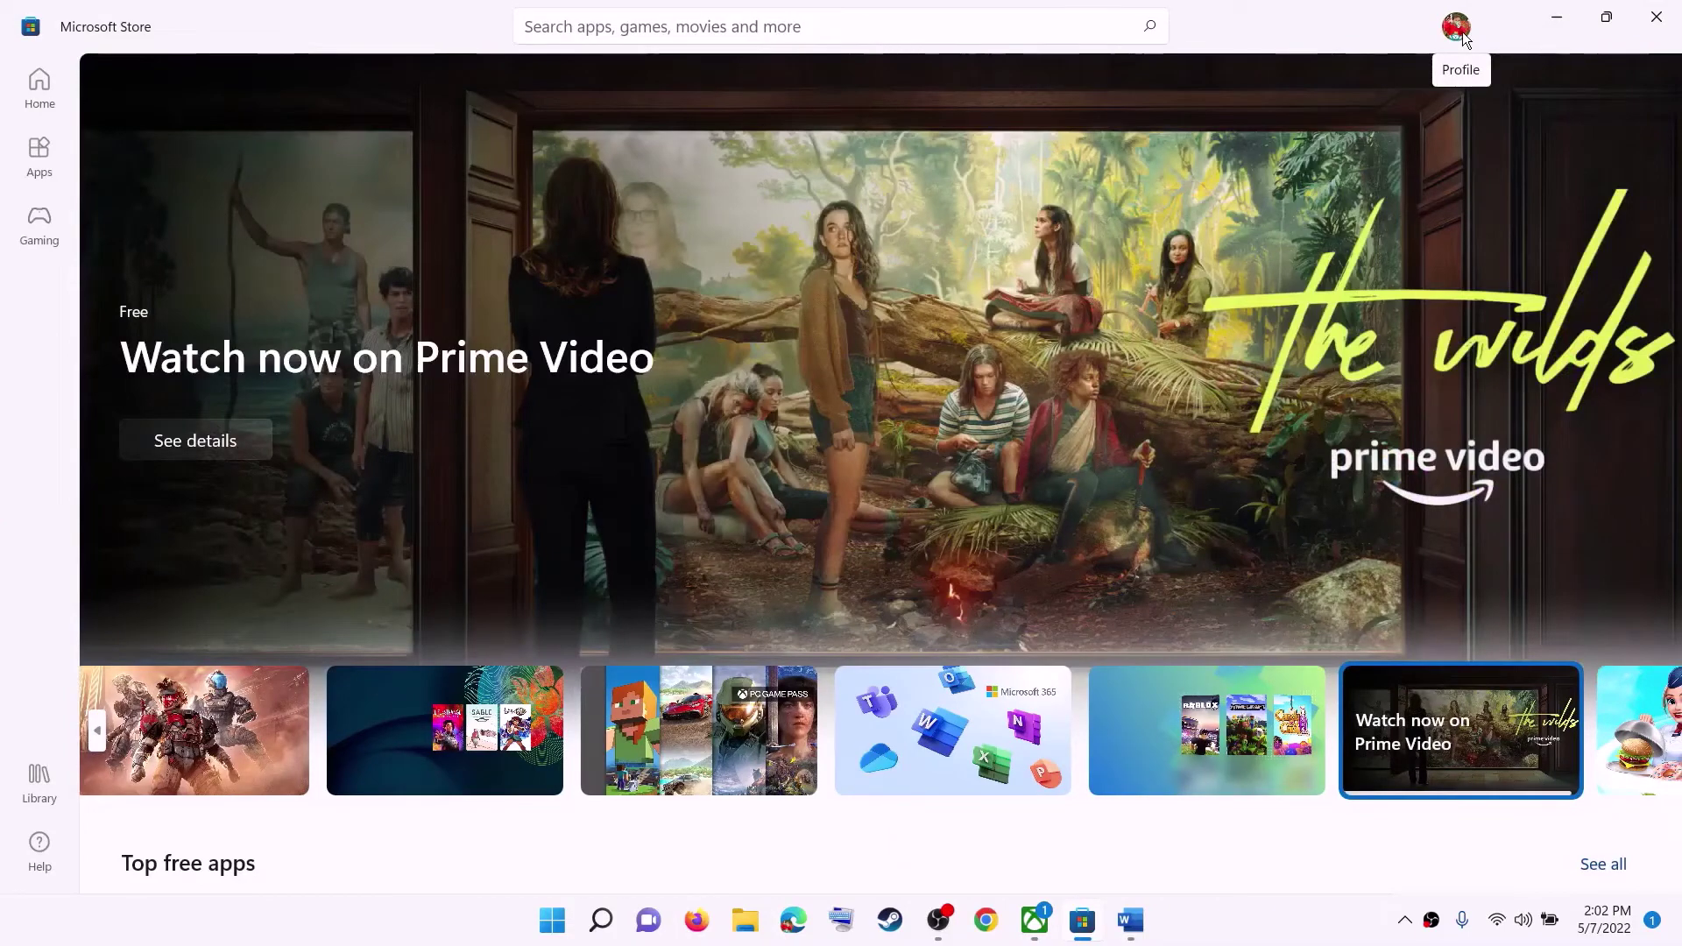
{"action": "left_click", "coordinate": [1457, 27]}
{"action": "left_click", "coordinate": [1231, 126]}
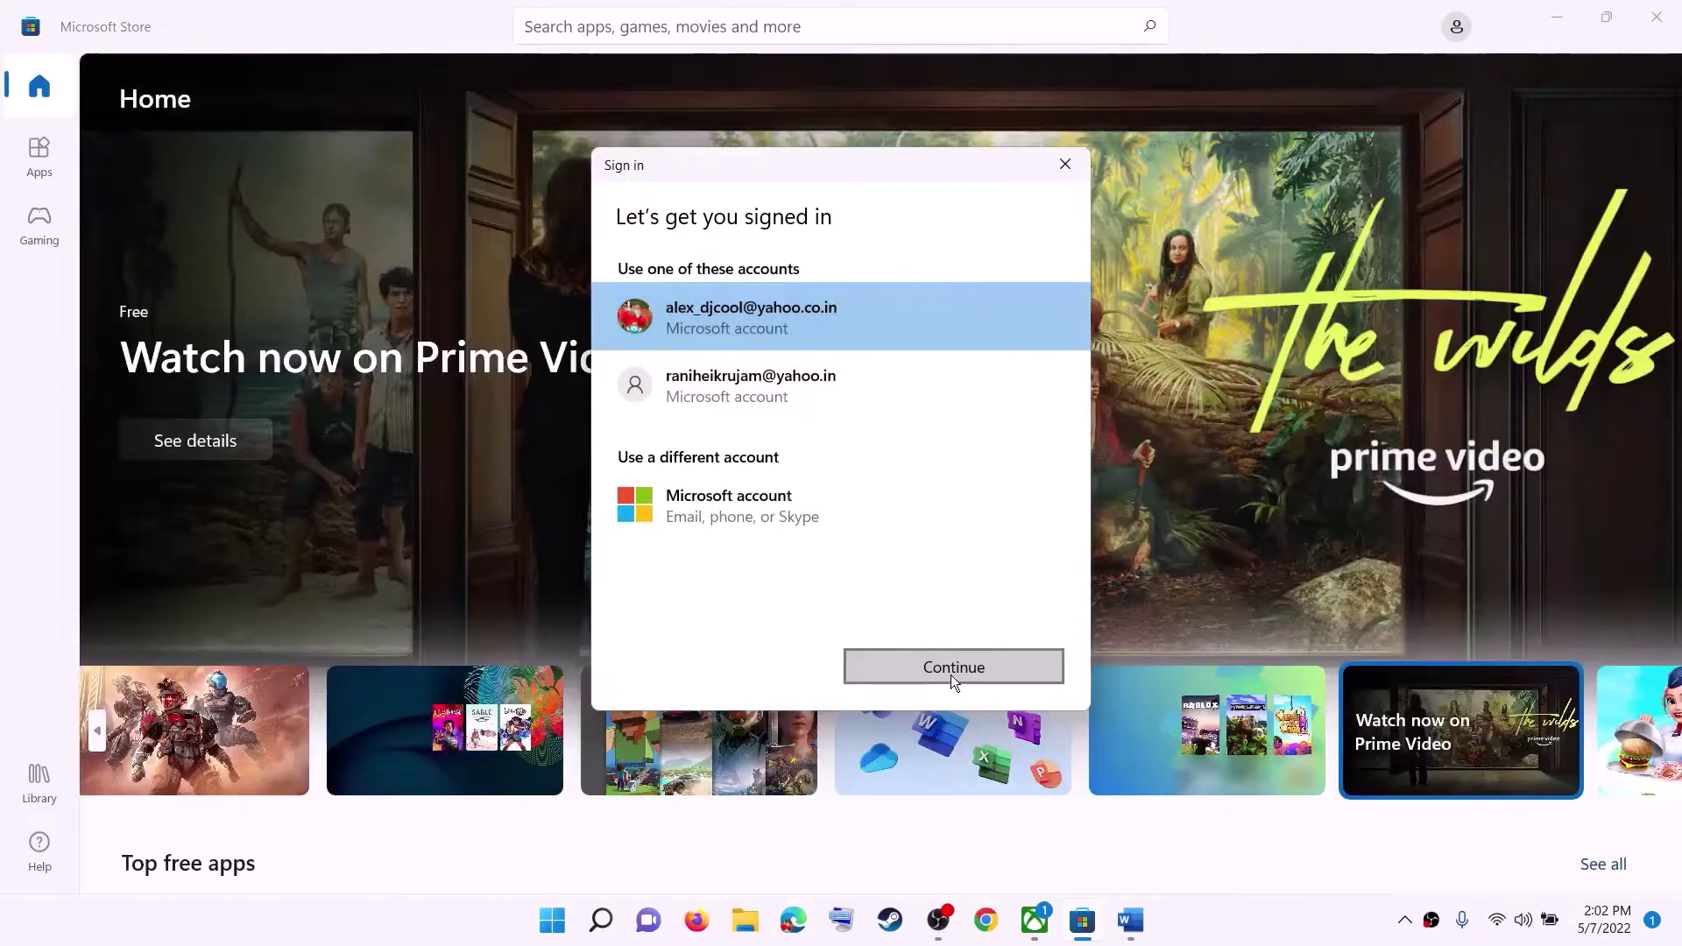
{"action": "left_click", "coordinate": [950, 673]}
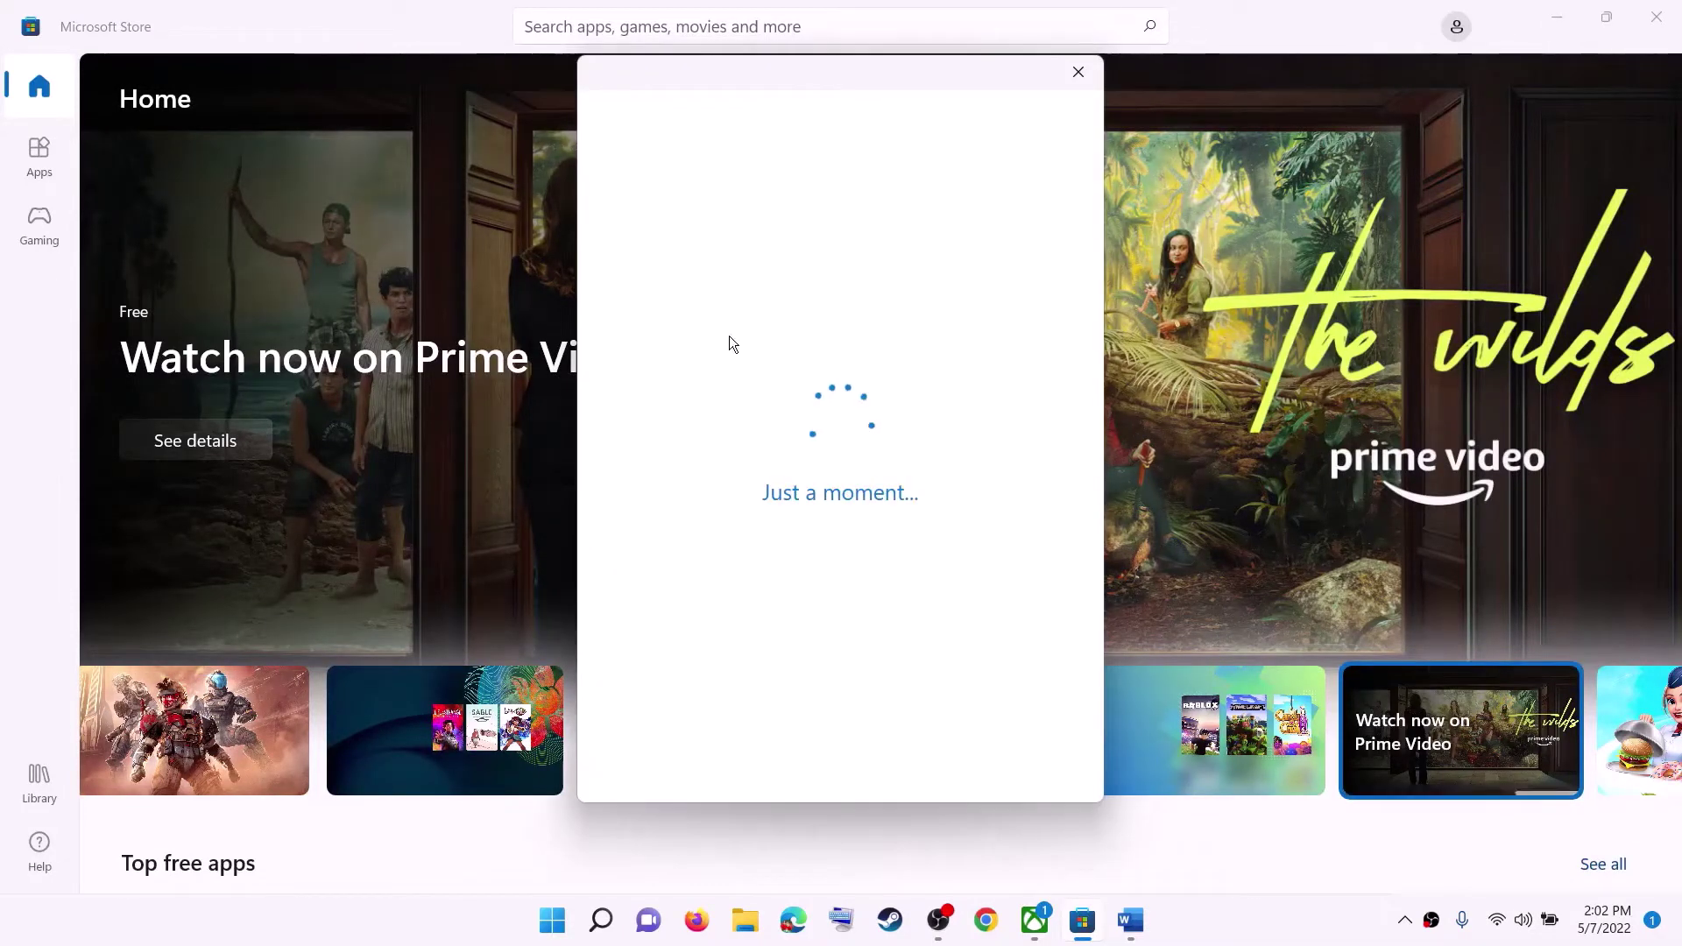
{"action": "type", "text": "1234"}
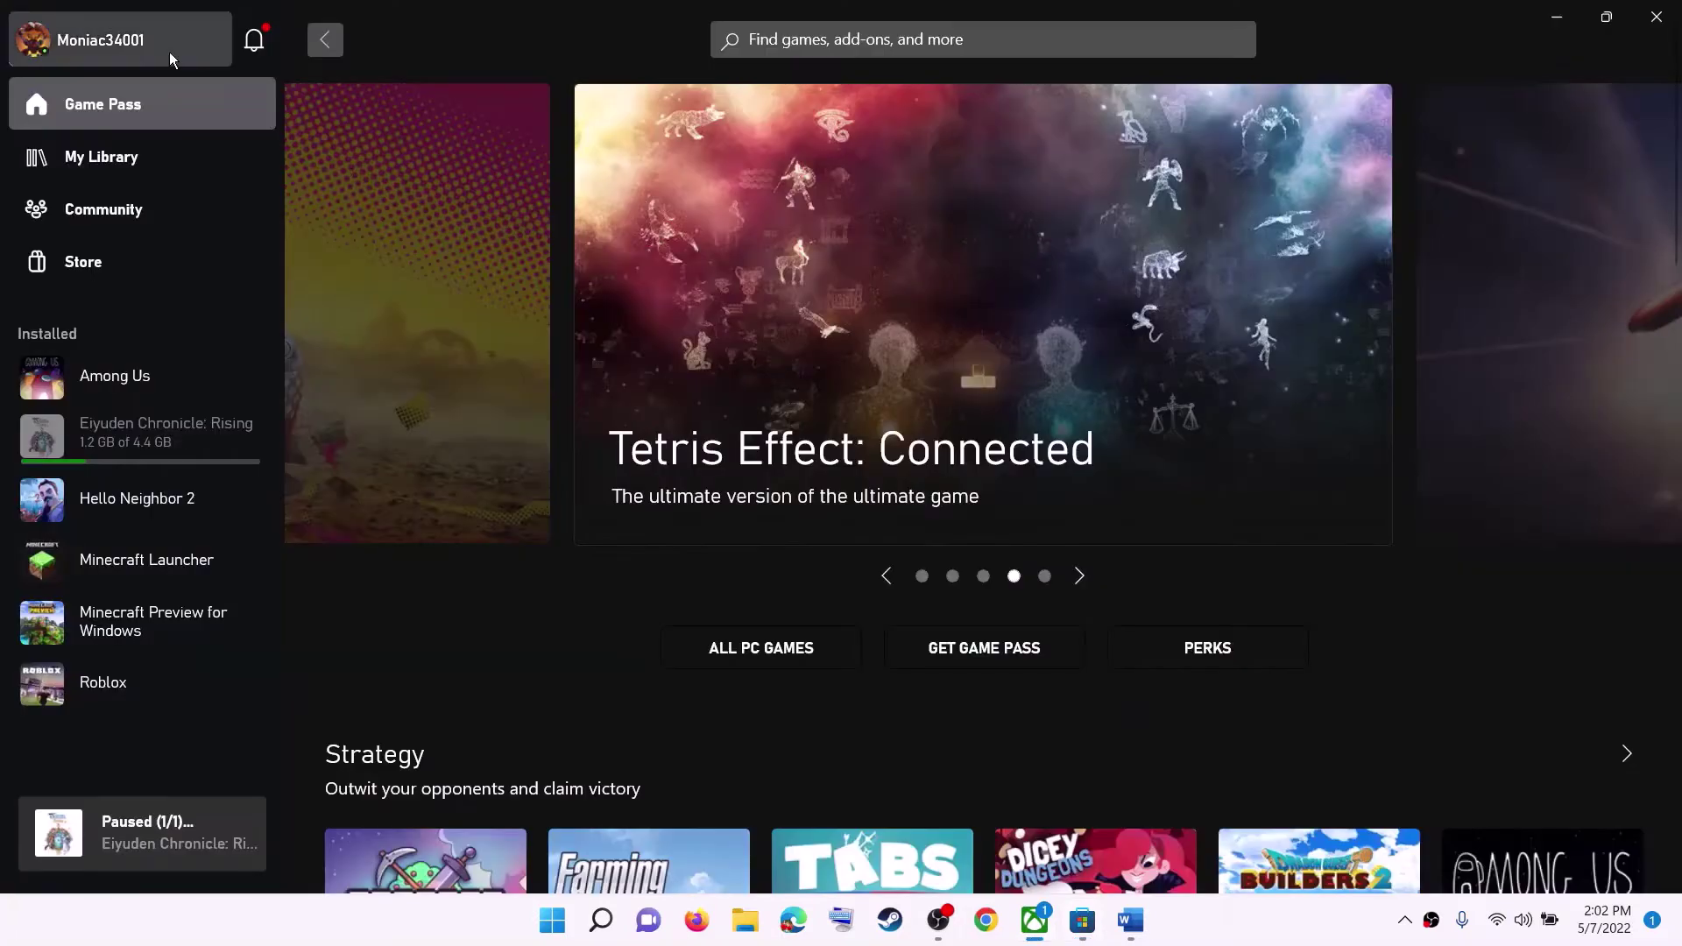
Sign out of the Xbox app, then sign back in and accept the welcome-back account.
{"action": "left_click", "coordinate": [170, 51]}
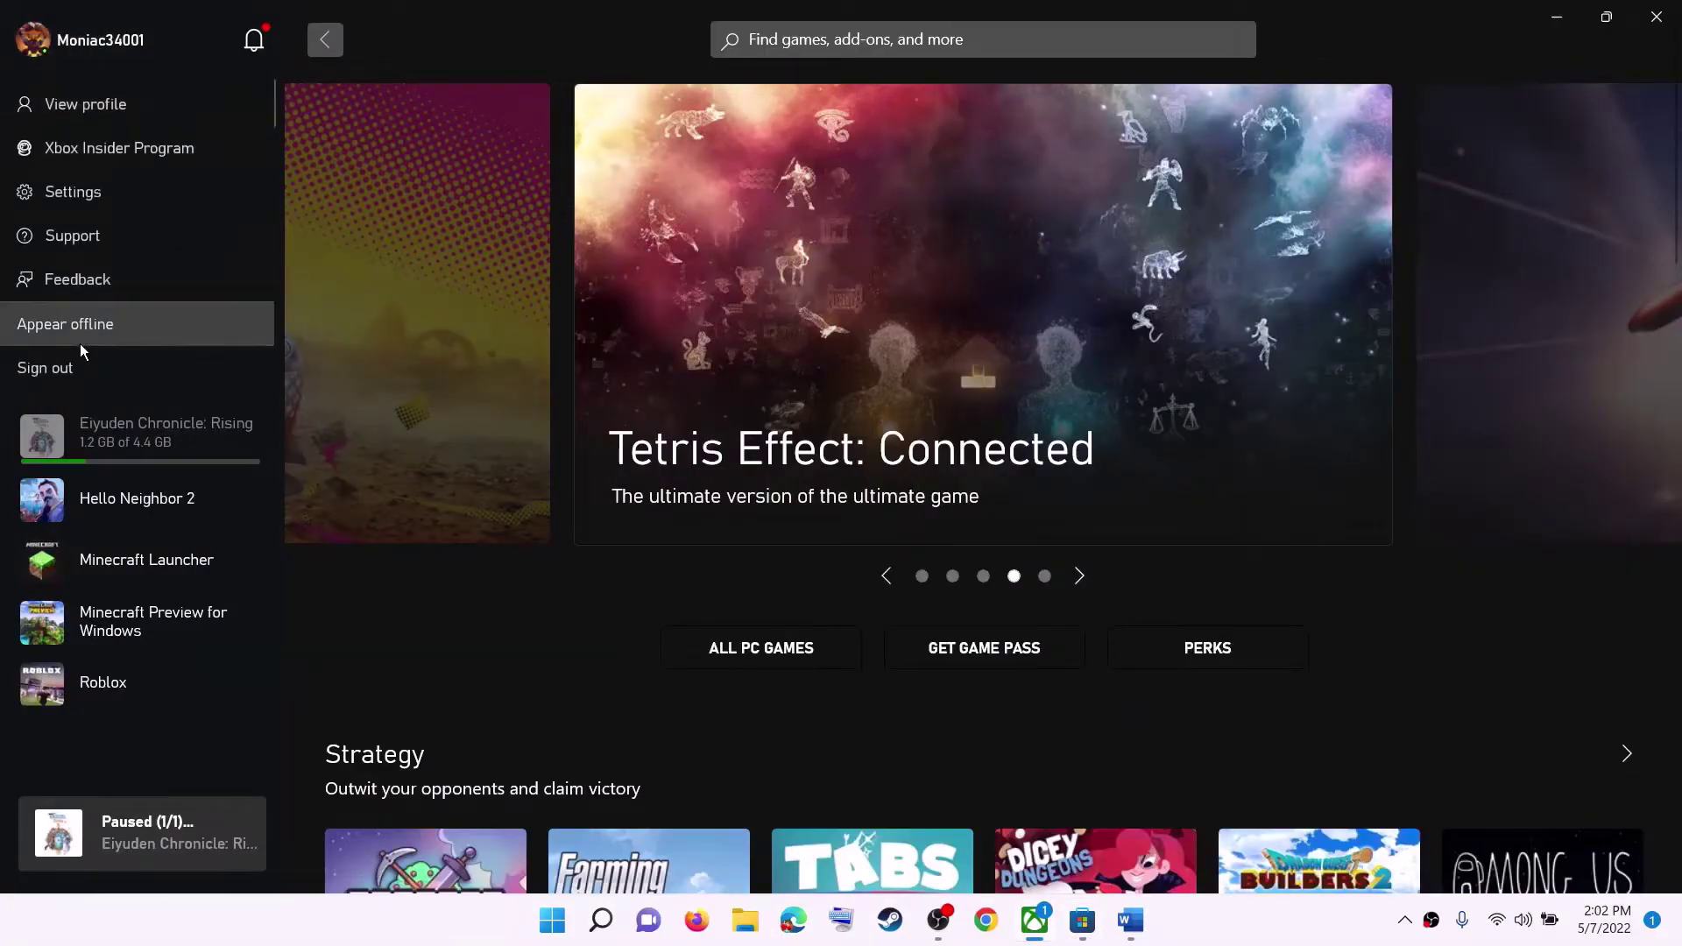
{"action": "left_click", "coordinate": [63, 367]}
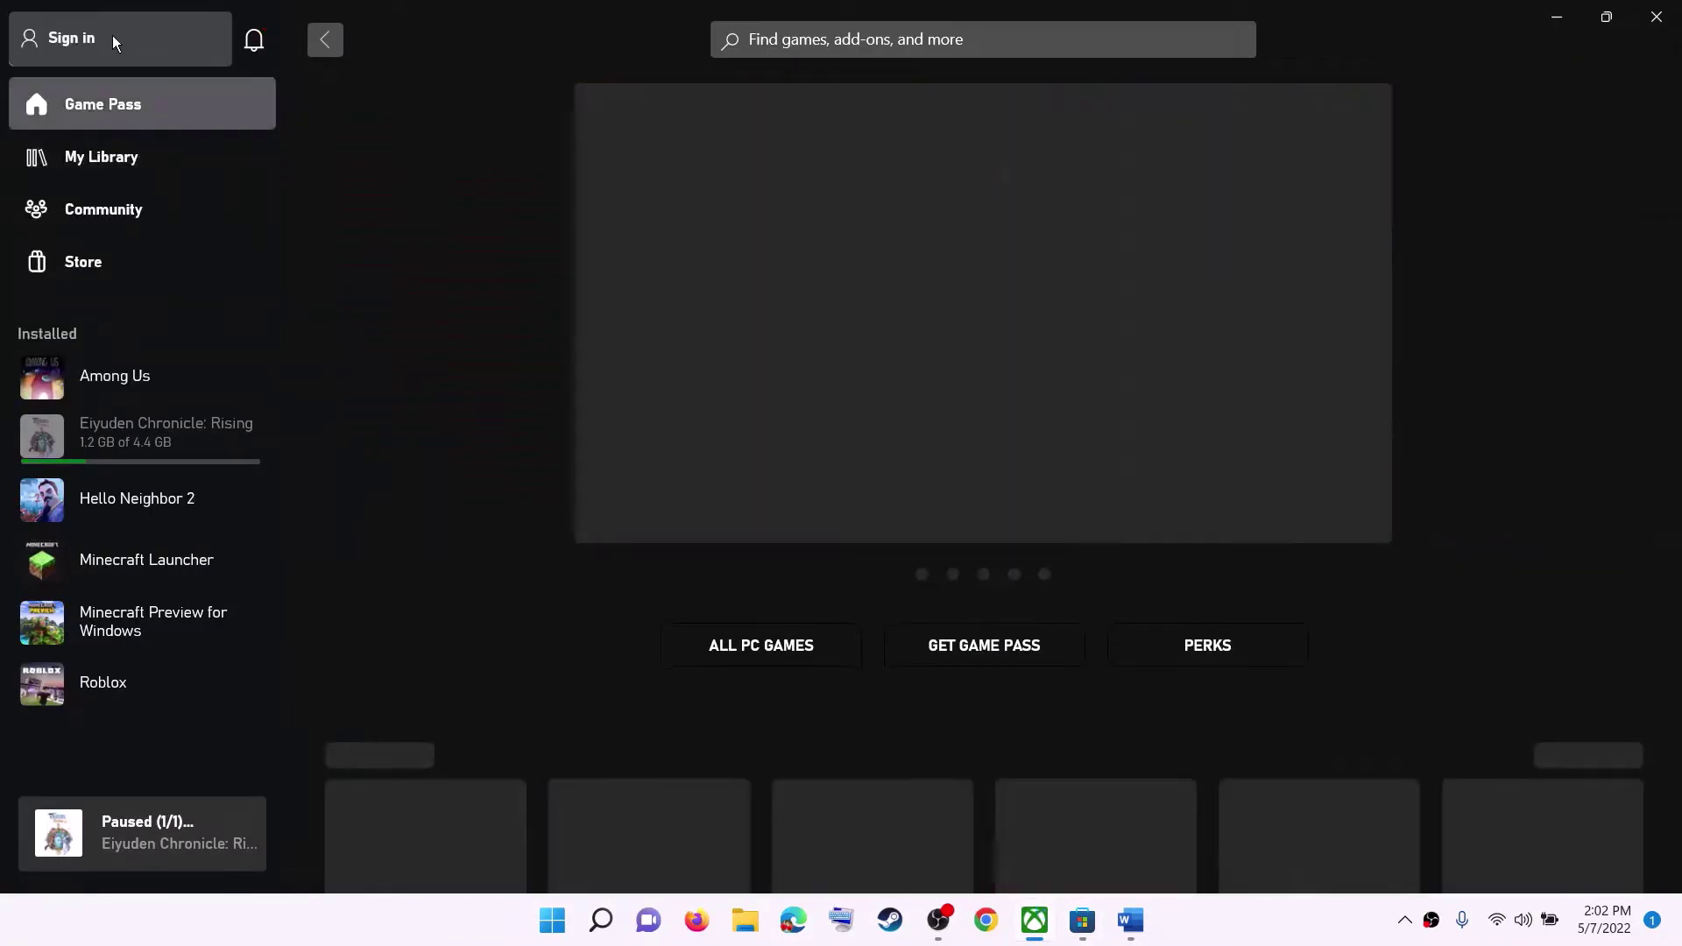
{"action": "left_click", "coordinate": [82, 37]}
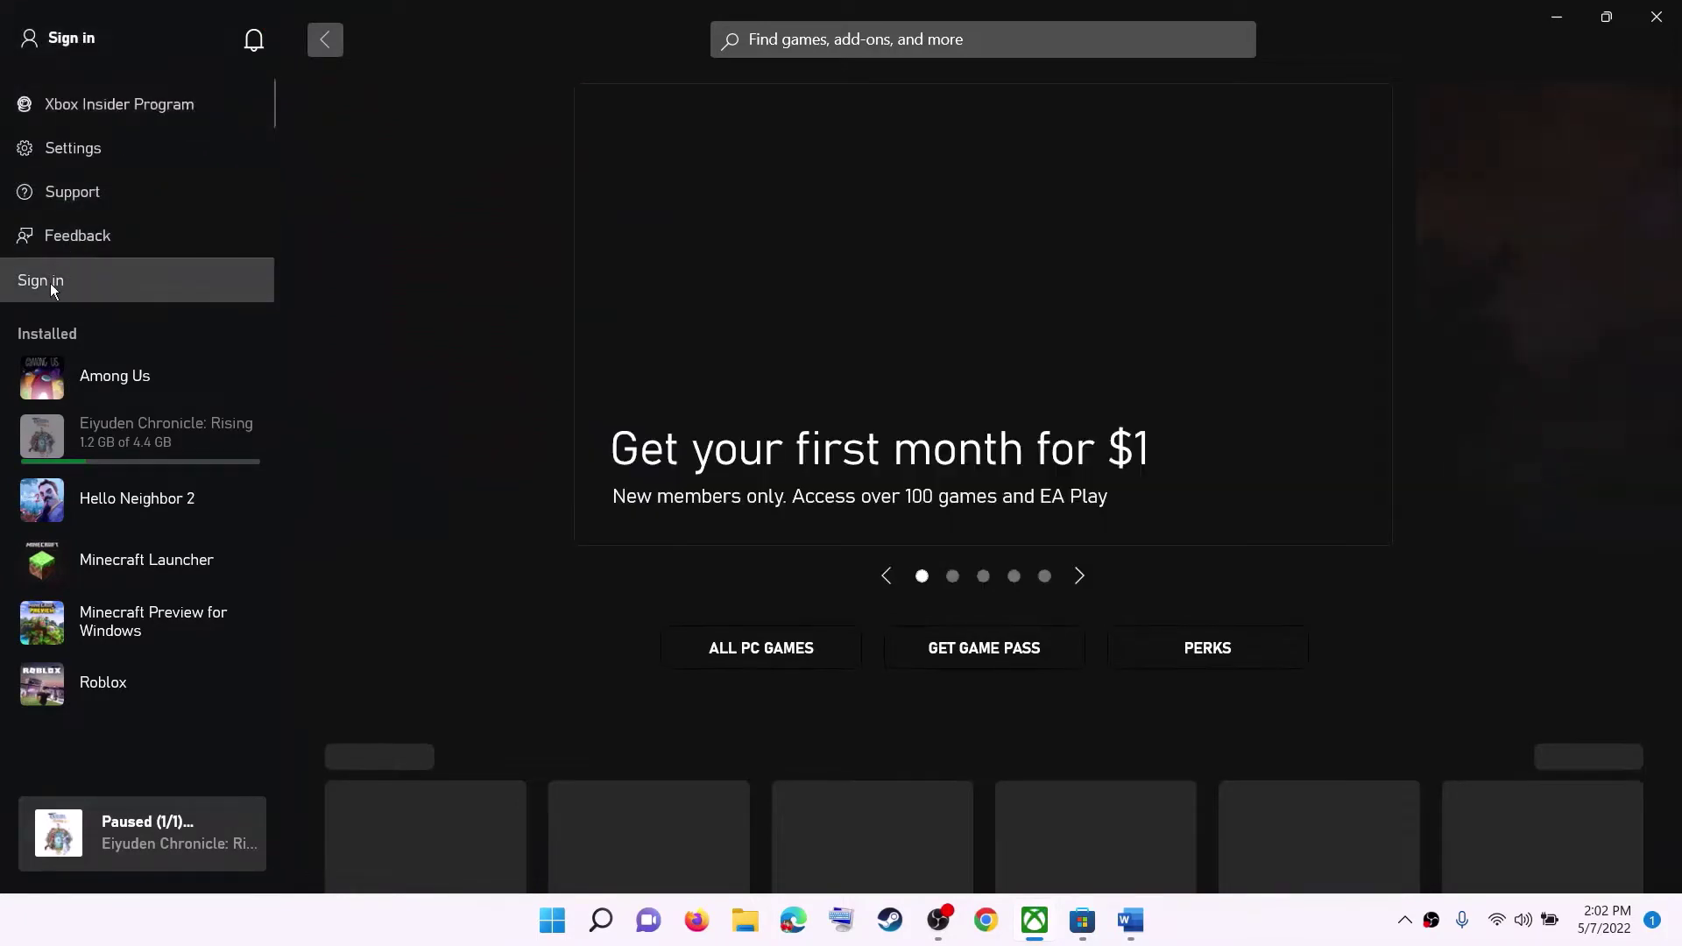
{"action": "left_click", "coordinate": [50, 282]}
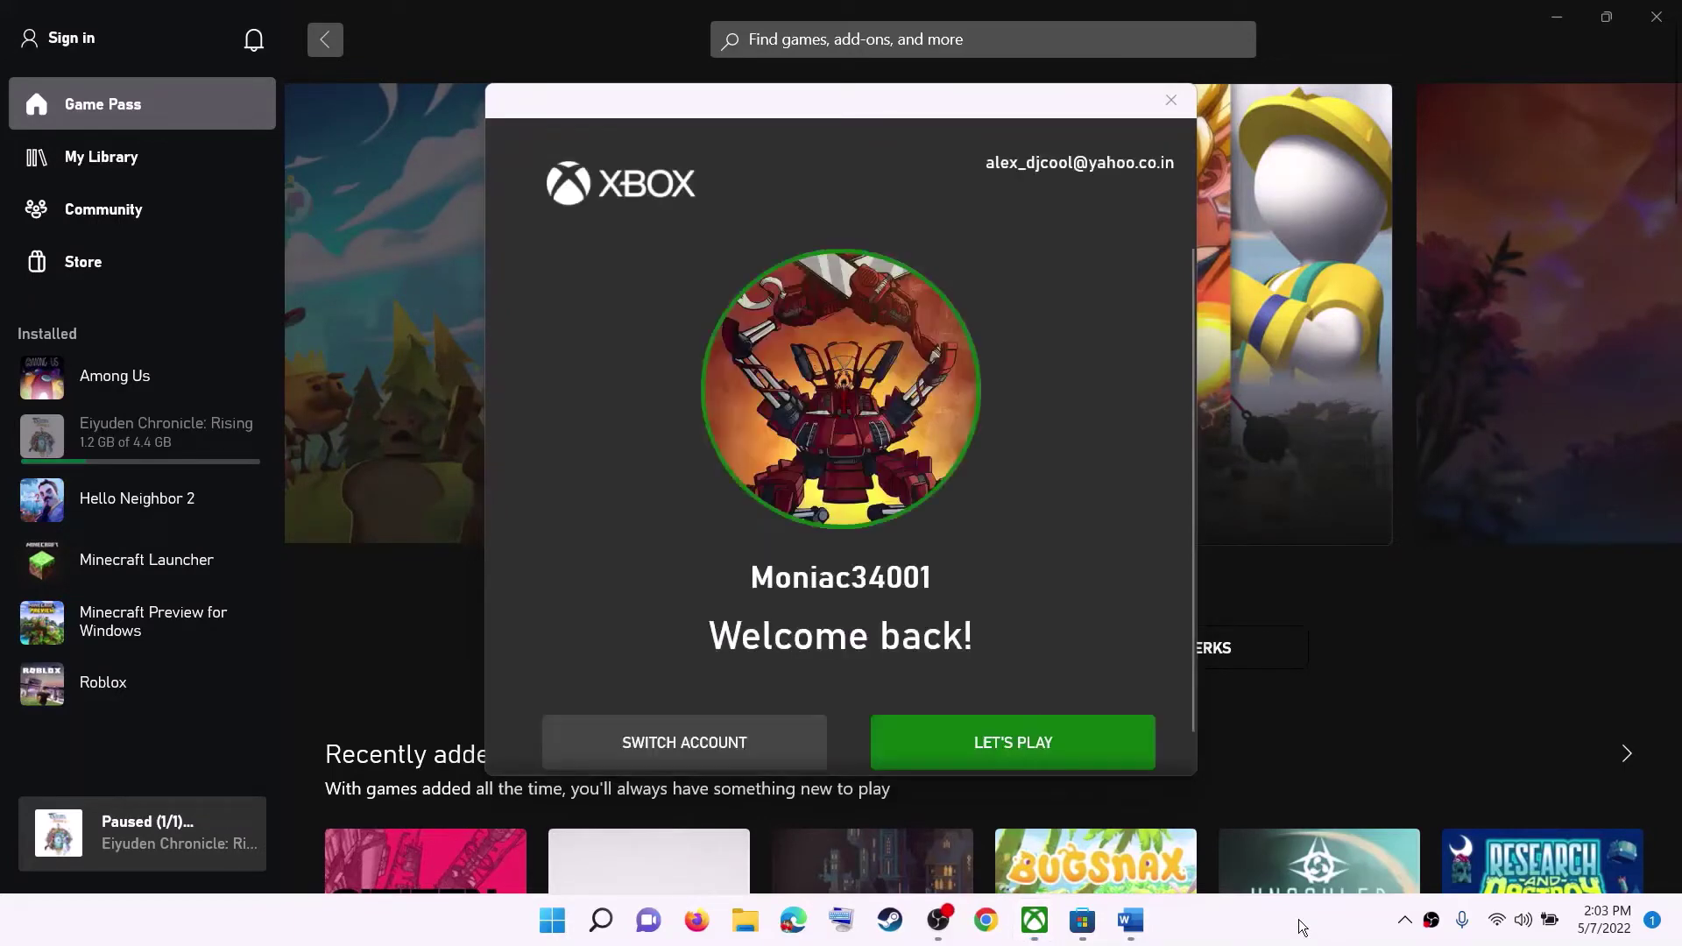
{"action": "left_click", "coordinate": [1095, 754]}
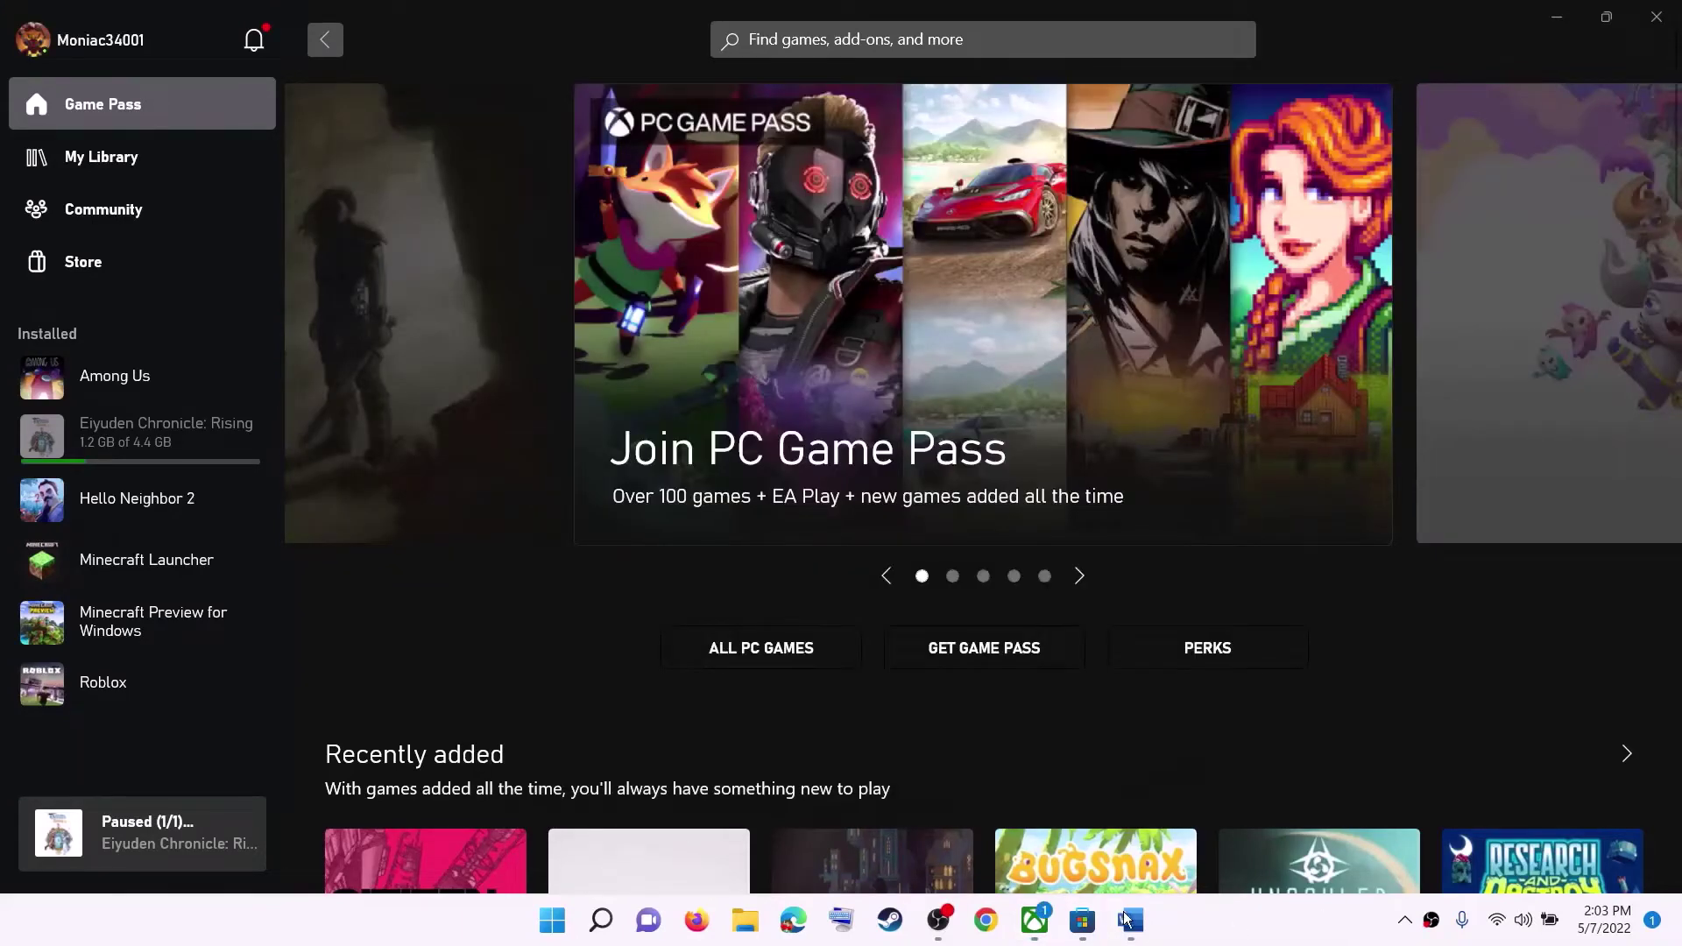
{"action": "left_click", "coordinate": [1130, 920]}
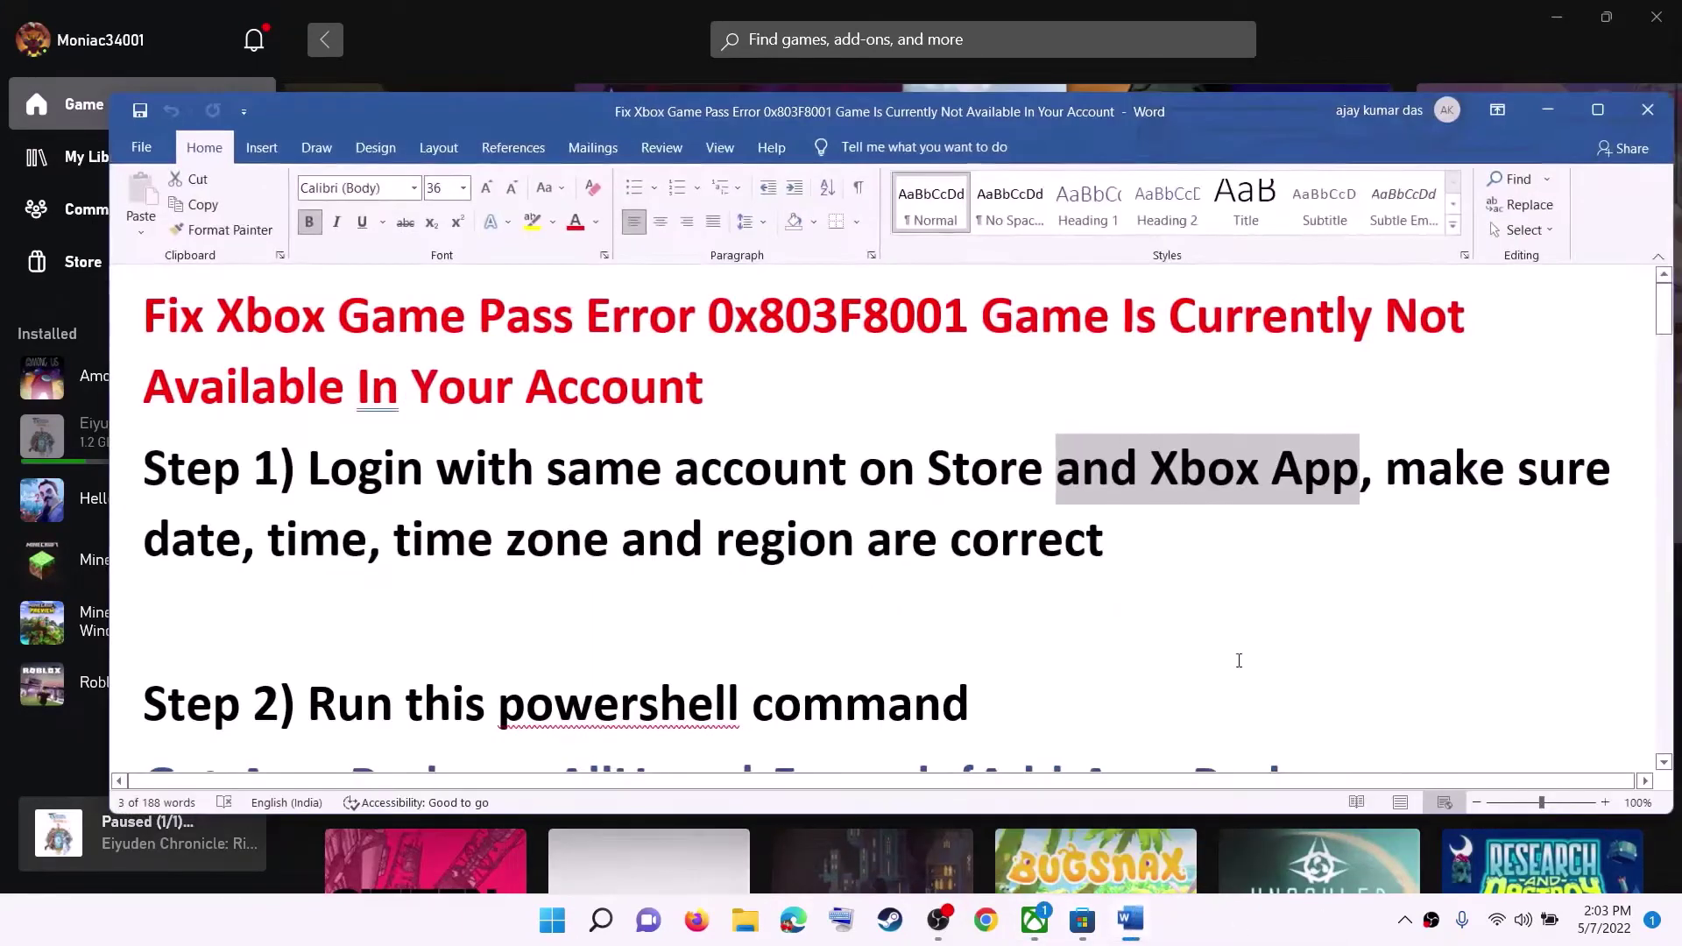
Highlight the guide's date, time and region requirement, then minimize the Word guide.
{"action": "left_click", "coordinate": [1437, 548]}
{"action": "left_click_drag", "start_coordinate": [1382, 471], "coordinate": [1122, 545]}
{"action": "left_click", "coordinate": [1547, 110]}
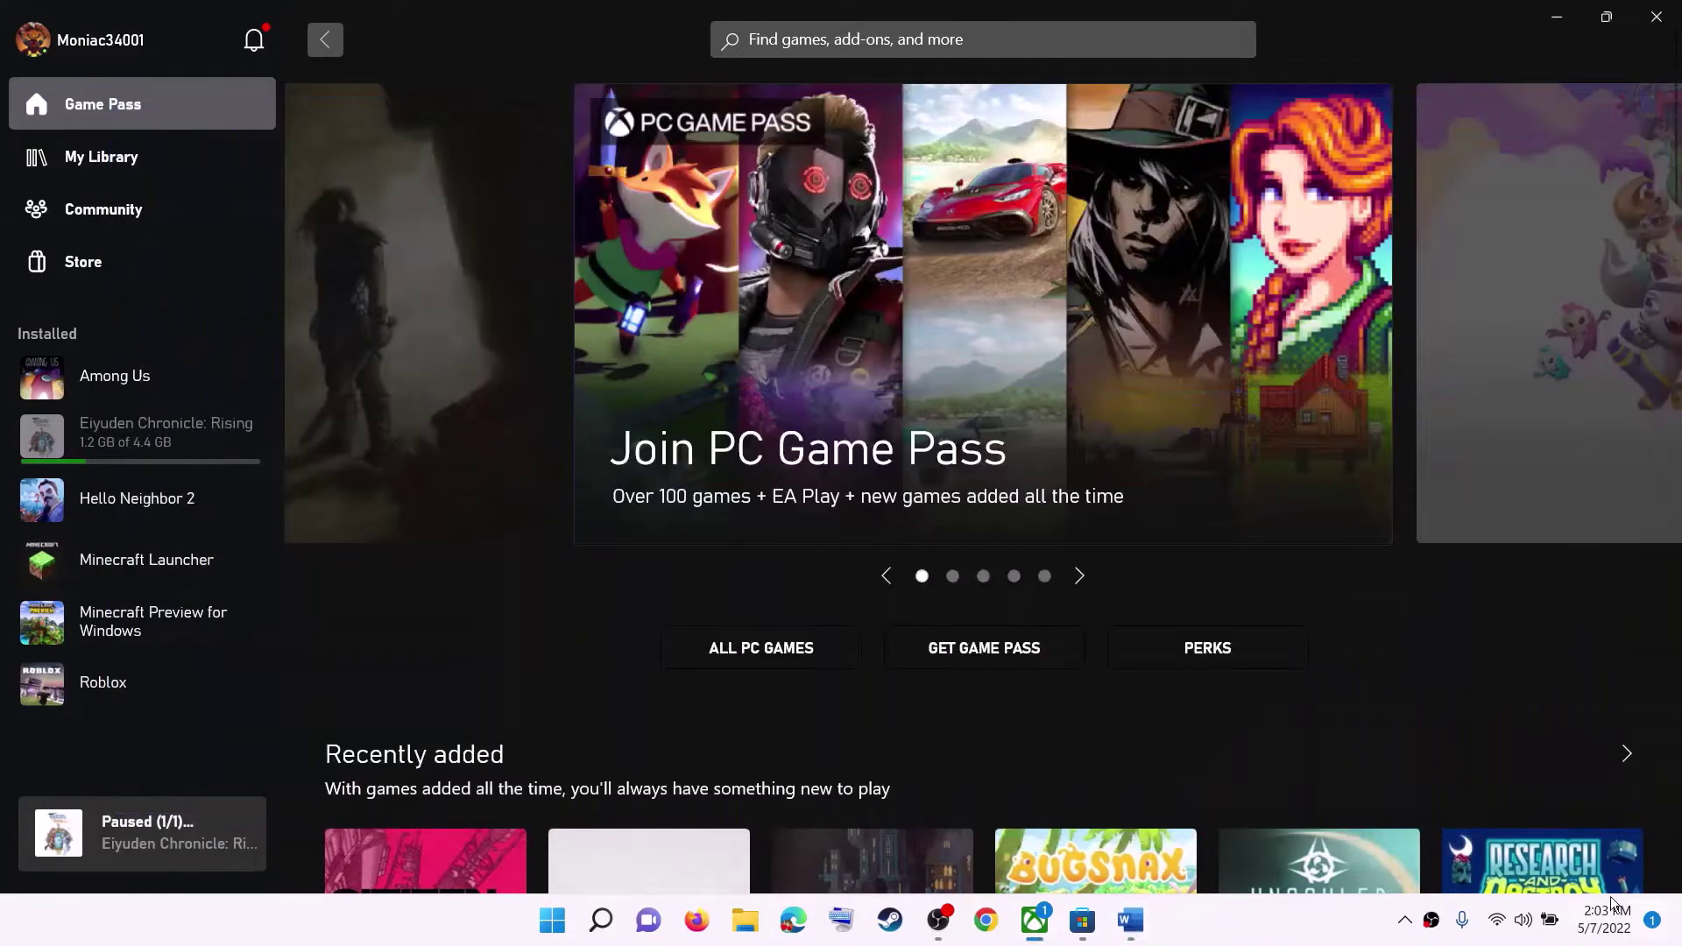
In Date & time settings, keep the current time zone and resync the clock with time.windows.com.
{"action": "right_click", "coordinate": [1605, 935]}
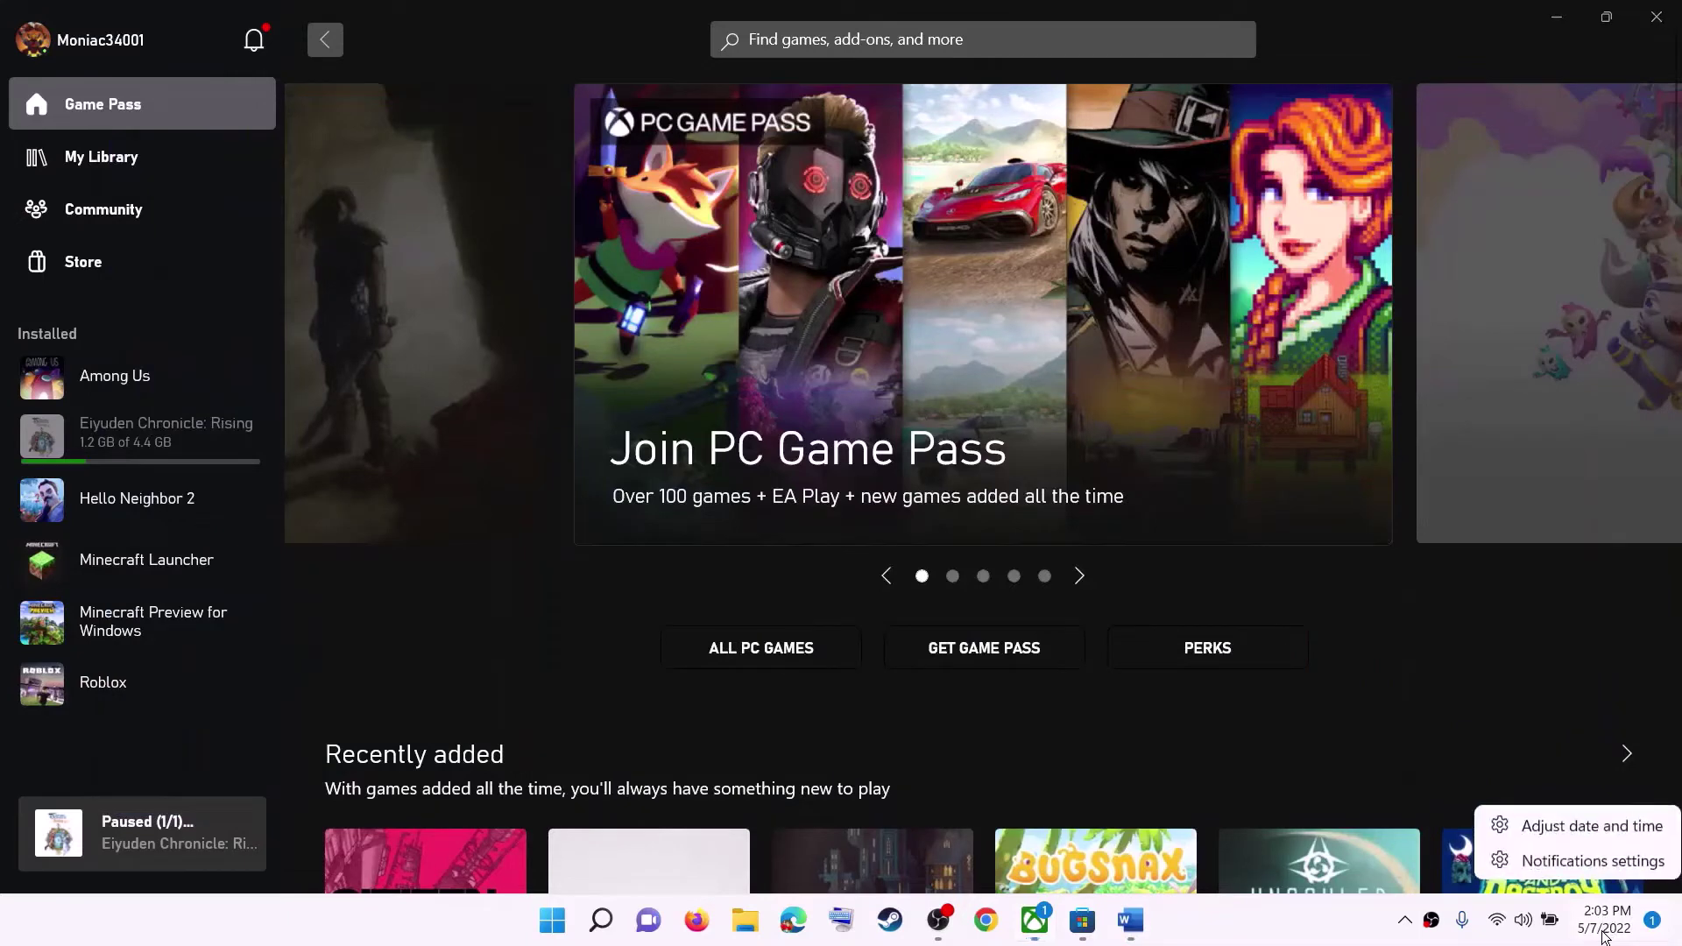
{"action": "left_click", "coordinate": [1603, 831]}
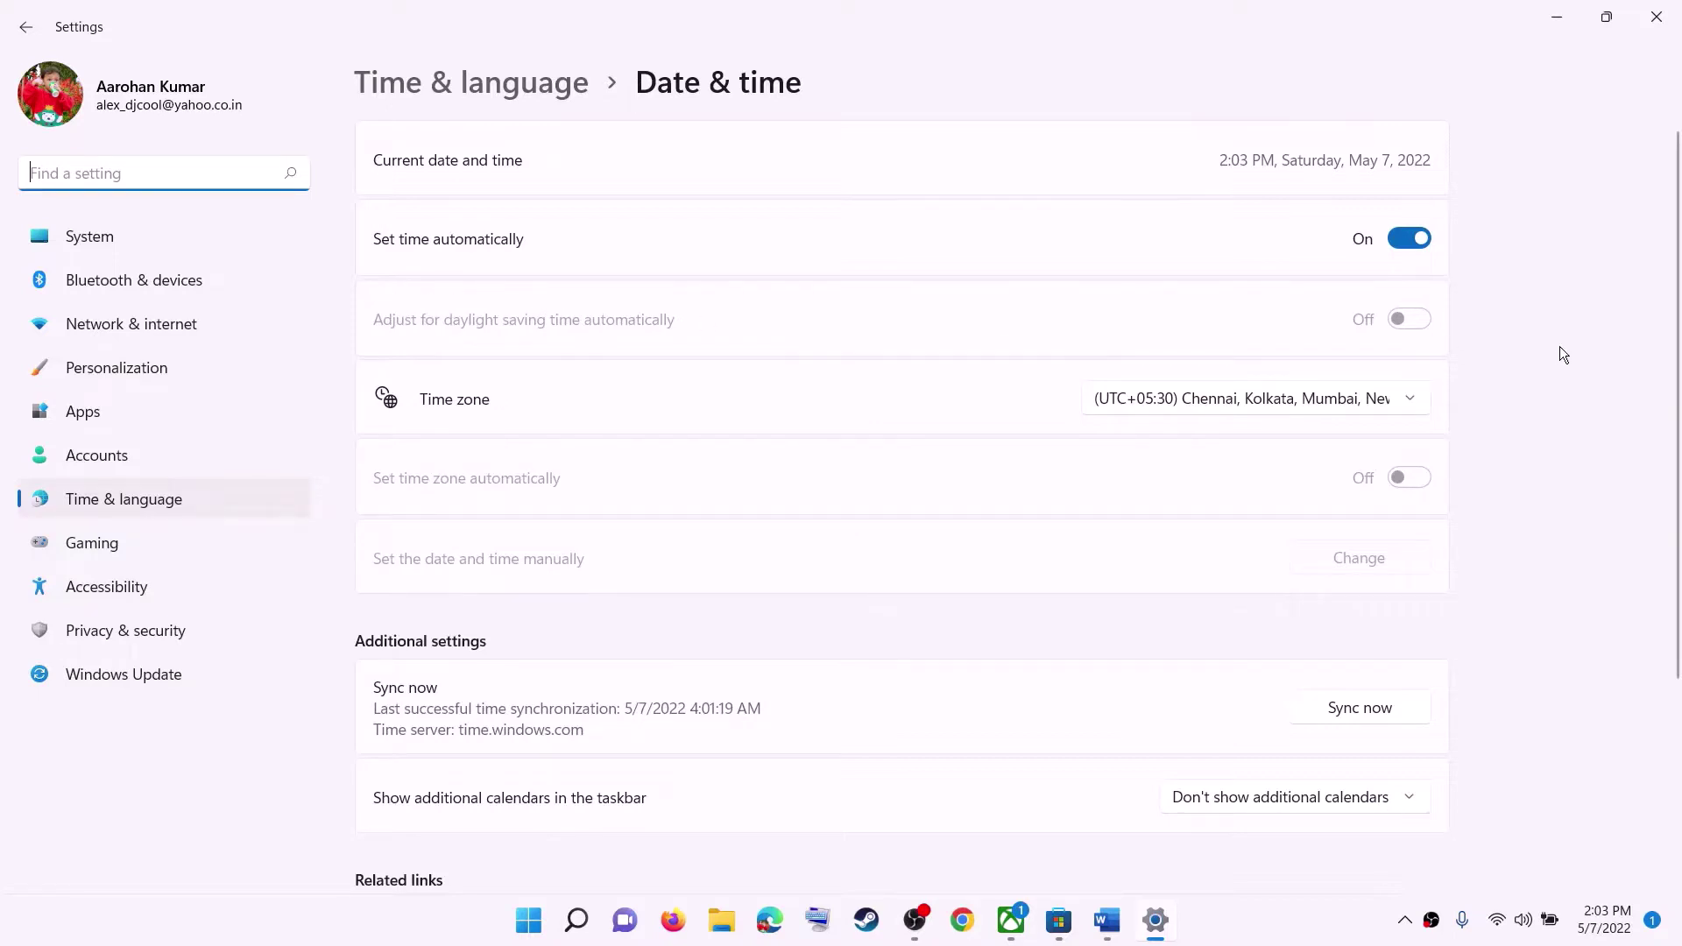
{"action": "left_click", "coordinate": [1253, 410]}
{"action": "left_click", "coordinate": [1535, 391]}
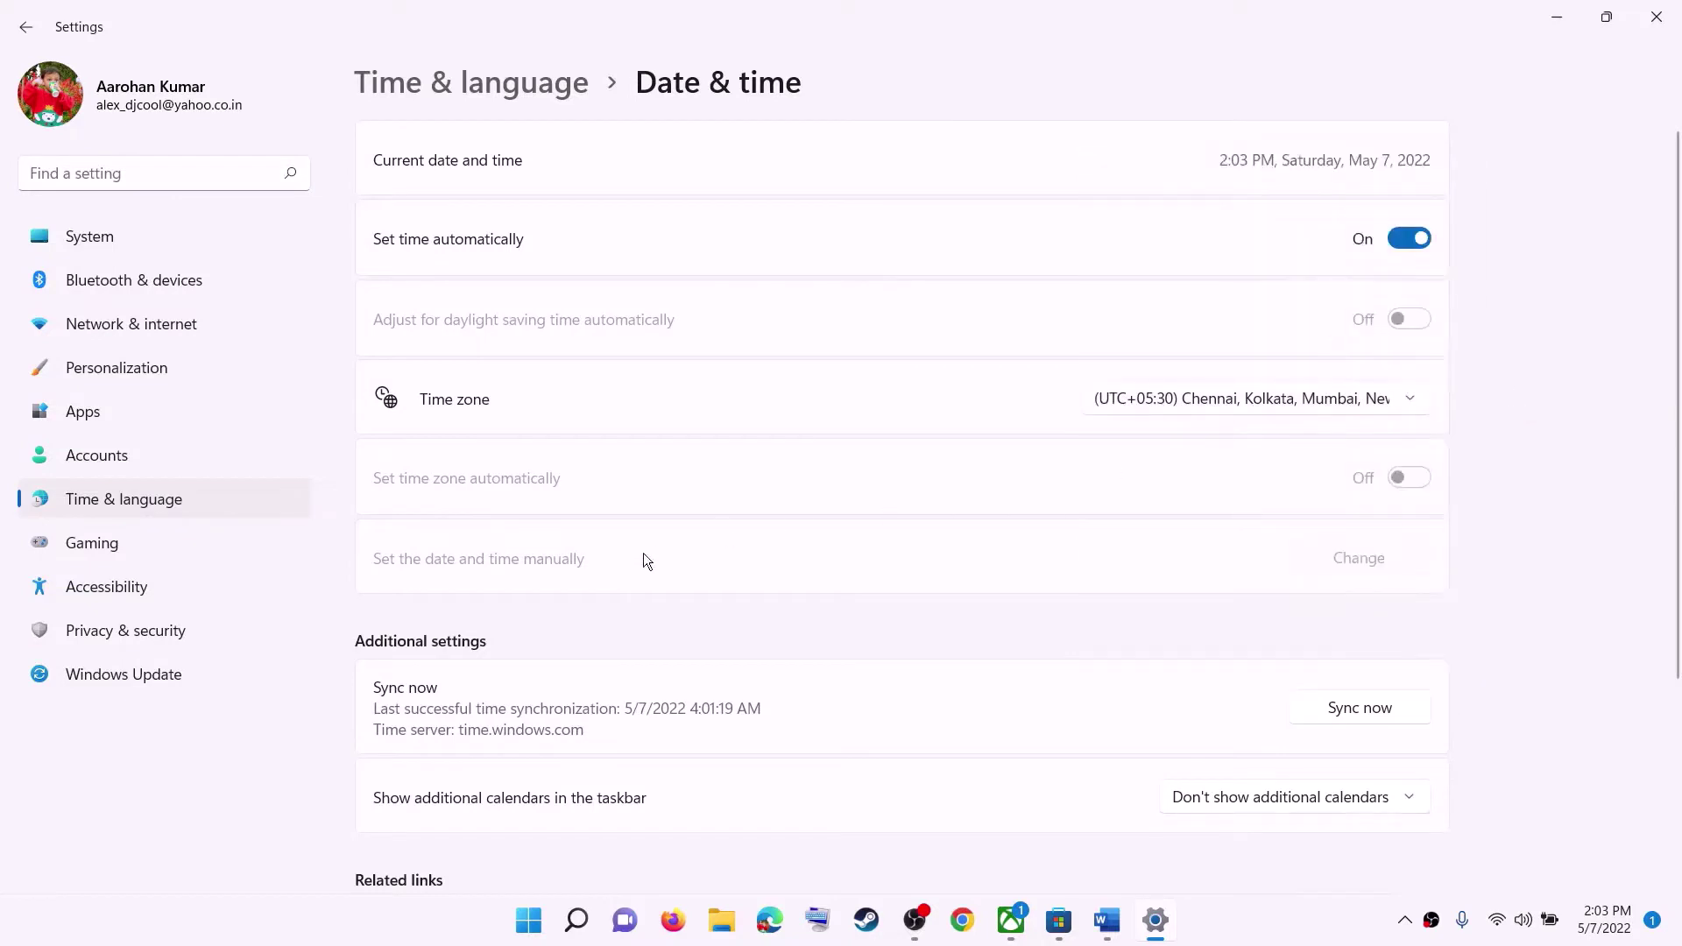
{"action": "scroll", "coordinate": [683, 561], "scroll_direction": "down", "scroll_amount": 2}
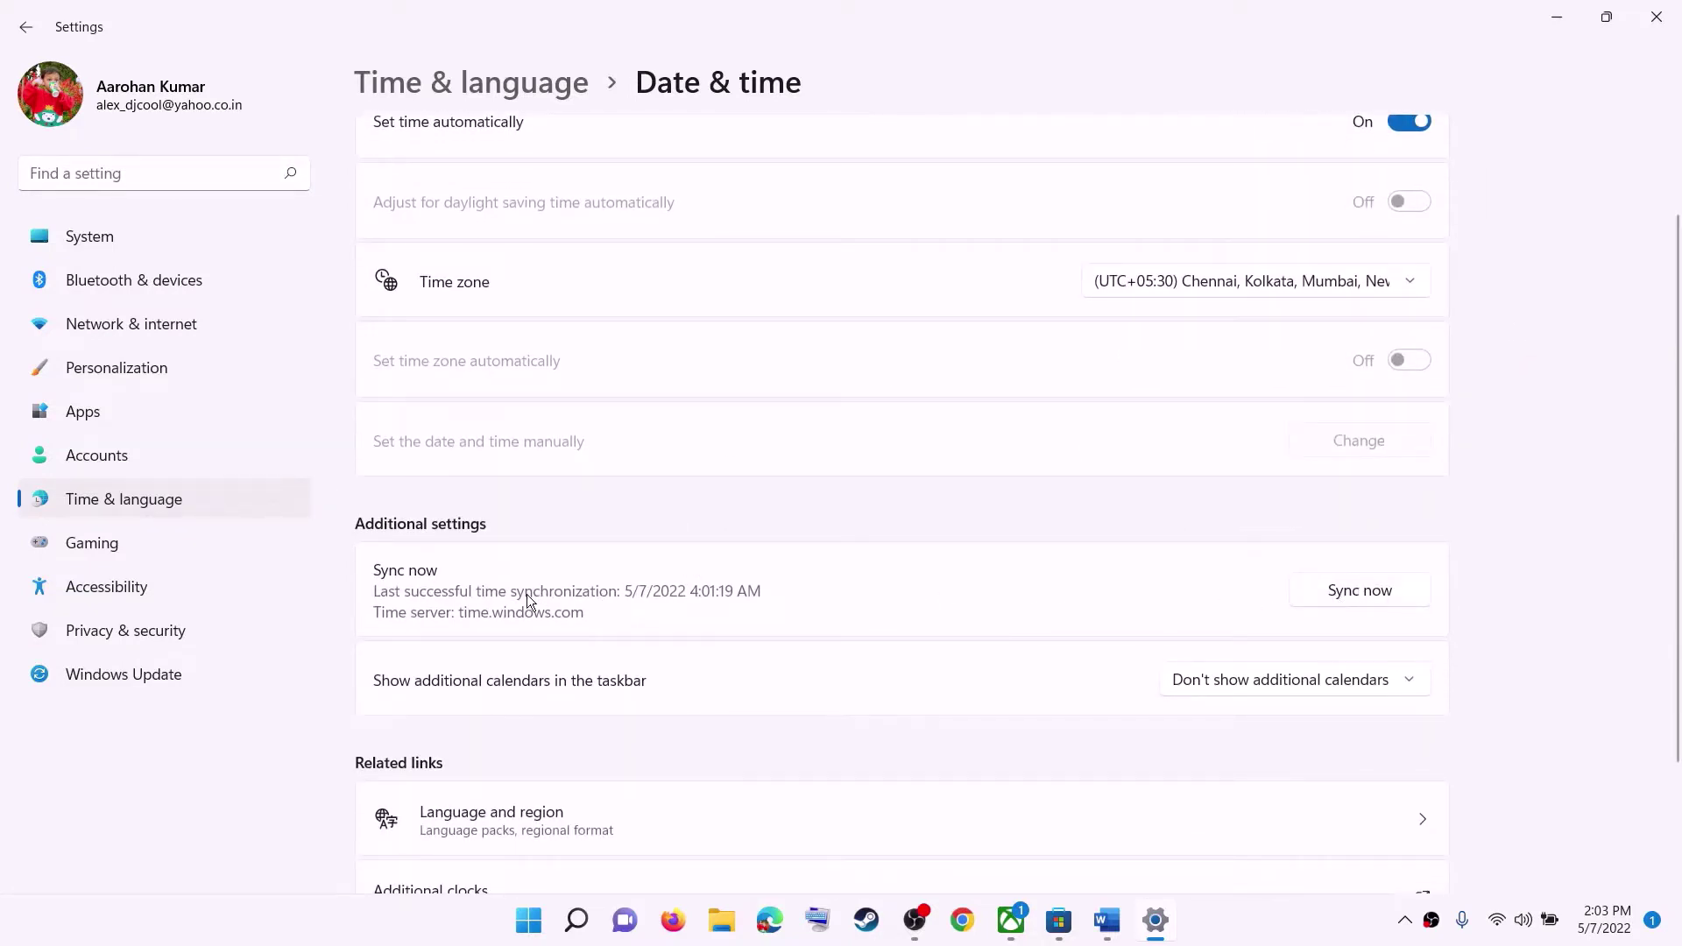
{"action": "left_click", "coordinate": [1363, 596]}
{"action": "scroll", "coordinate": [691, 590], "scroll_direction": "up", "scroll_amount": 2}
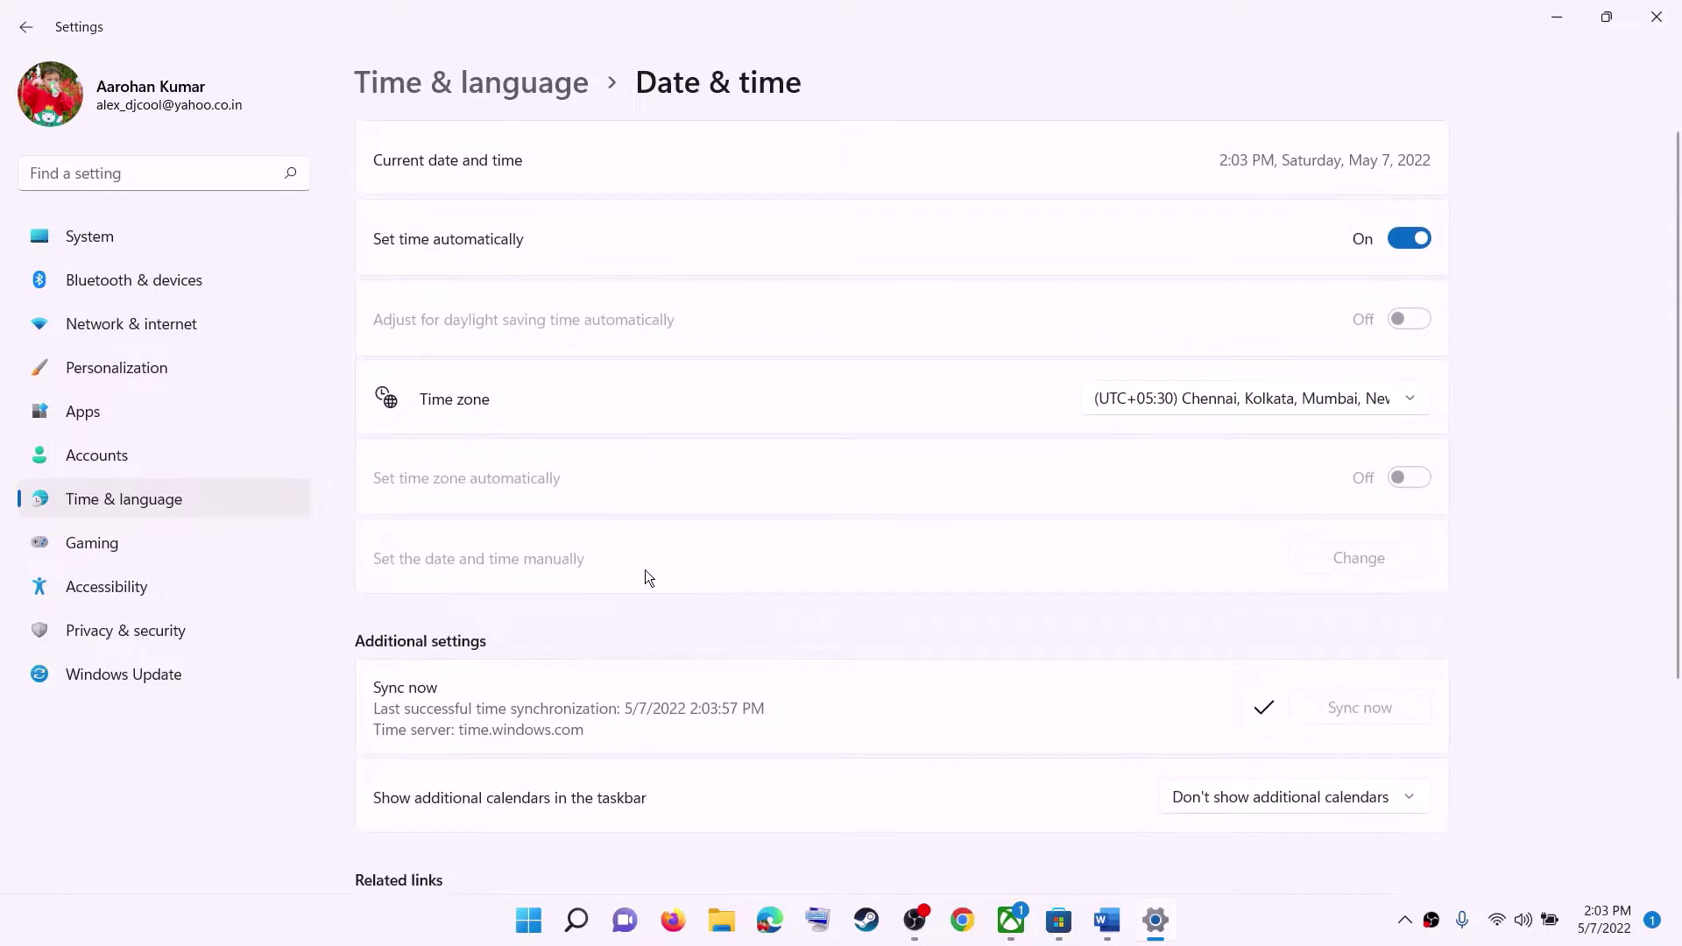
Confirm the country or region is India in Language & region, then close Settings.
{"action": "left_click", "coordinate": [174, 499]}
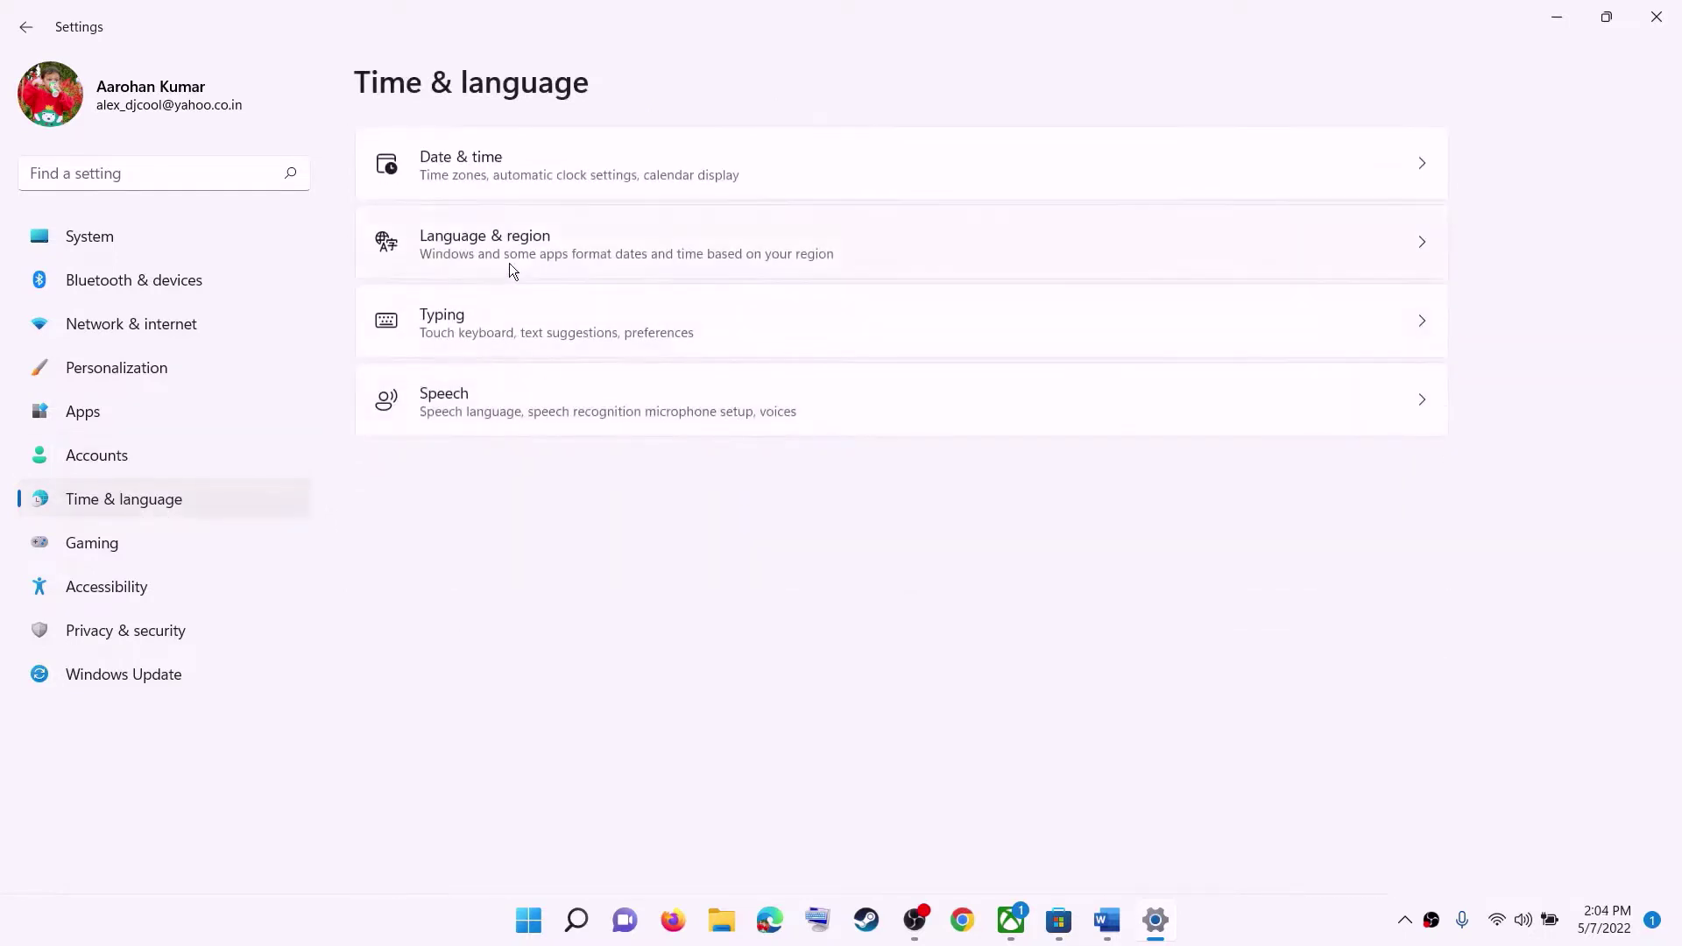
{"action": "left_click", "coordinate": [529, 251]}
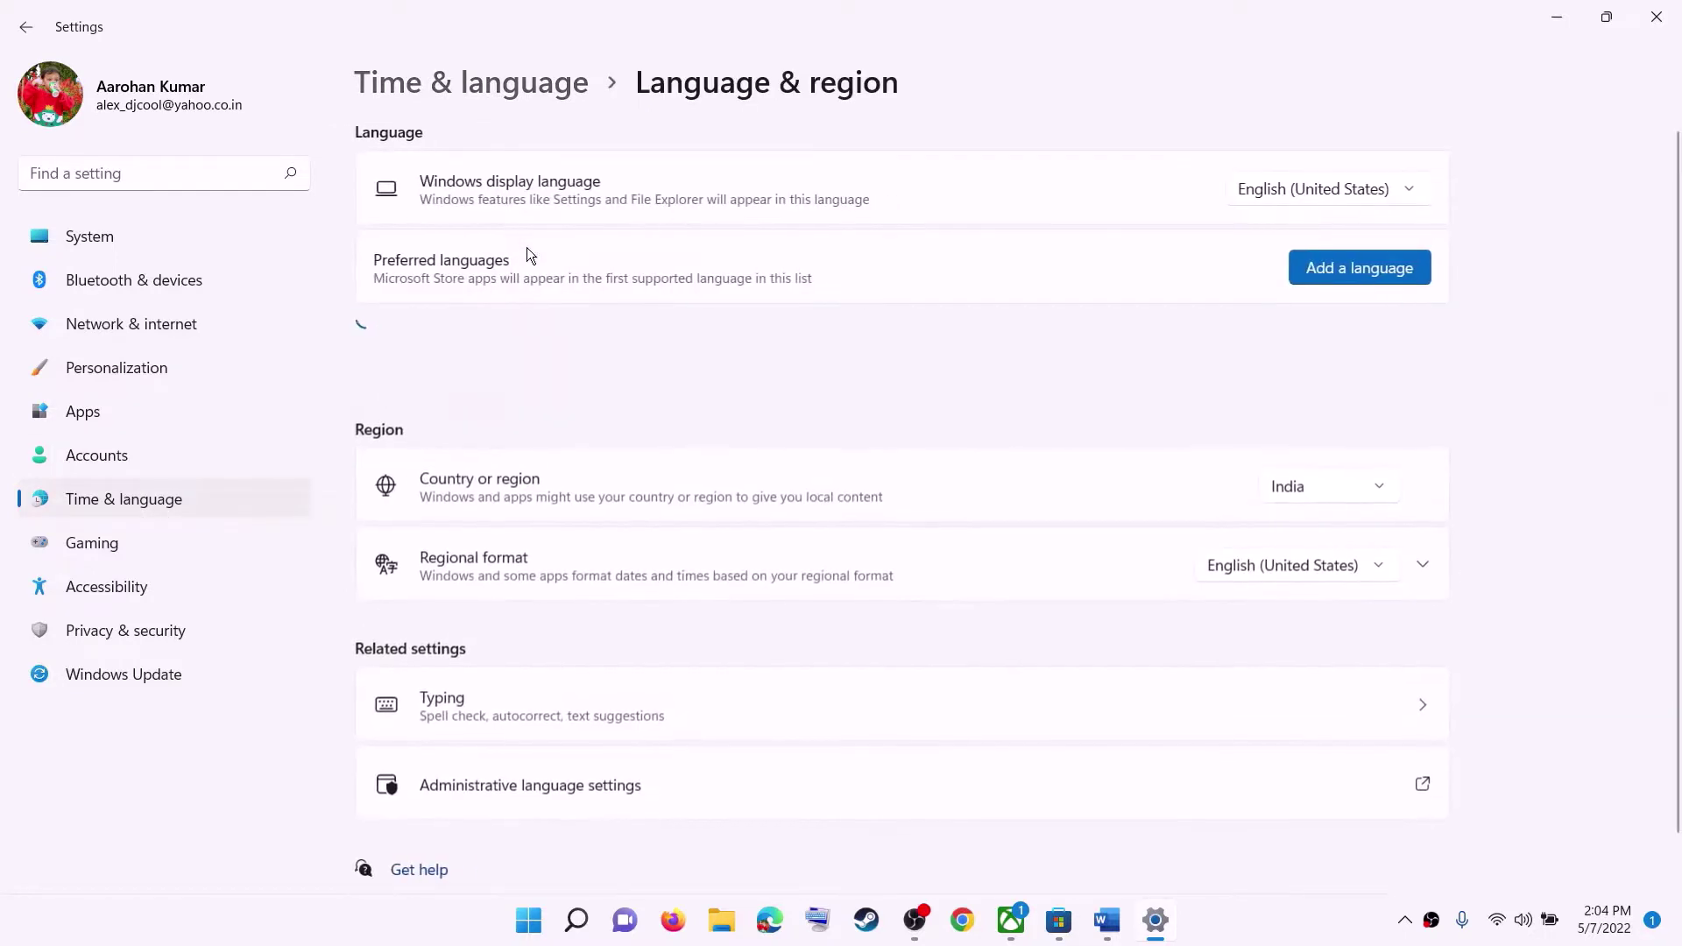
{"action": "left_click", "coordinate": [1327, 491]}
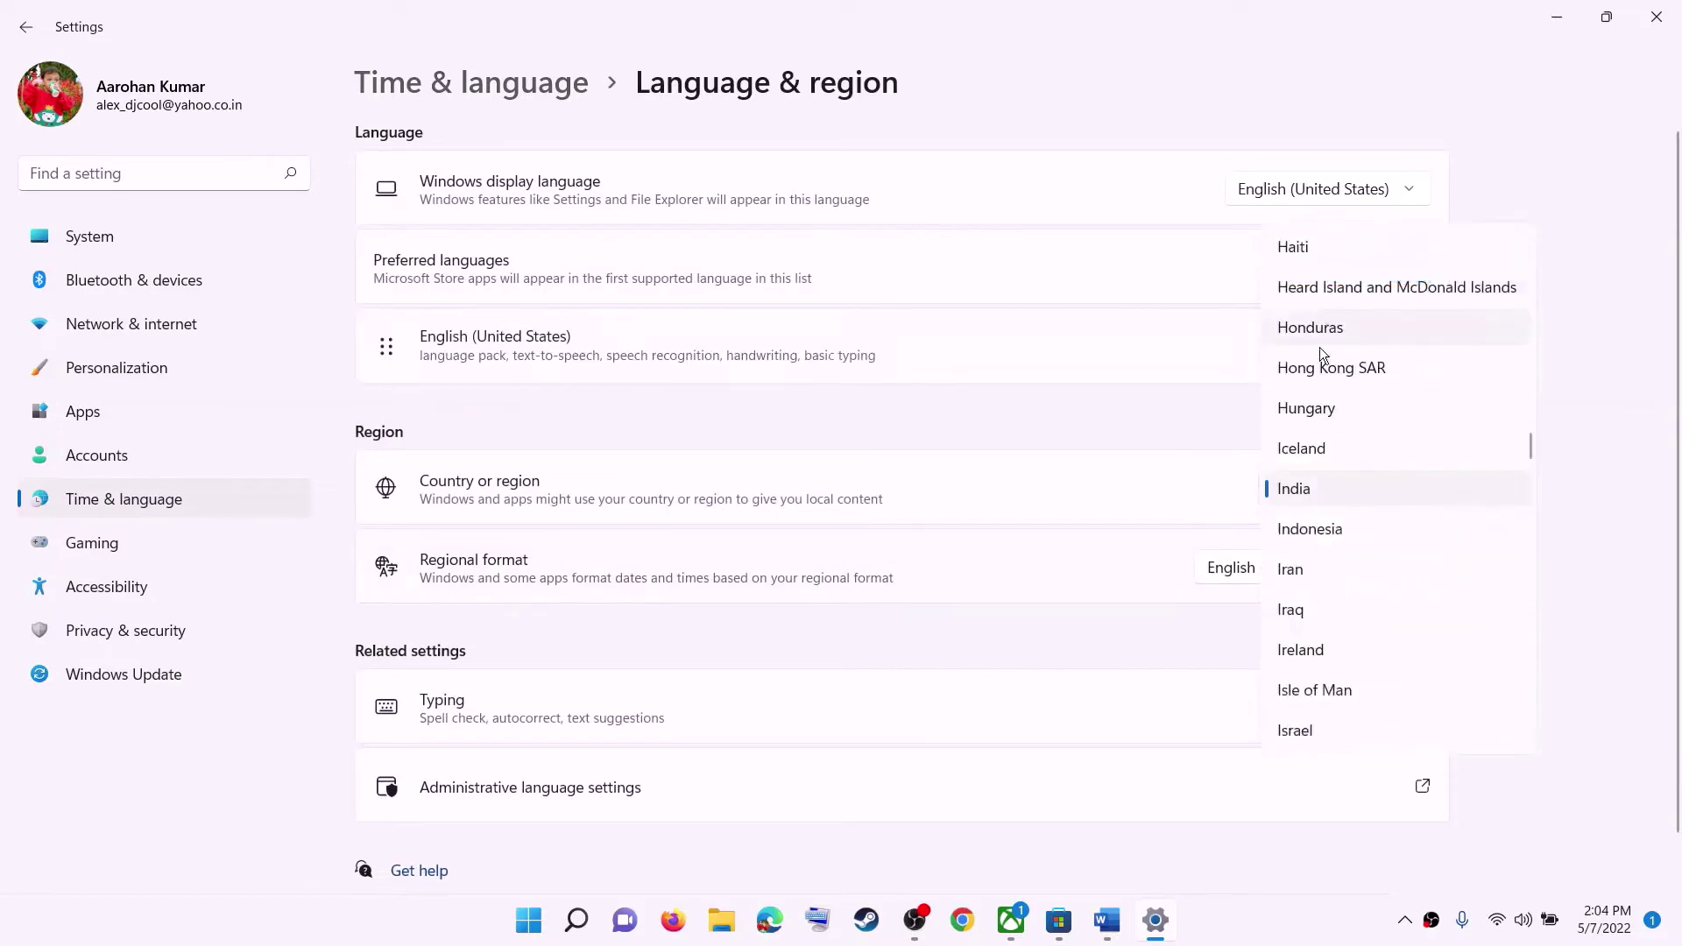
{"action": "left_click", "coordinate": [1607, 311]}
{"action": "left_click", "coordinate": [1656, 17]}
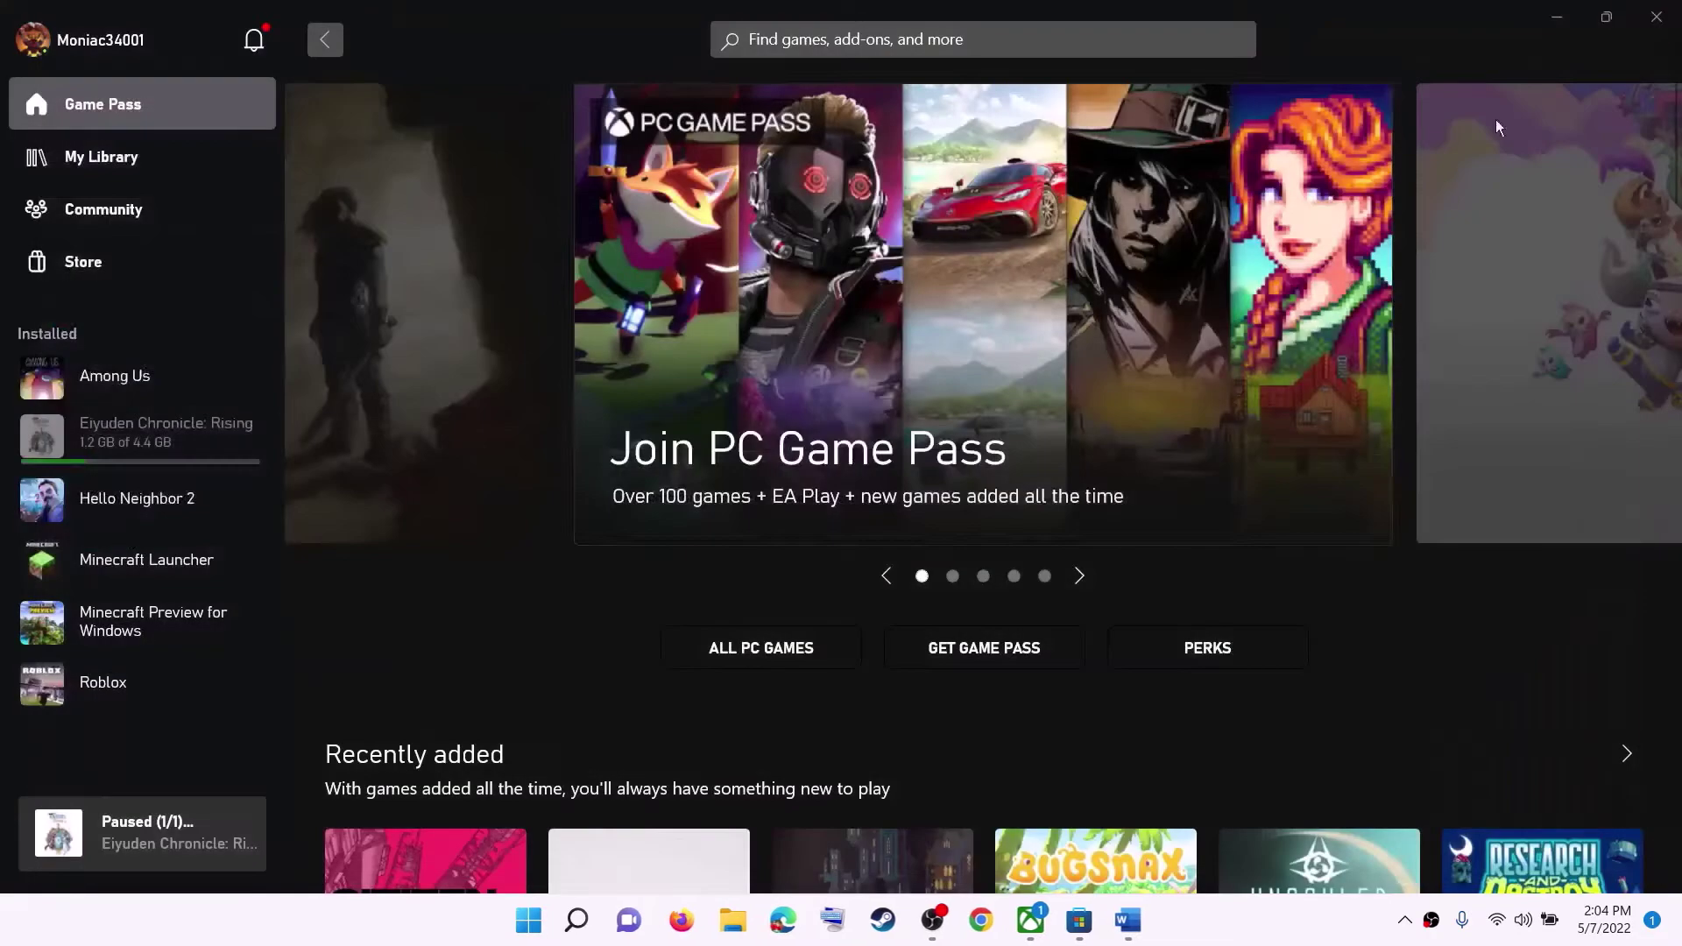
Copy the PowerShell command from Step 2 of the Word guide.
{"action": "left_click", "coordinate": [1128, 924]}
{"action": "scroll", "coordinate": [671, 641], "scroll_direction": "down", "scroll_amount": 3}
{"action": "left_click_drag", "start_coordinate": [1111, 634], "coordinate": [153, 516]}
{"action": "right_click", "coordinate": [276, 544]}
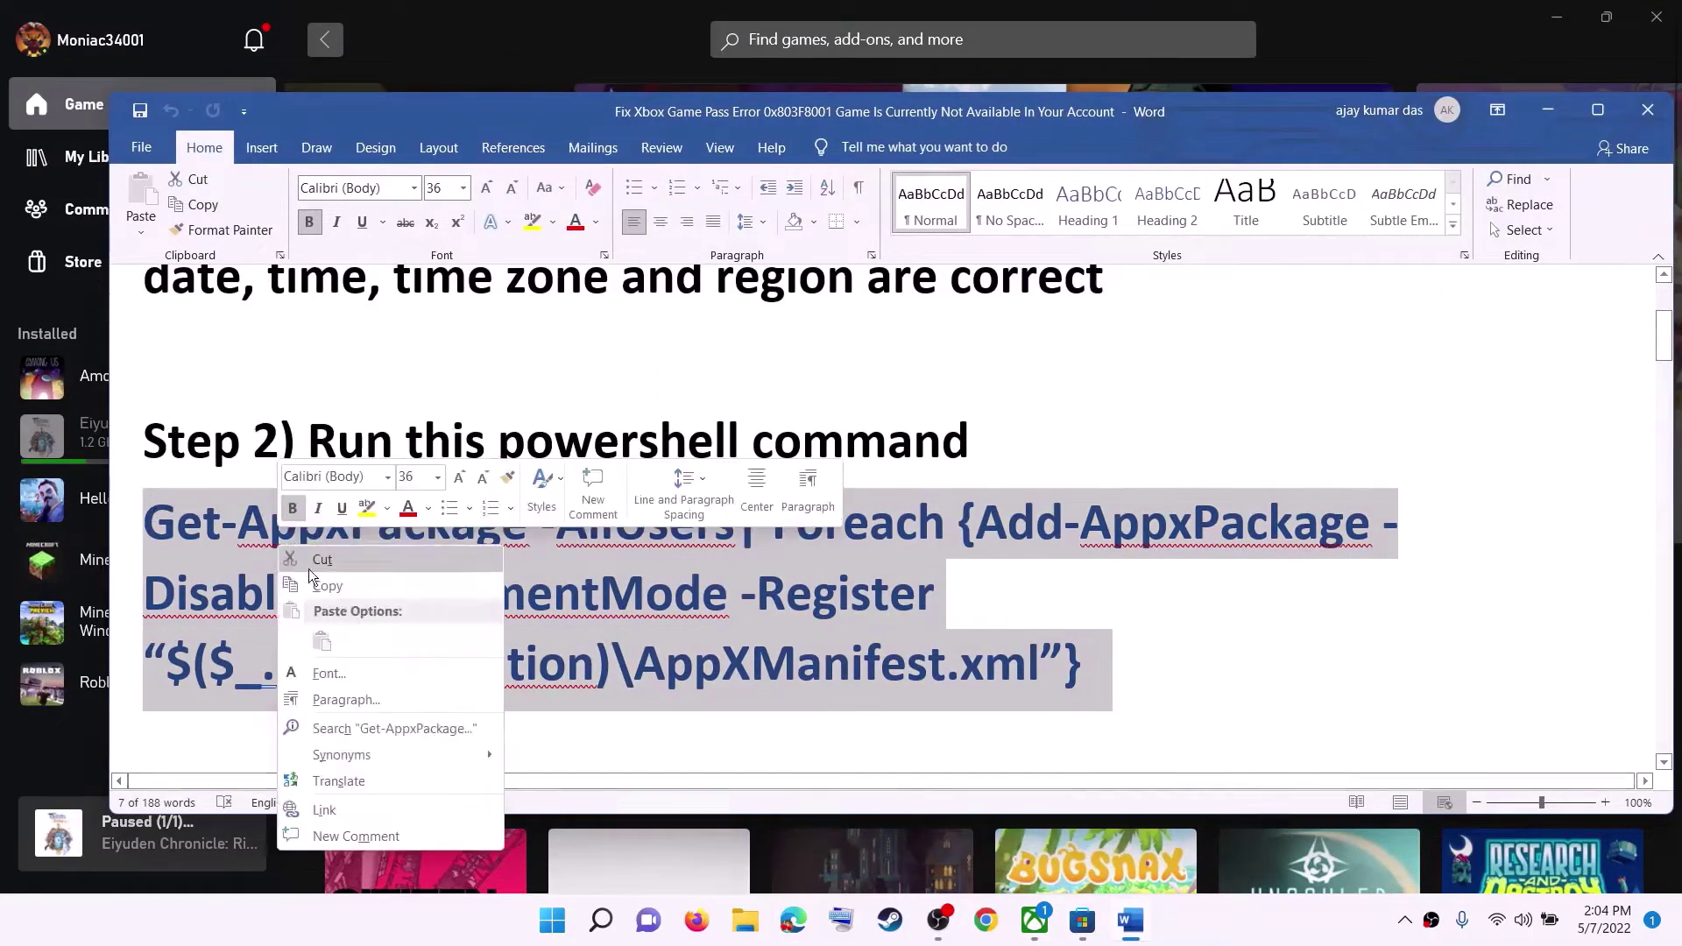
{"action": "left_click", "coordinate": [350, 589]}
Search for powershell and run Windows PowerShell as administrator, approving the UAC prompt.
{"action": "left_click", "coordinate": [554, 921]}
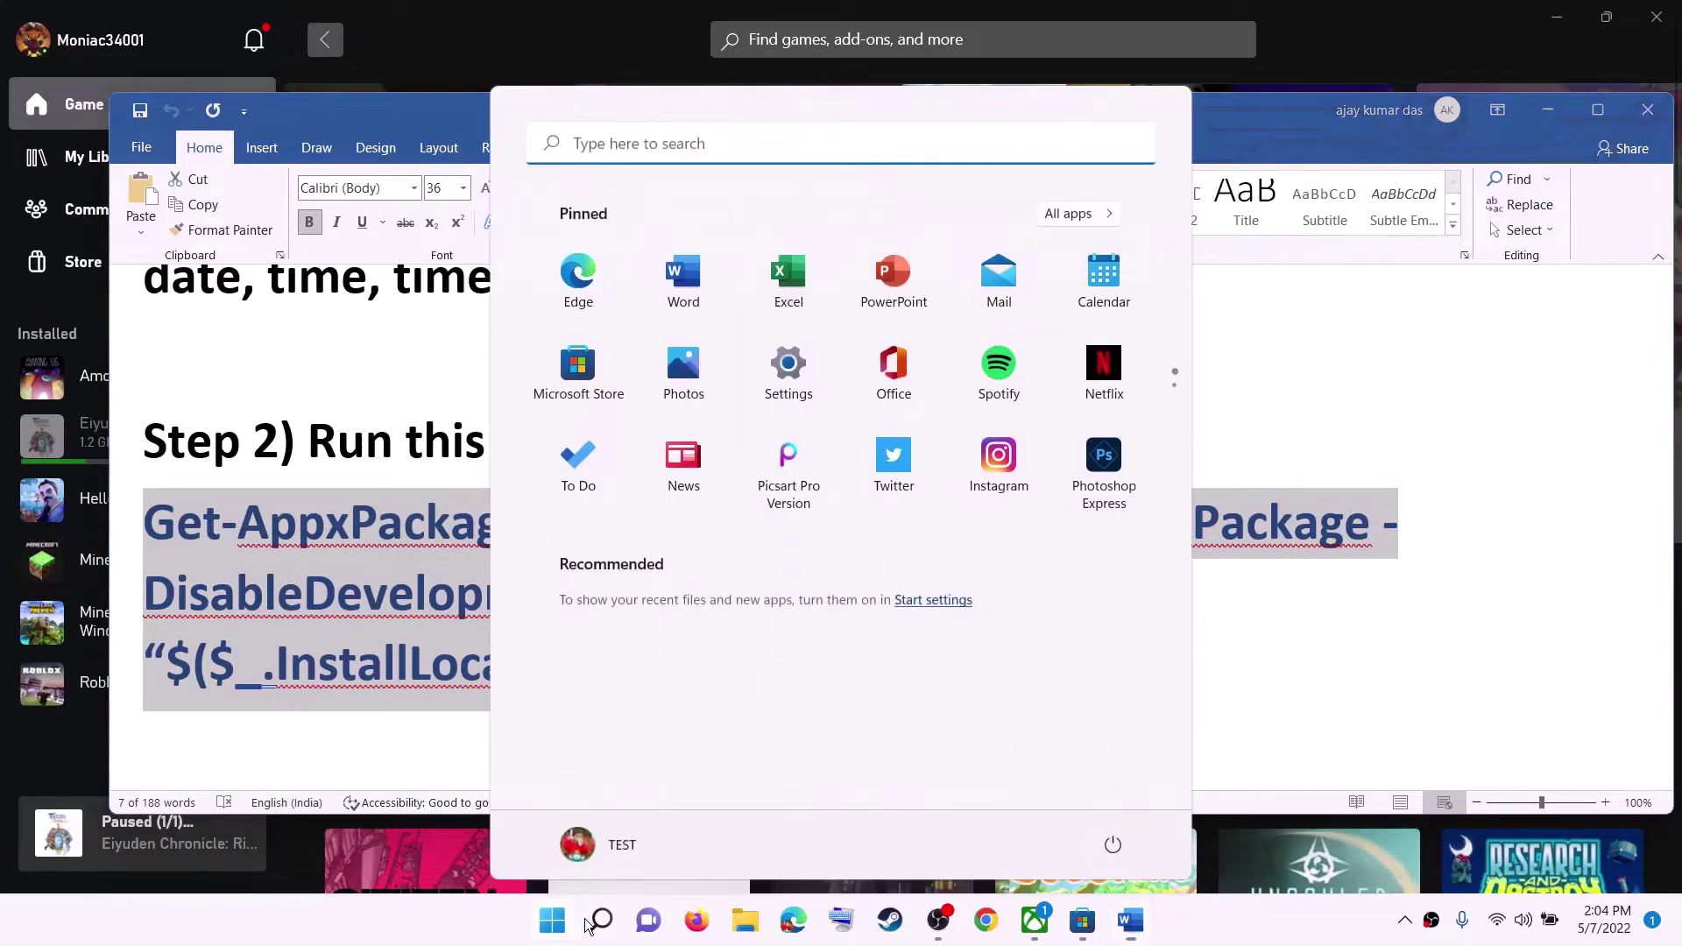
{"action": "type", "text": "powers"}
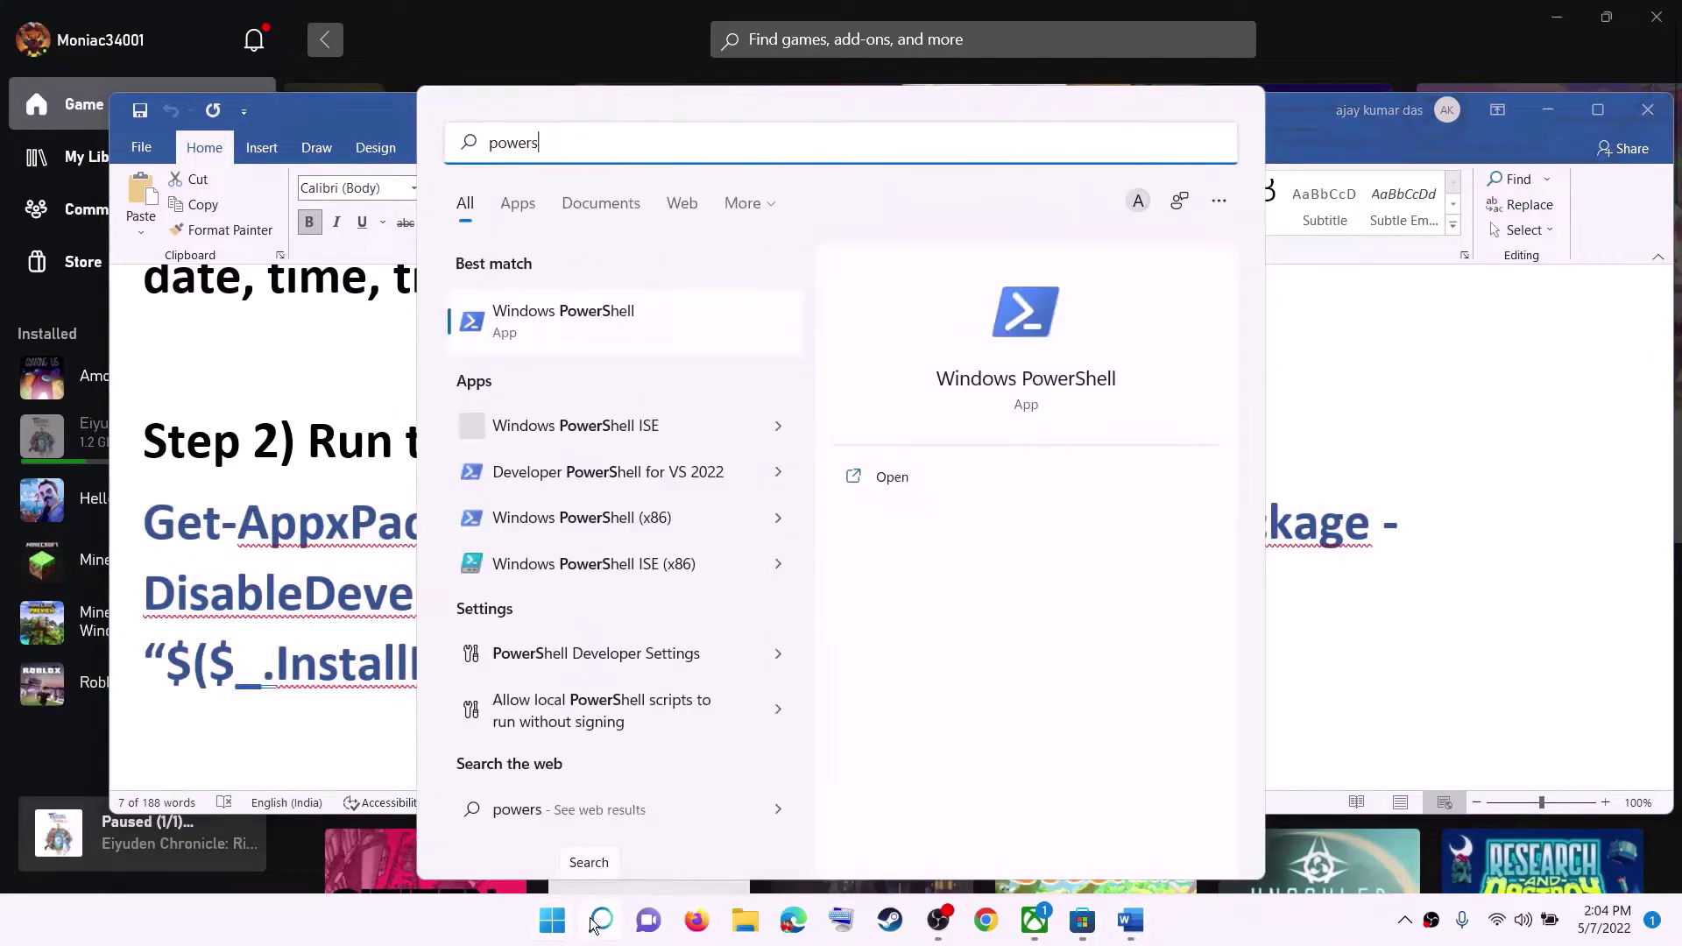
{"action": "type", "text": "hell"}
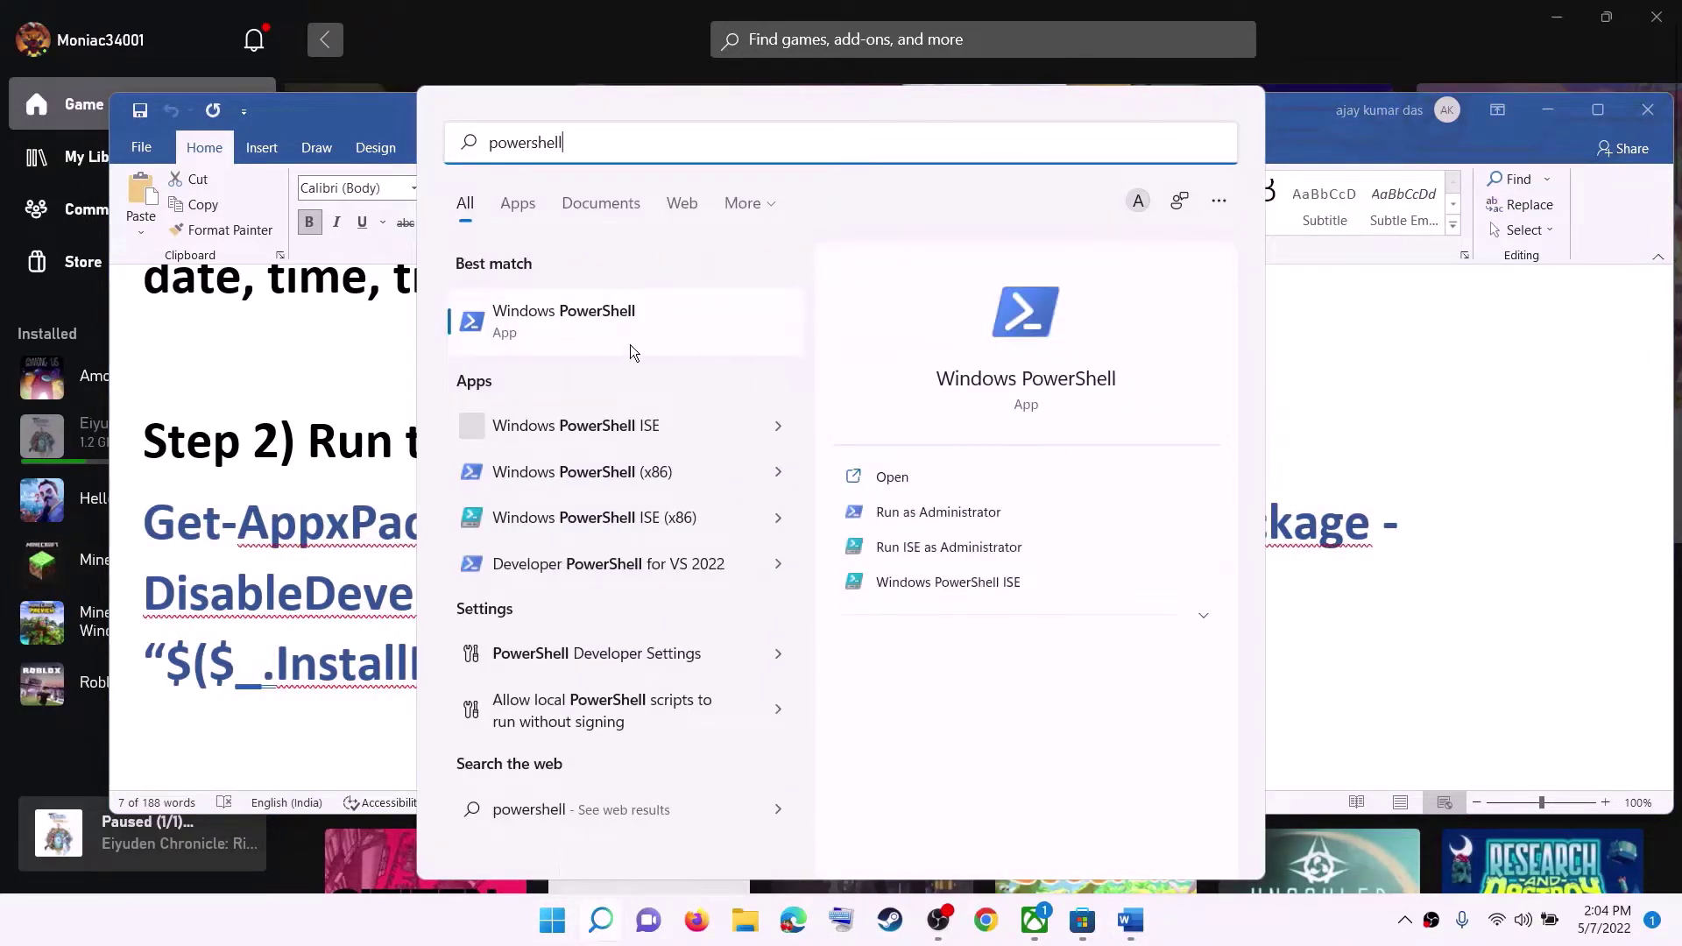
{"action": "right_click", "coordinate": [605, 337]}
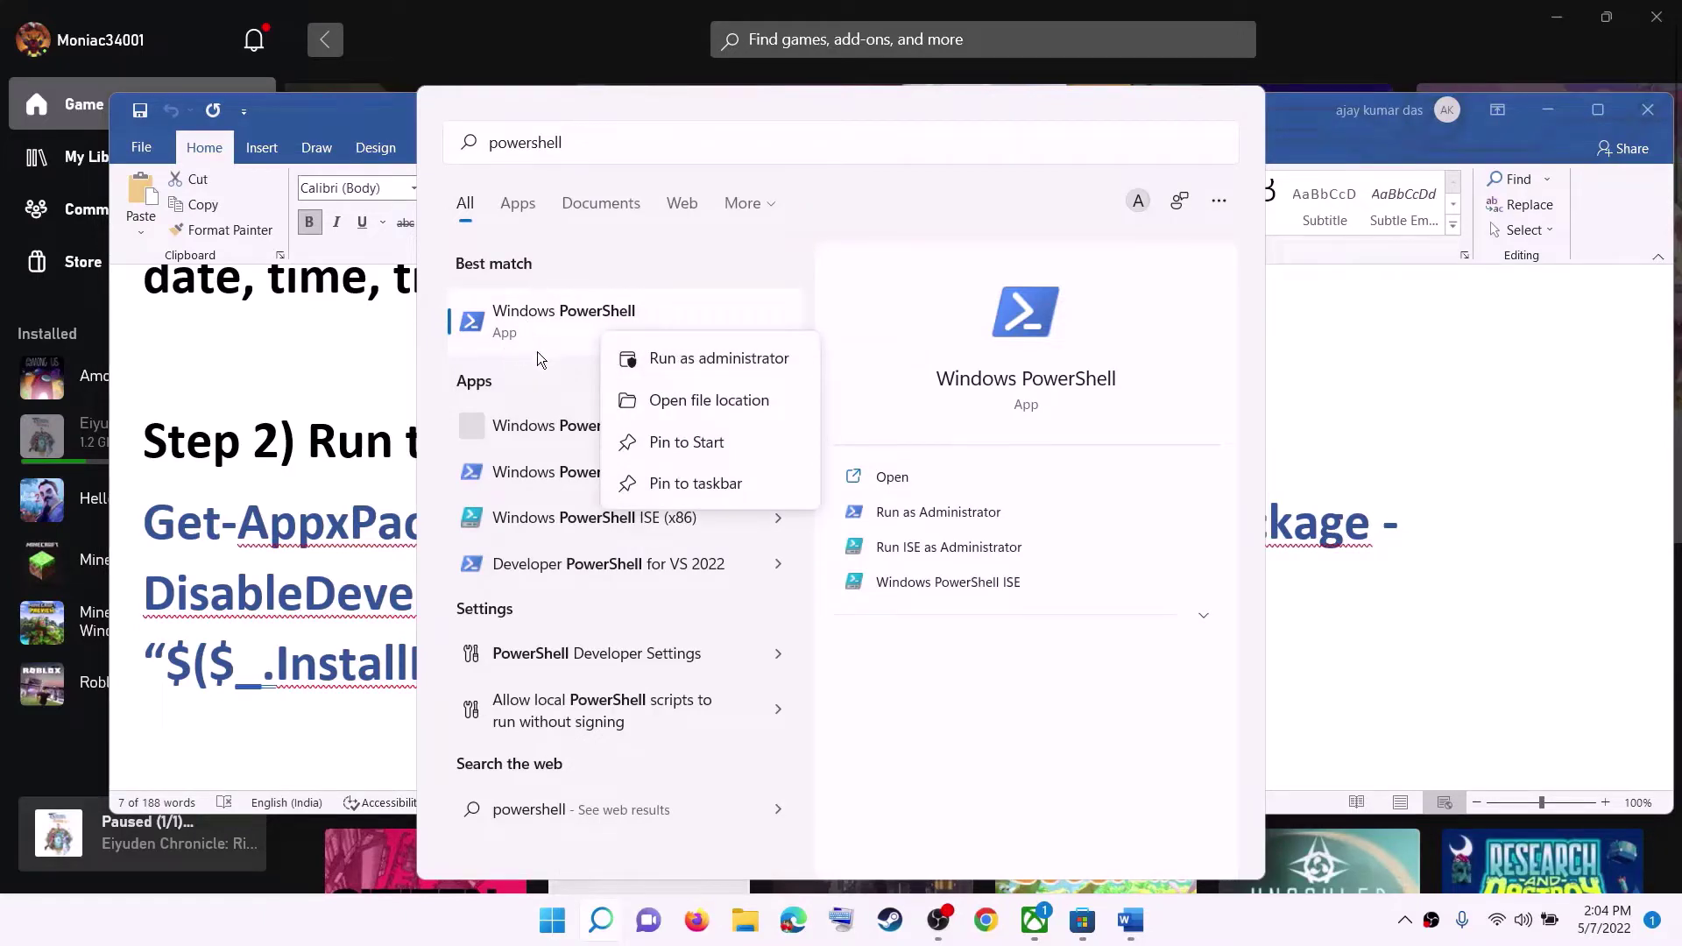
{"action": "left_click", "coordinate": [715, 360]}
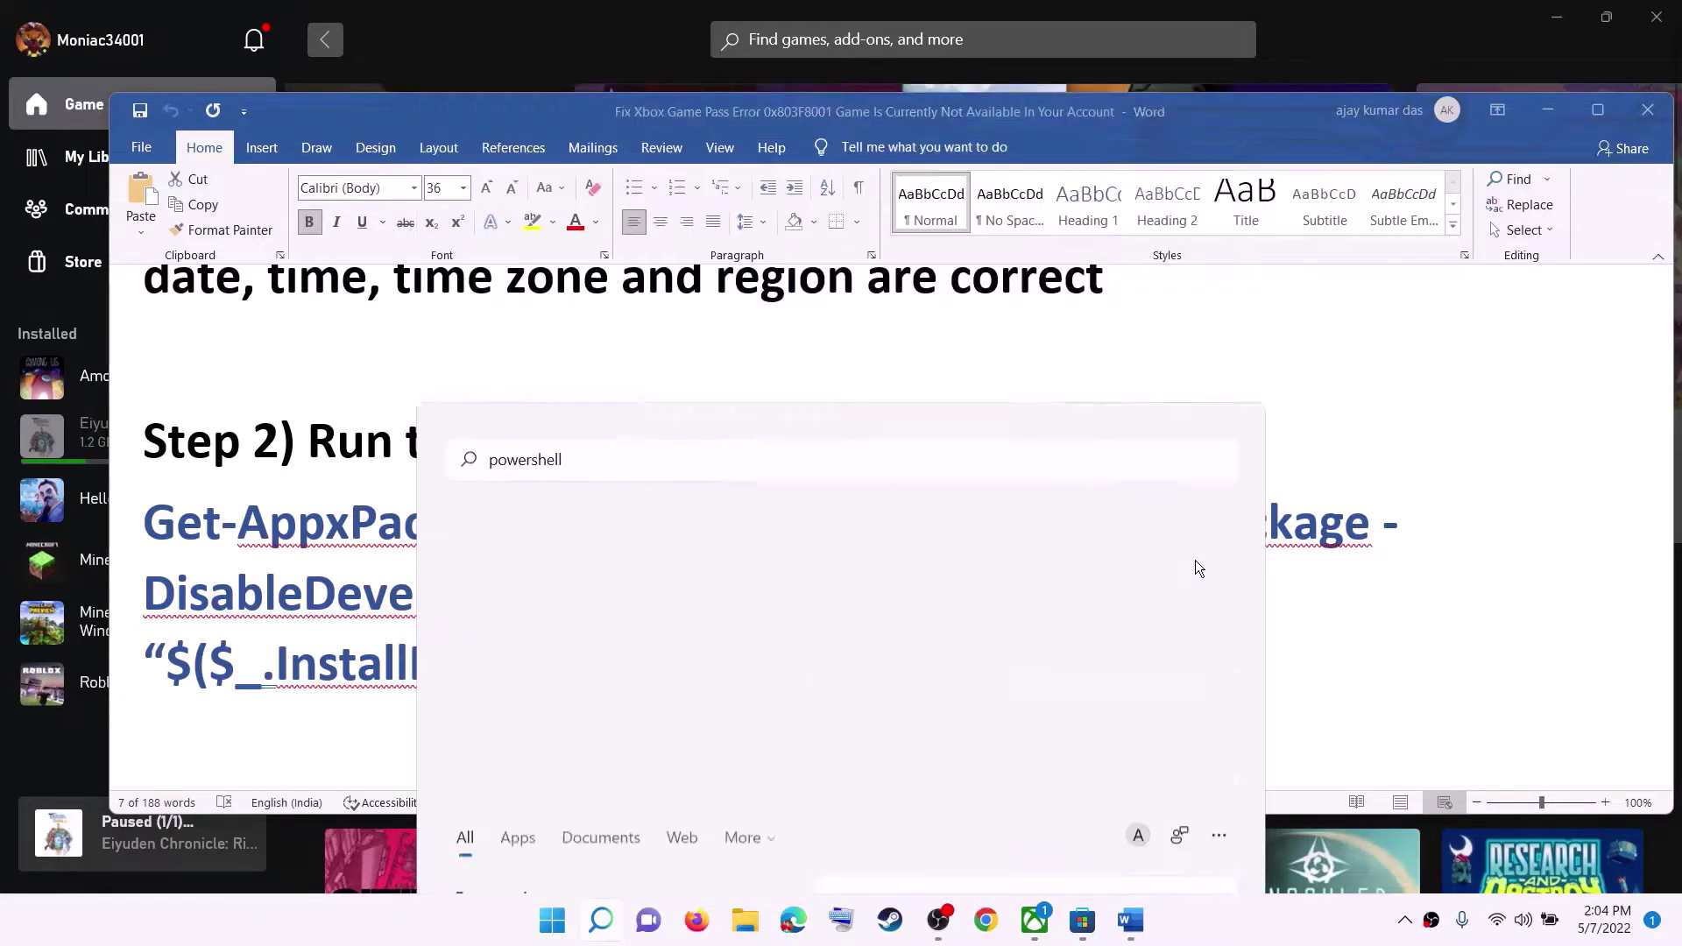
{"action": "left_click", "coordinate": [752, 623]}
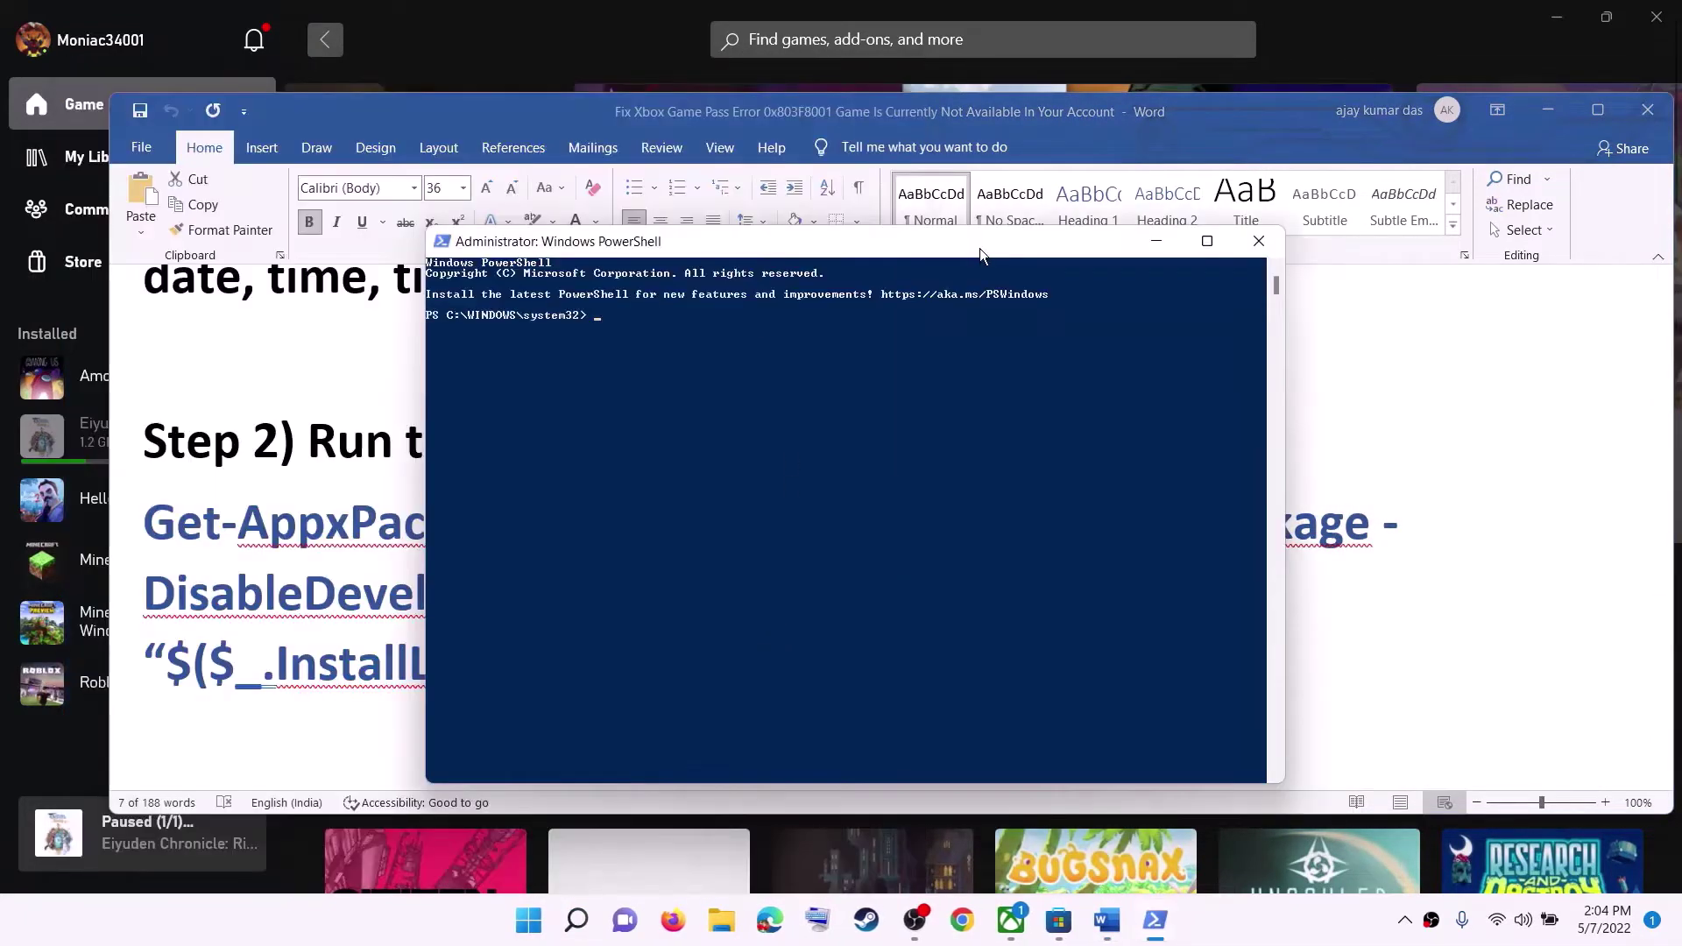
Paste and run the Get-AppxPackage -AllUsers re-registration command, then close PowerShell.
{"action": "key", "text": "ctrl+v"}
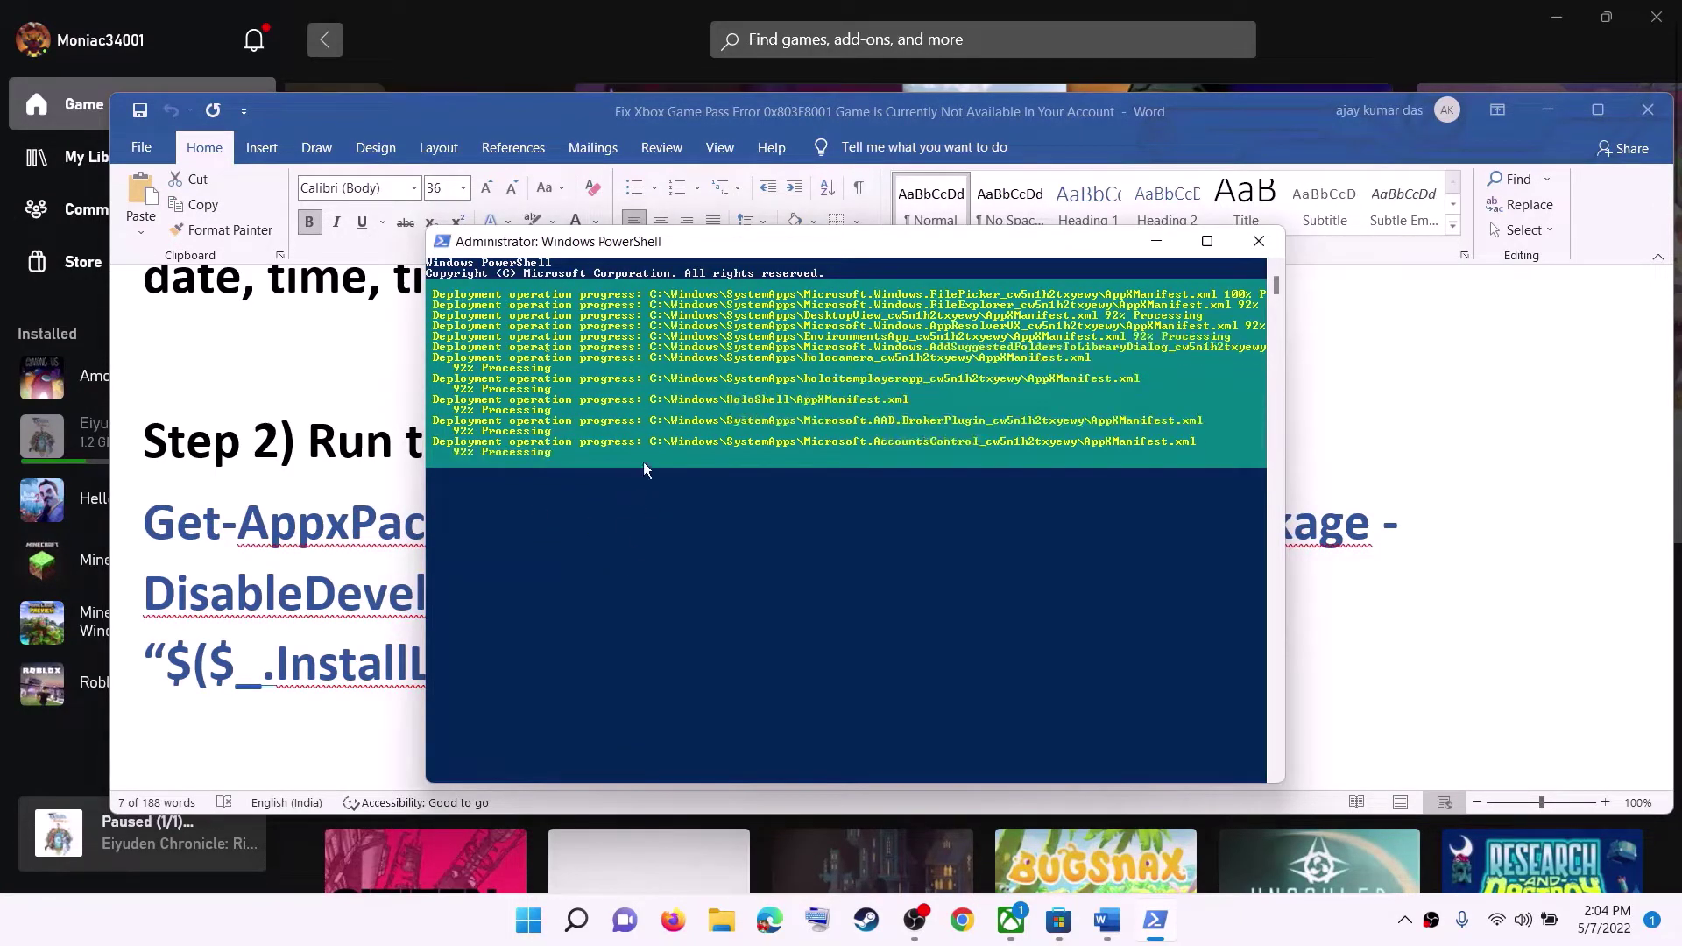
{"action": "left_click", "coordinate": [1259, 924]}
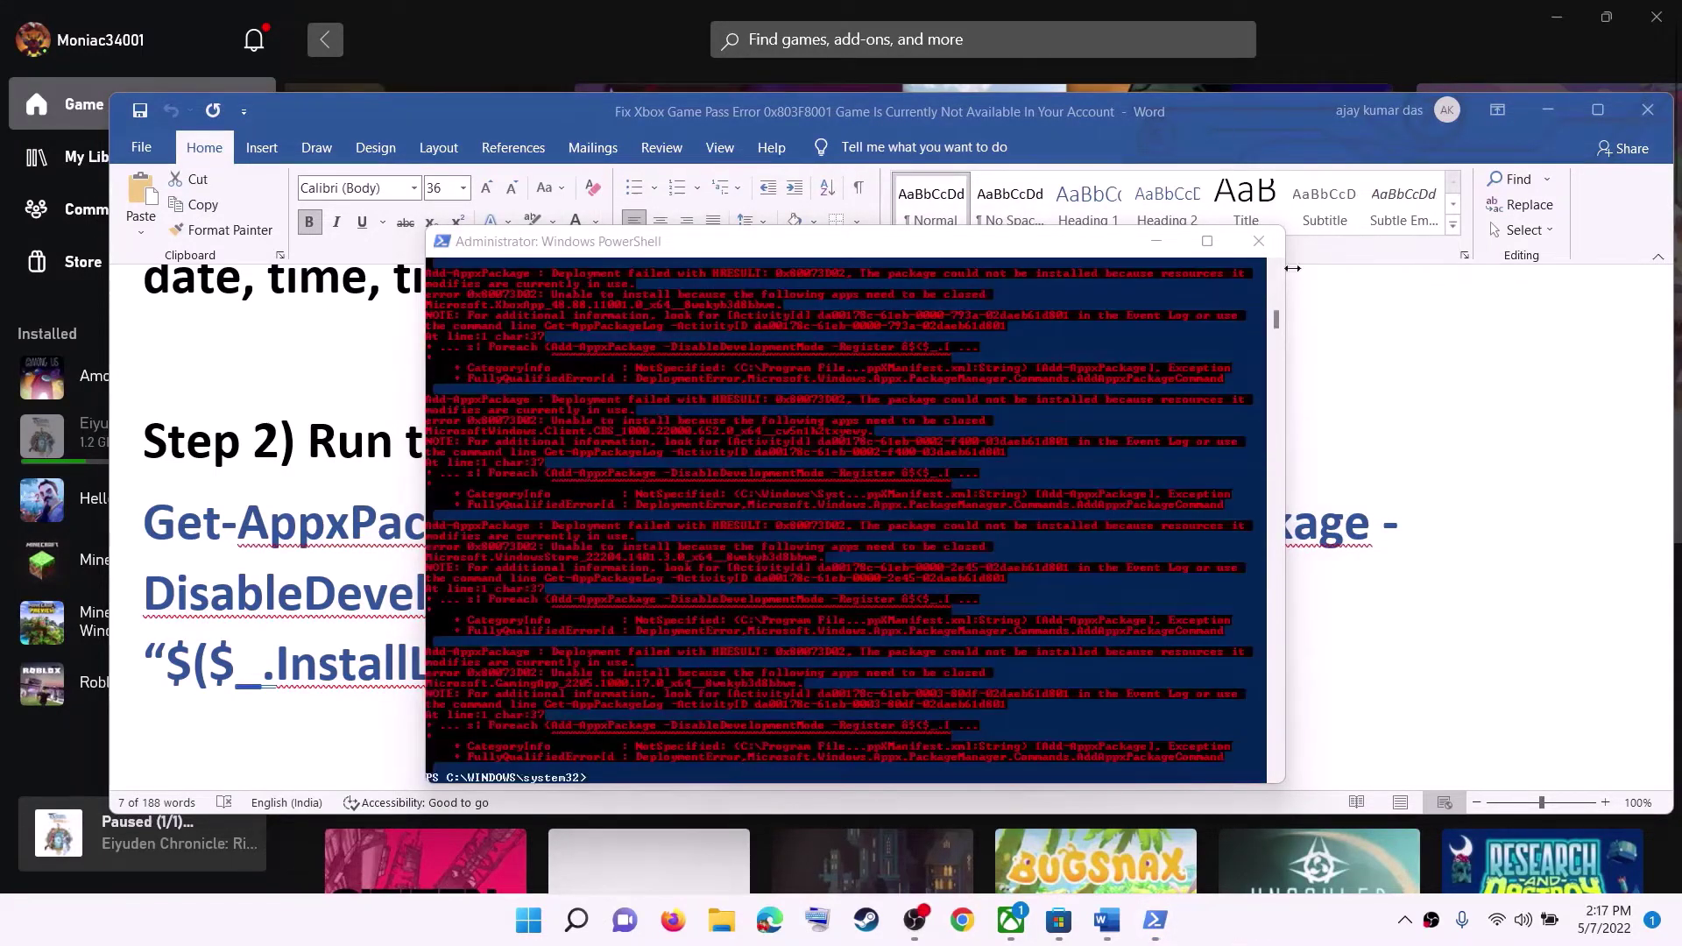
{"action": "left_click", "coordinate": [1259, 240]}
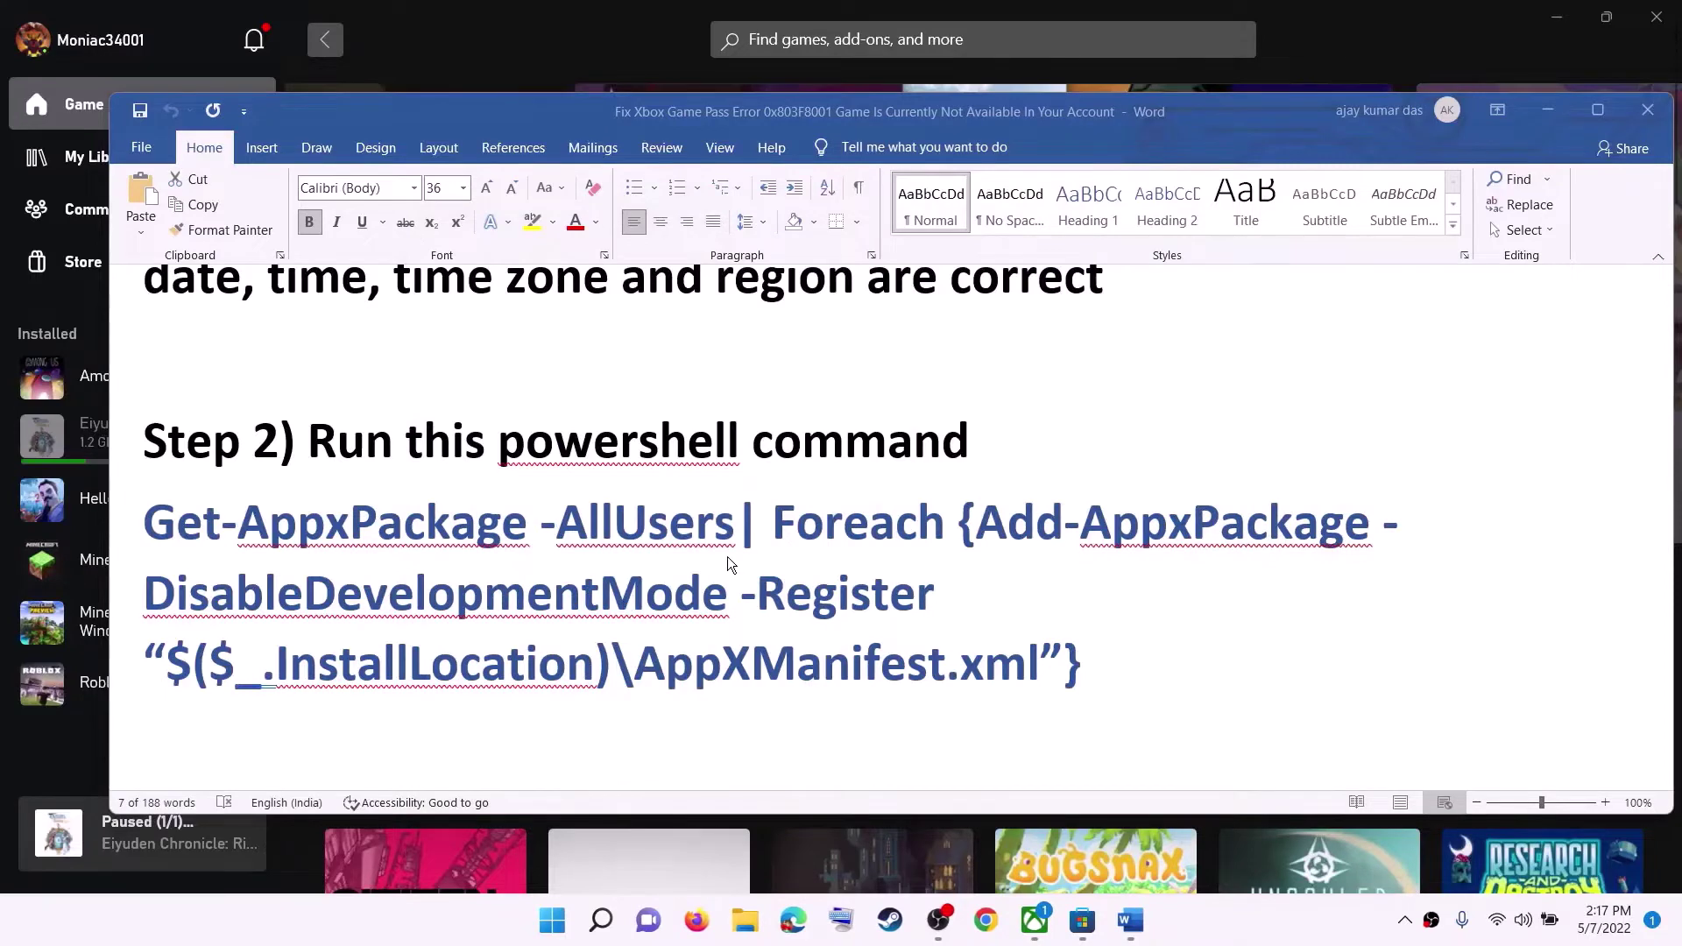
{"action": "triple_click", "coordinate": [726, 565]}
{"action": "scroll", "coordinate": [727, 565], "scroll_direction": "down", "scroll_amount": 3}
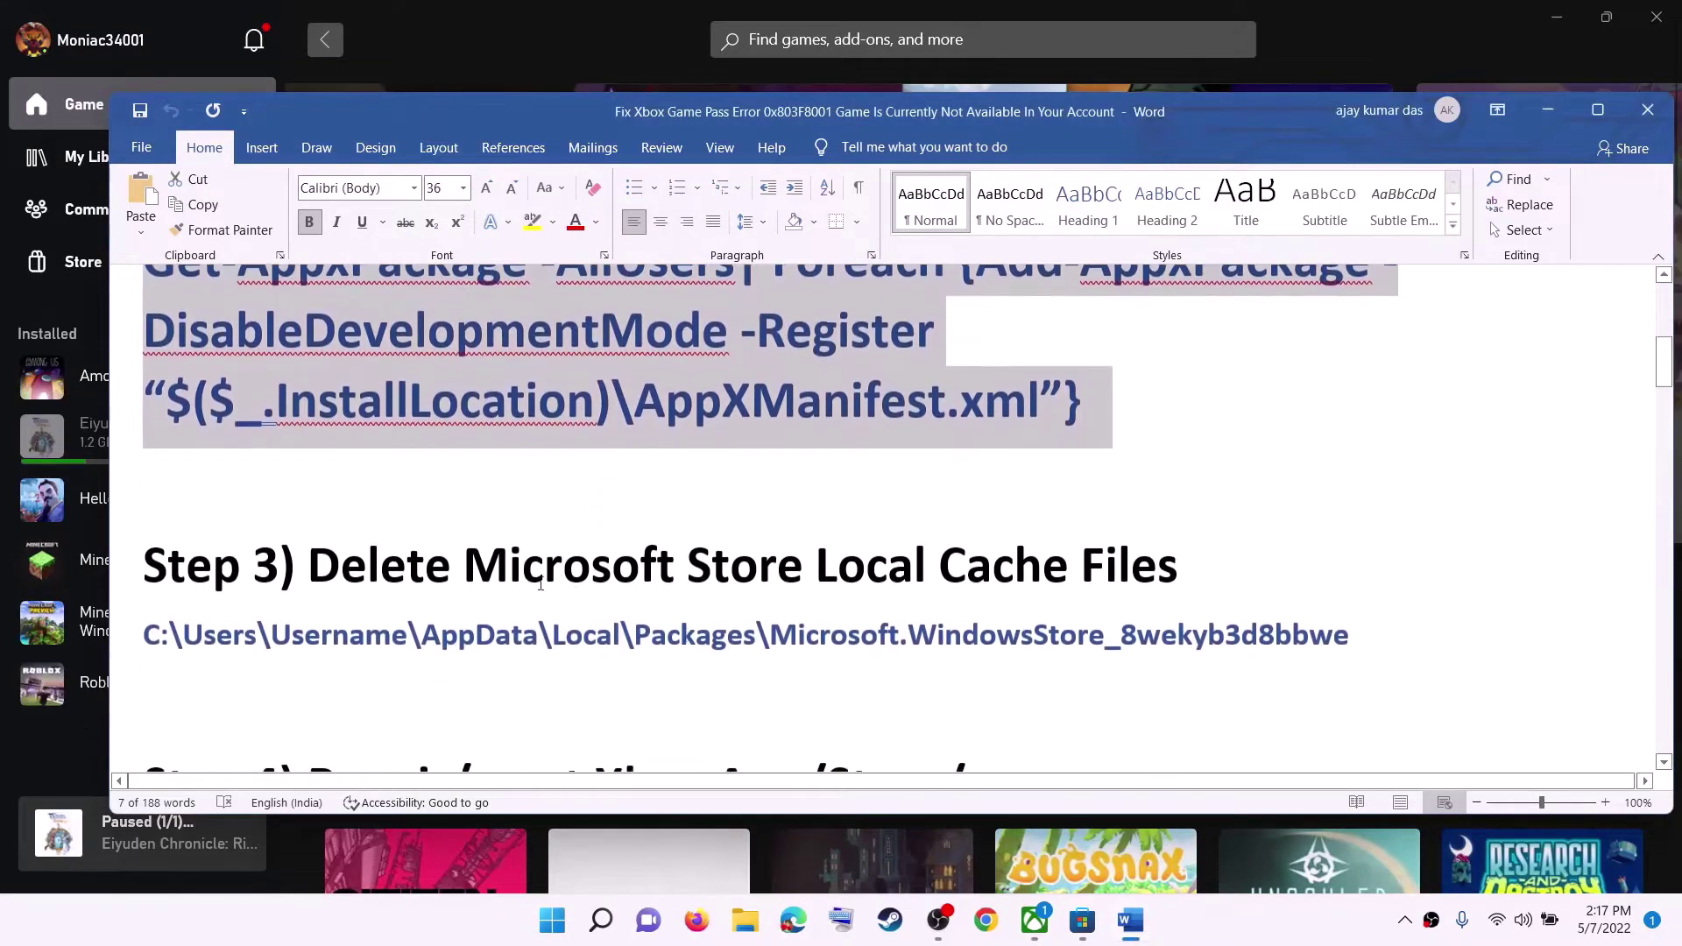
{"action": "left_click_drag", "start_coordinate": [479, 576], "coordinate": [1106, 537]}
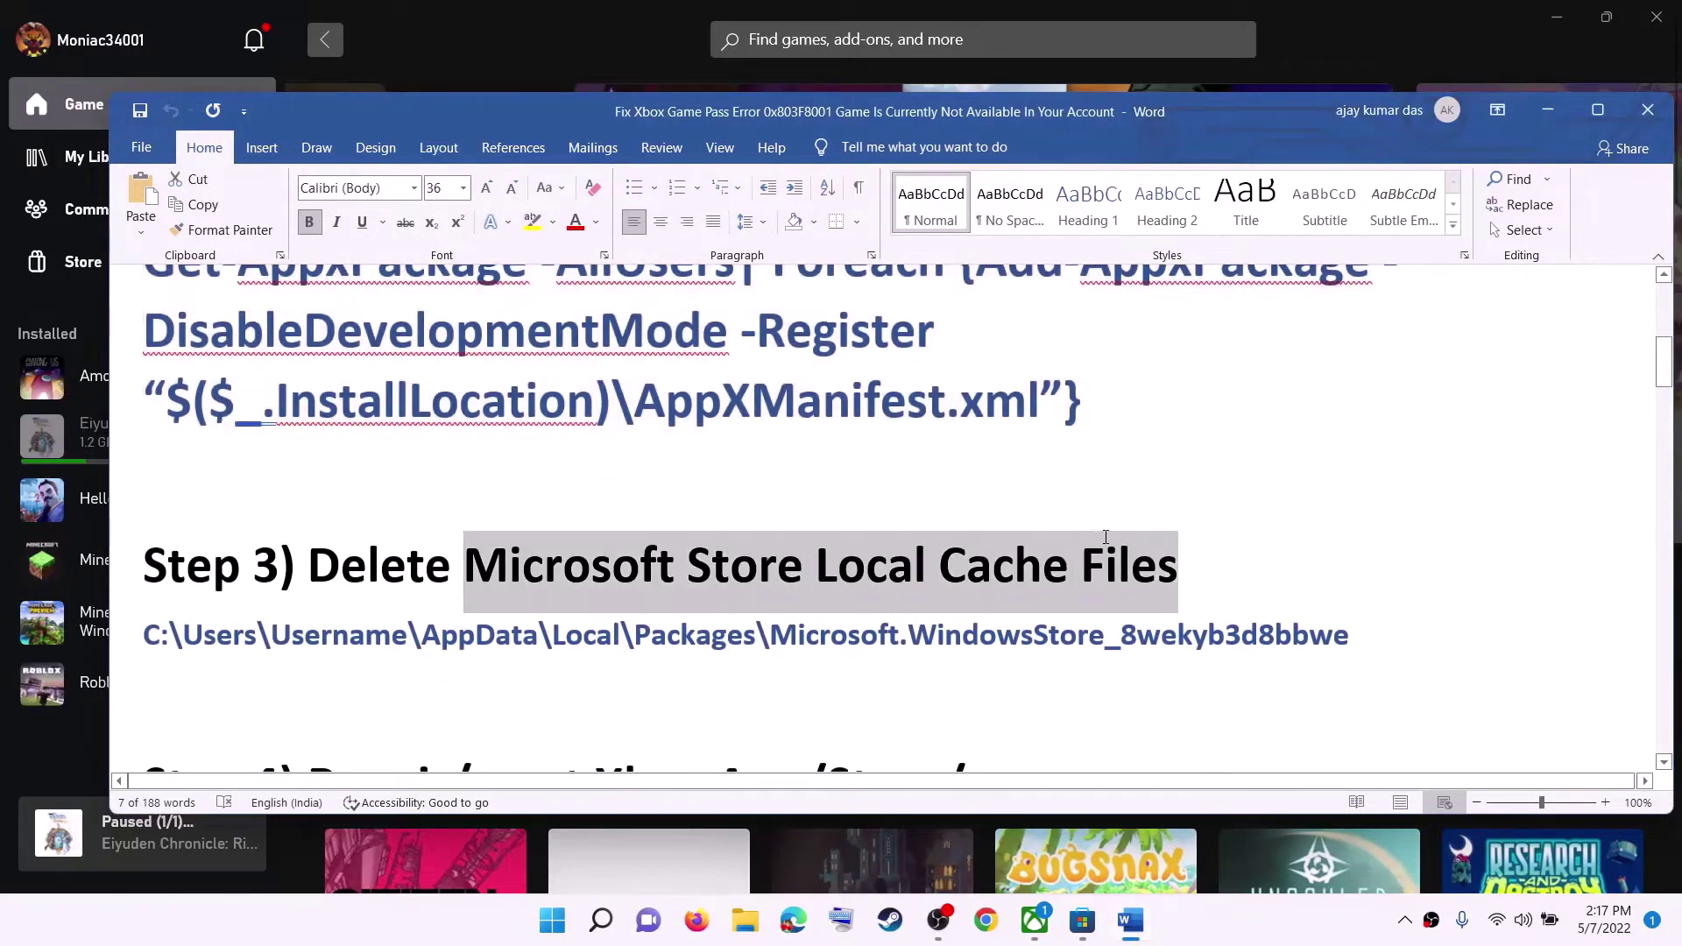
{"action": "left_click", "coordinate": [340, 679]}
{"action": "left_click_drag", "start_coordinate": [182, 635], "coordinate": [939, 565]}
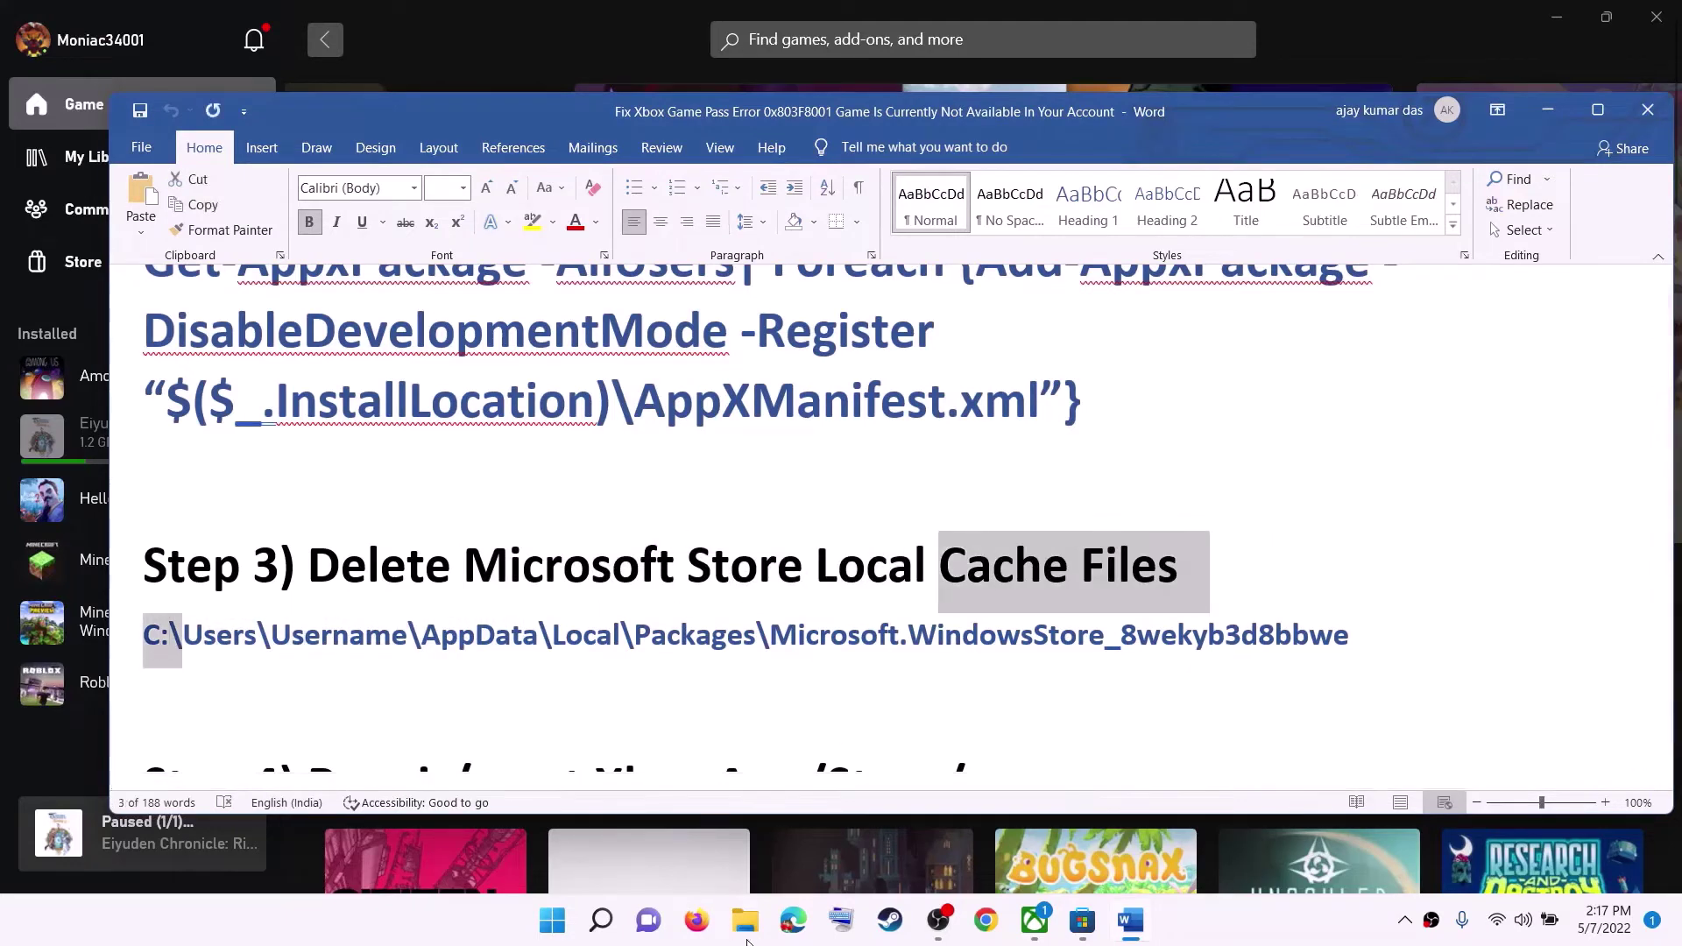
{"action": "left_click", "coordinate": [746, 813]}
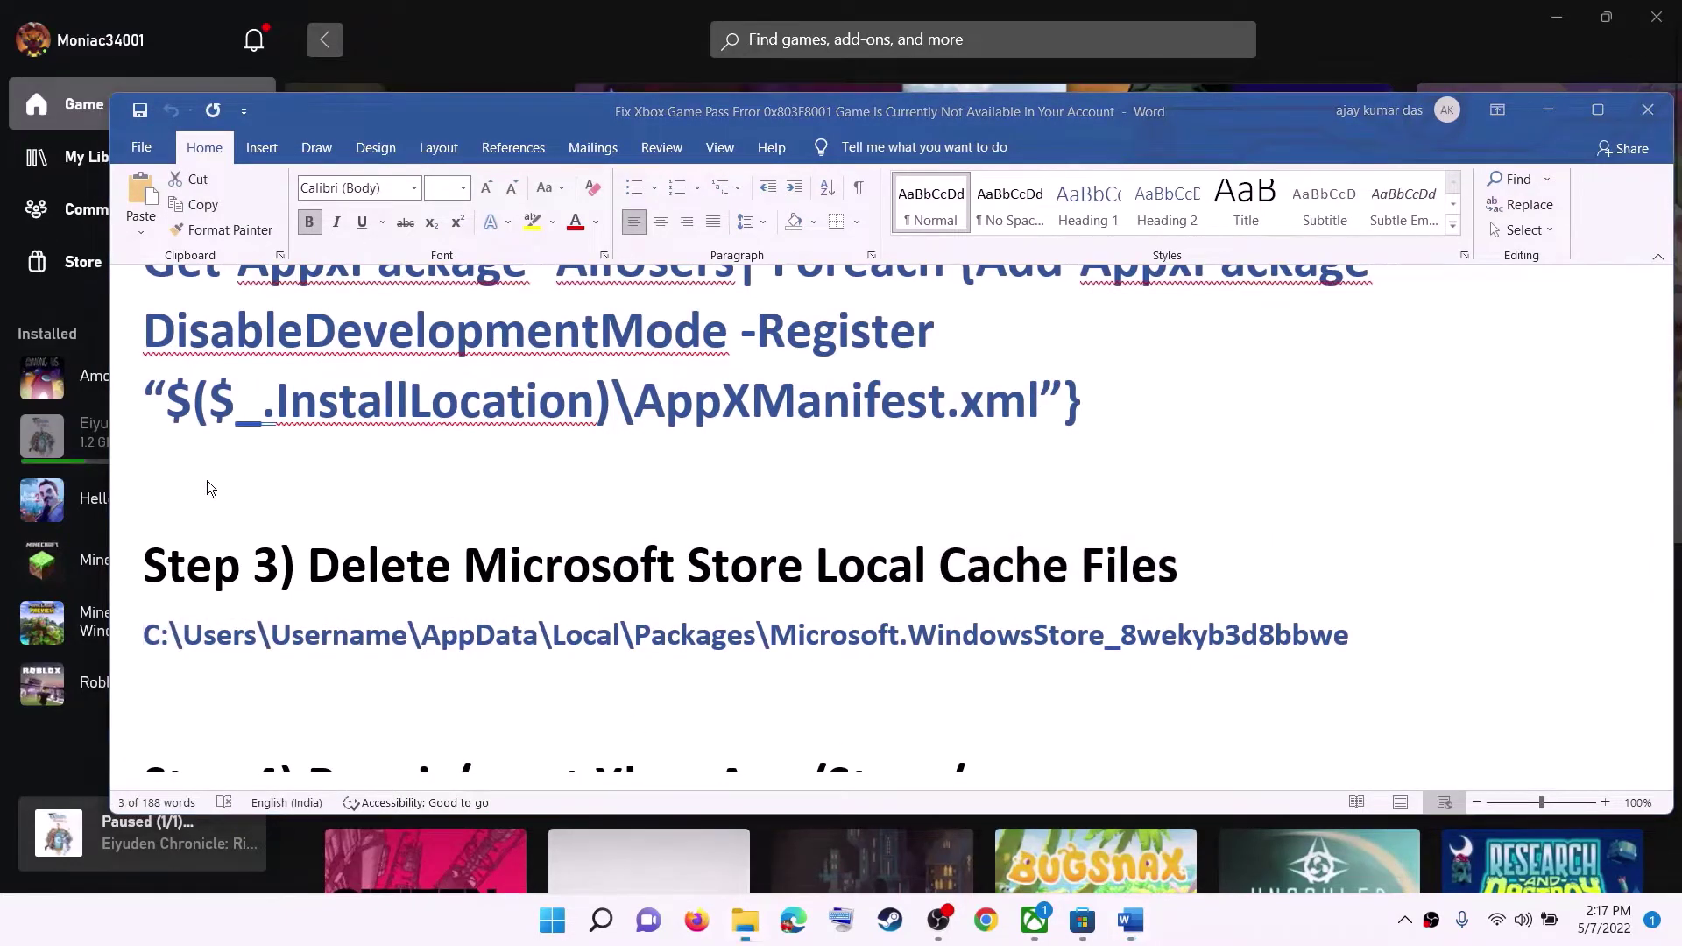
Maximize File Explorer and open the user's profile folder under Windows (C:) > Users.
{"action": "left_click", "coordinate": [1128, 206]}
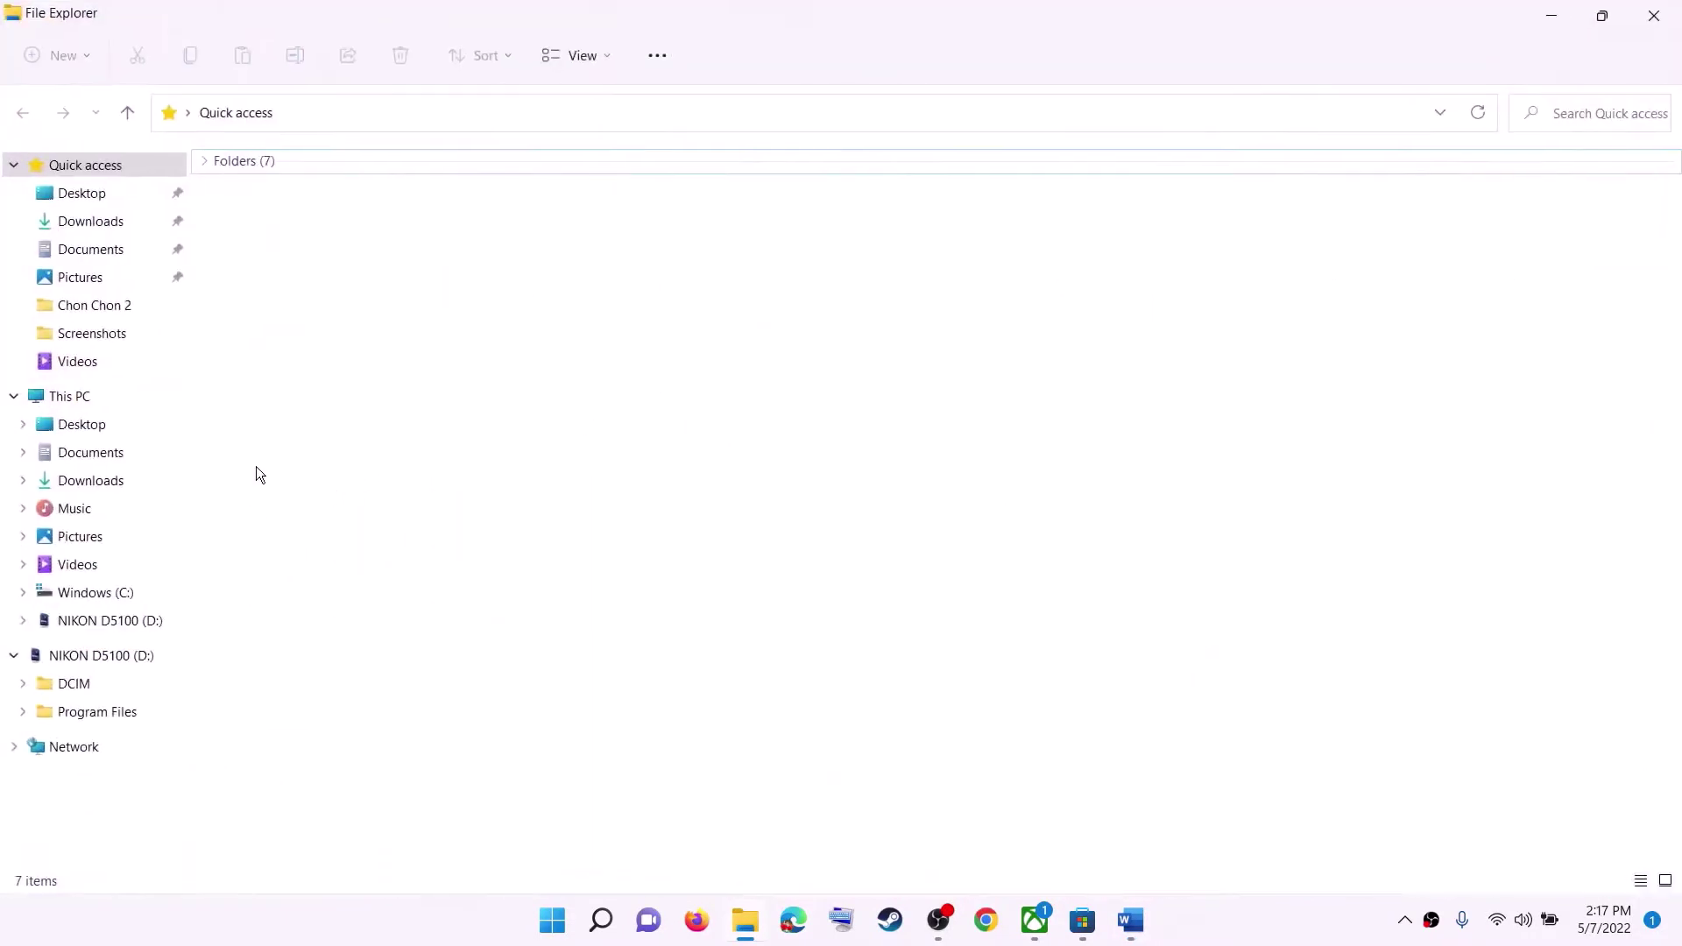
{"action": "left_click", "coordinate": [87, 396]}
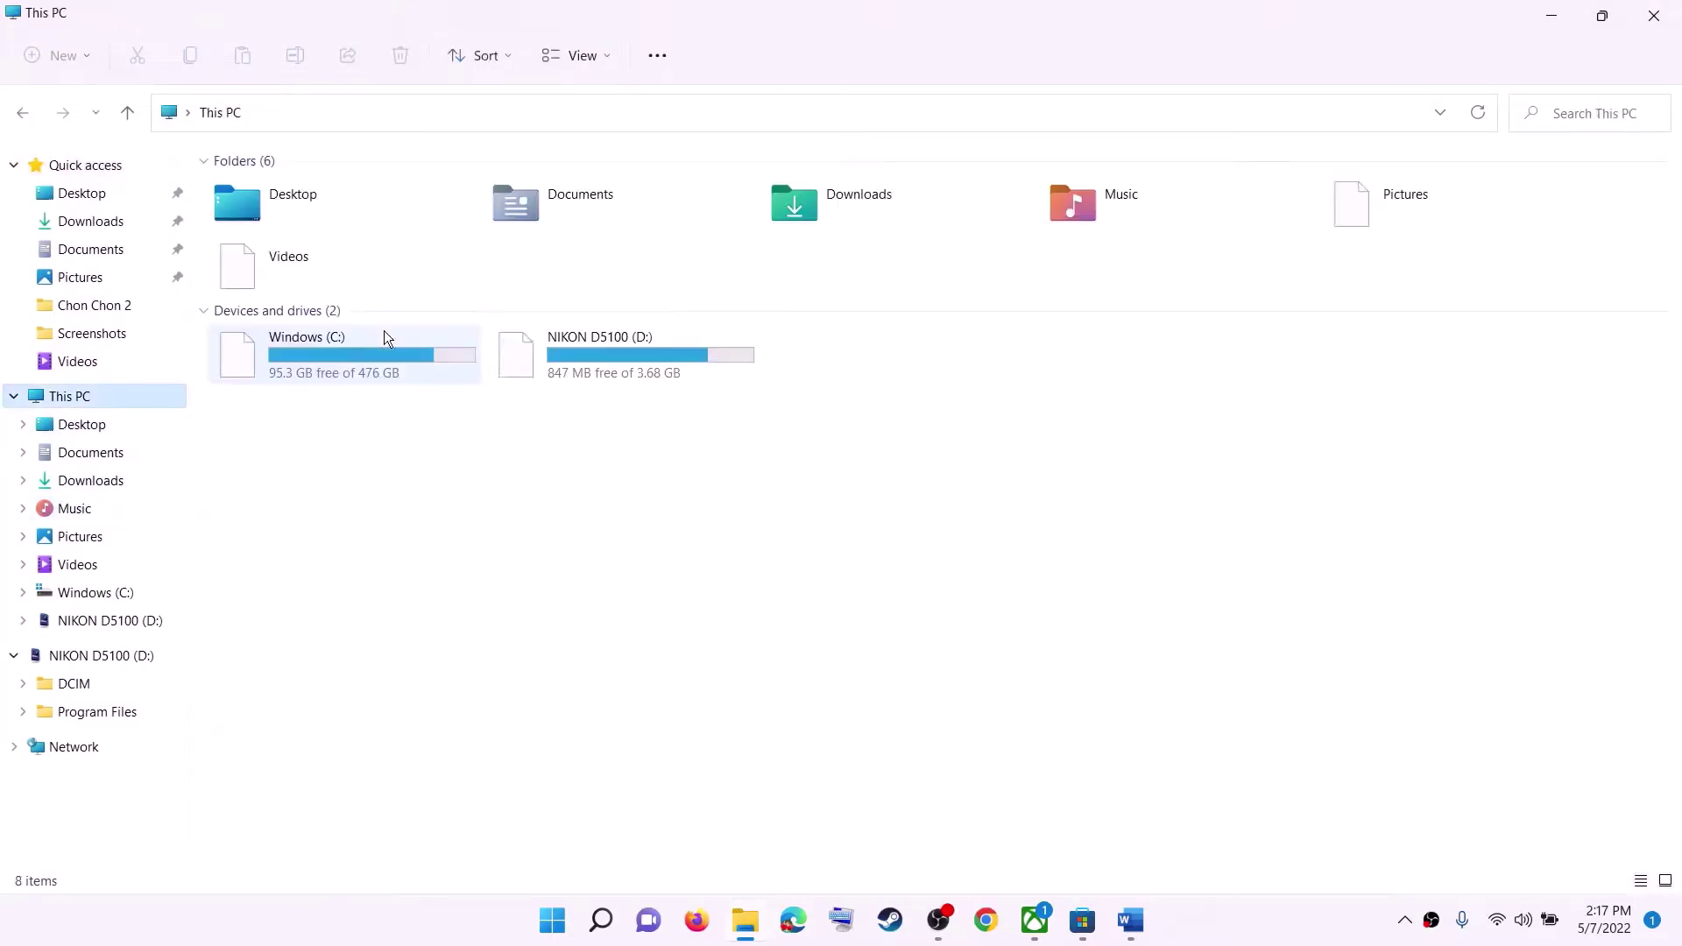
{"action": "double_click", "coordinate": [355, 364]}
{"action": "scroll", "coordinate": [359, 365], "scroll_direction": "down", "scroll_amount": 4}
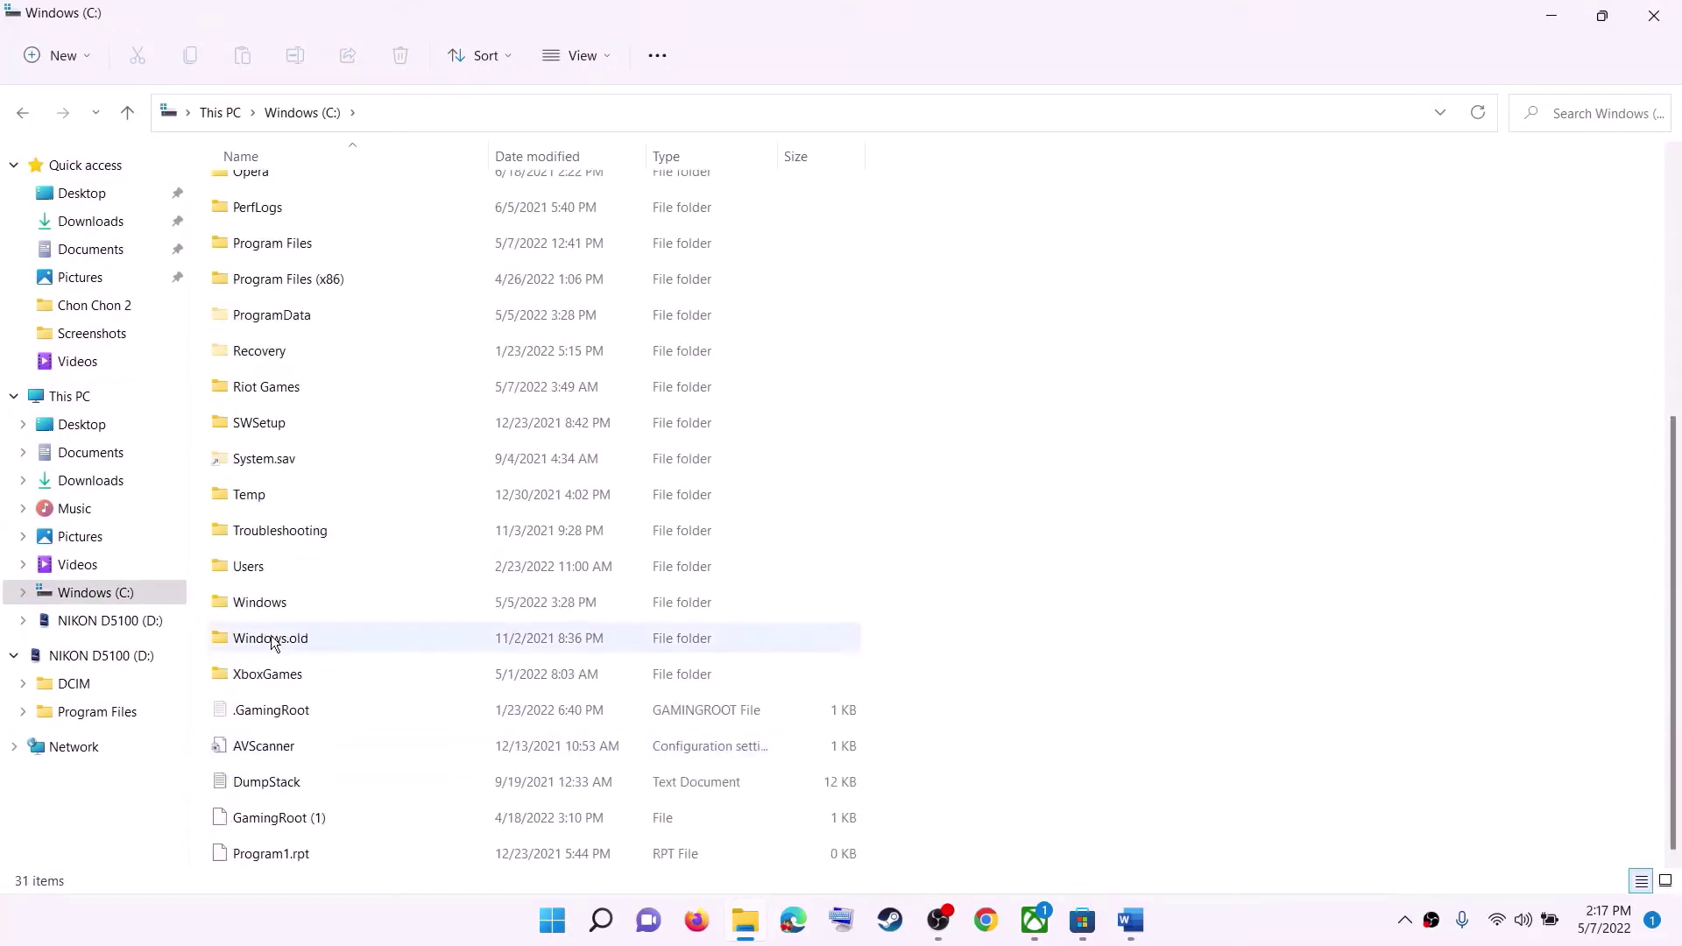
{"action": "double_click", "coordinate": [257, 566]}
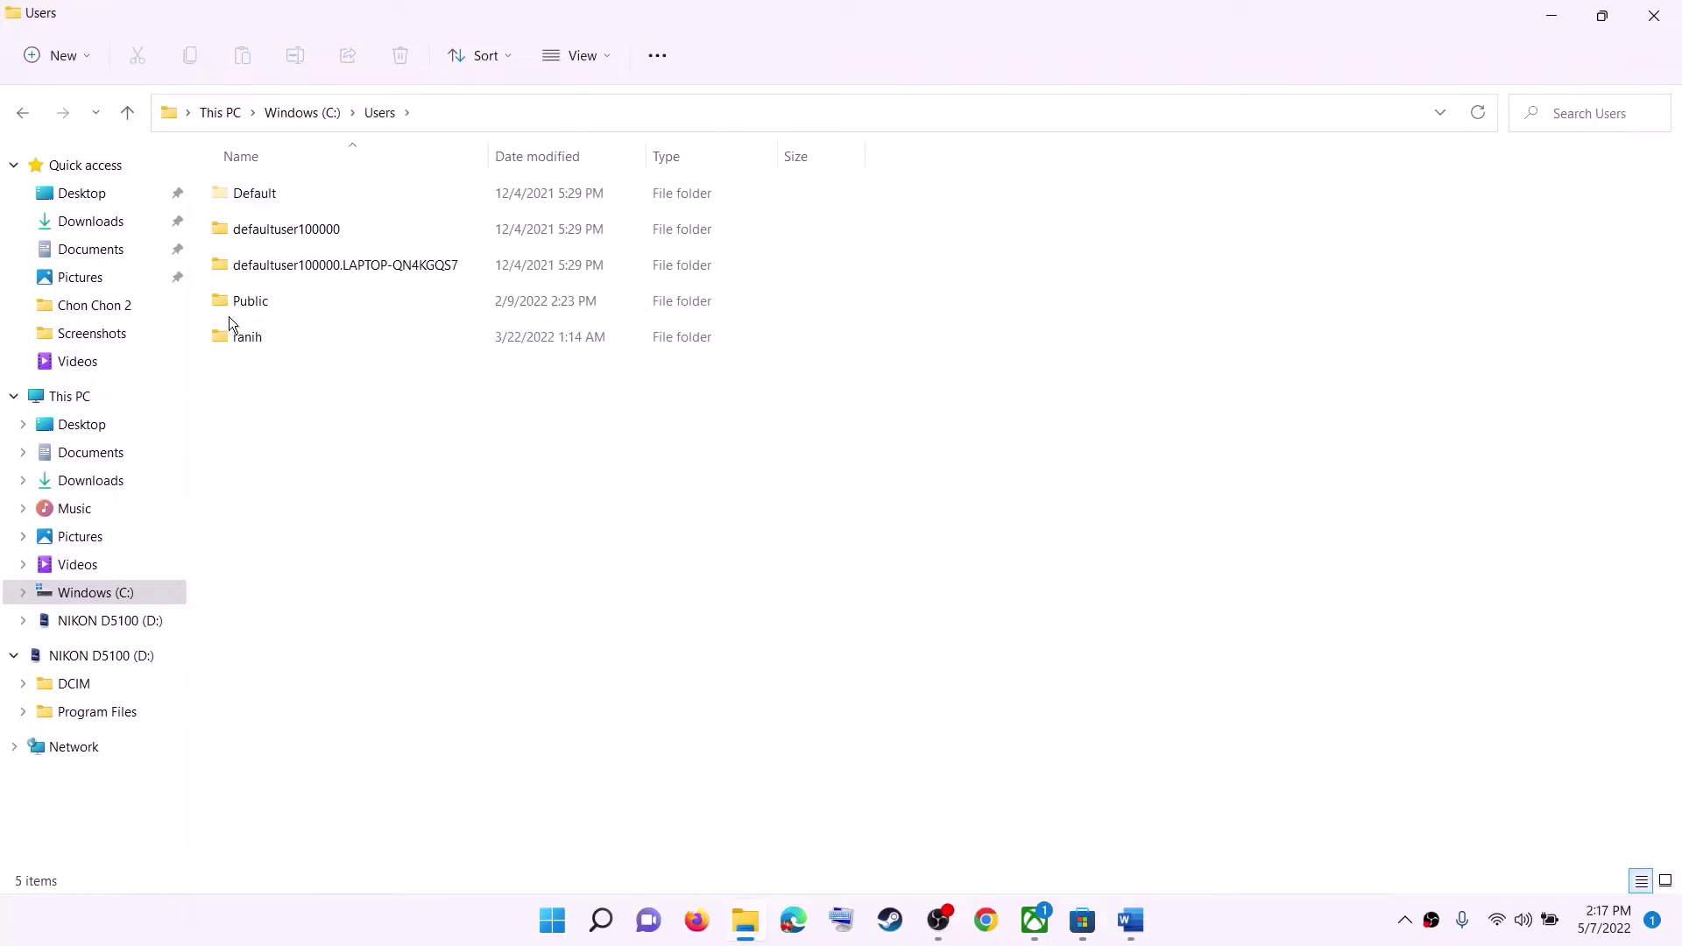
{"action": "left_click", "coordinate": [238, 336]}
{"action": "double_click", "coordinate": [258, 336]}
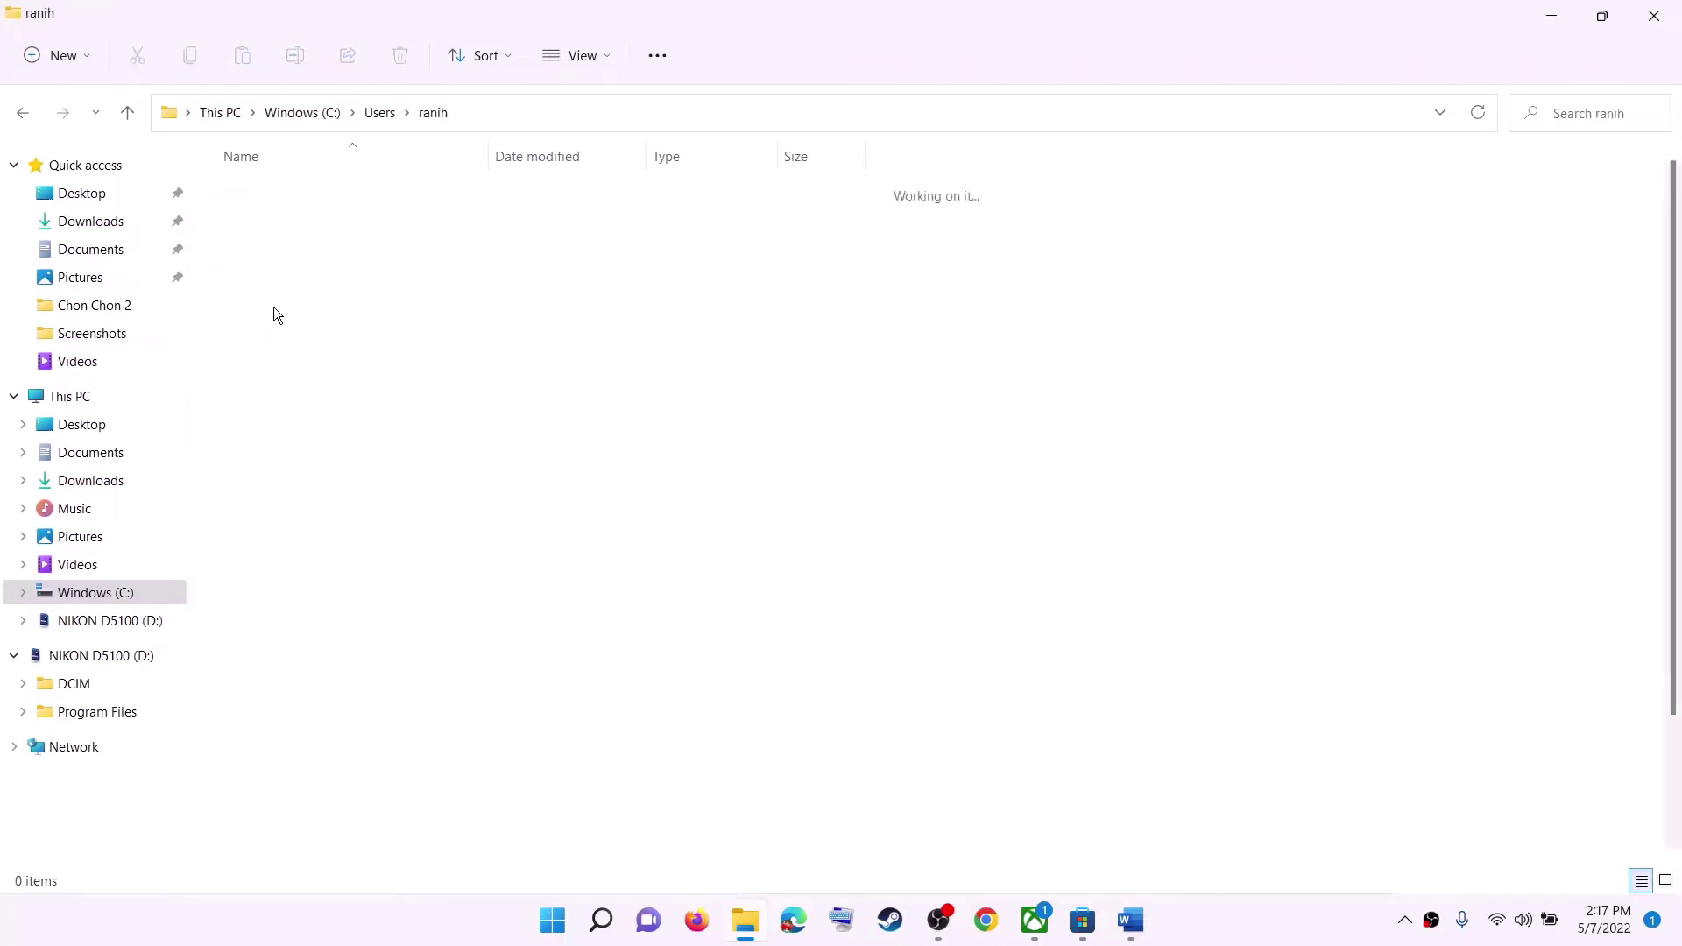
Open AppData > Local, then go up two levels back to the profile folder.
{"action": "left_click", "coordinate": [281, 414]}
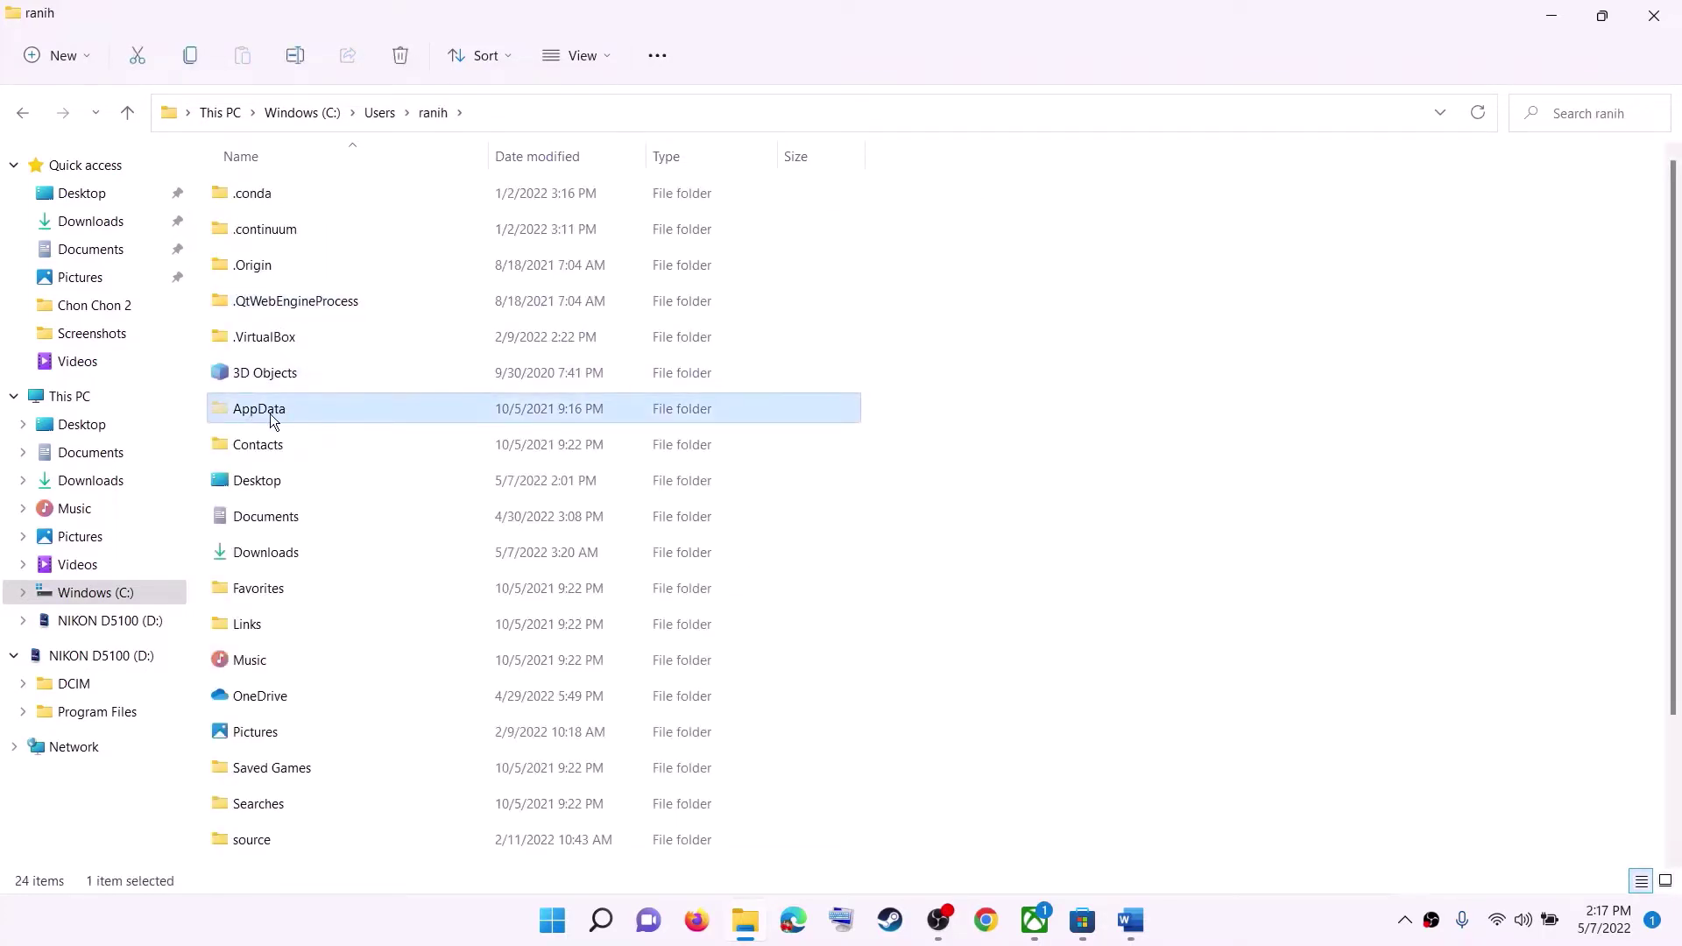
{"action": "double_click", "coordinate": [273, 412]}
{"action": "left_click", "coordinate": [280, 195]}
{"action": "double_click", "coordinate": [307, 194]}
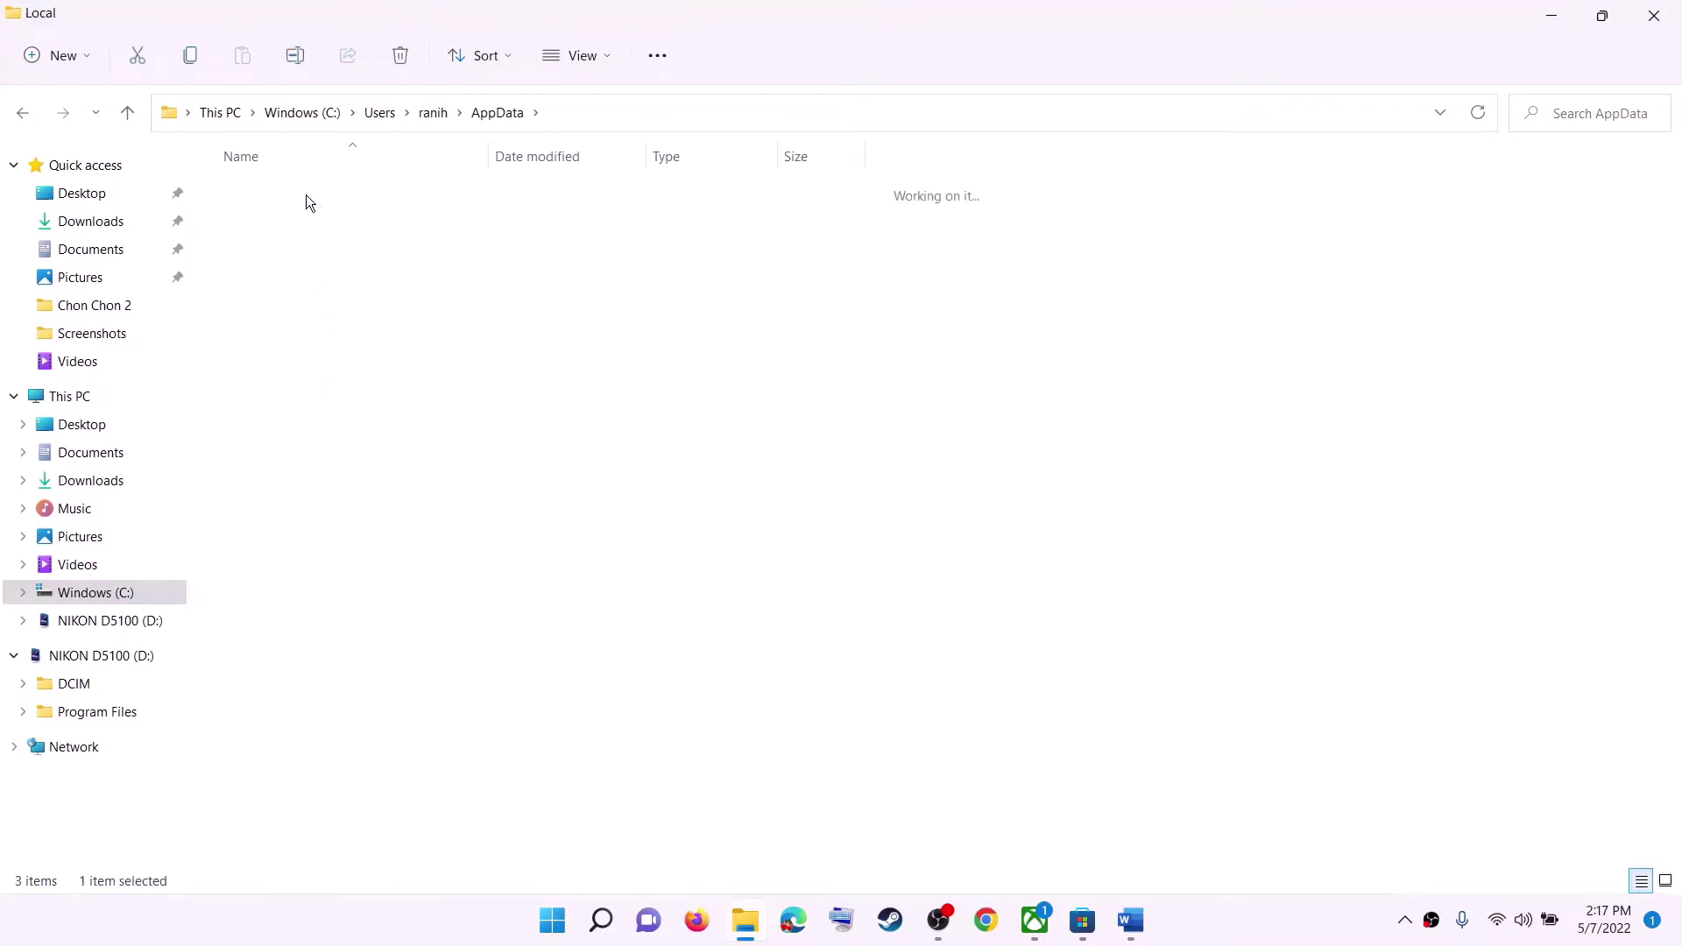
{"action": "left_click", "coordinate": [134, 113]}
{"action": "left_click", "coordinate": [135, 113]}
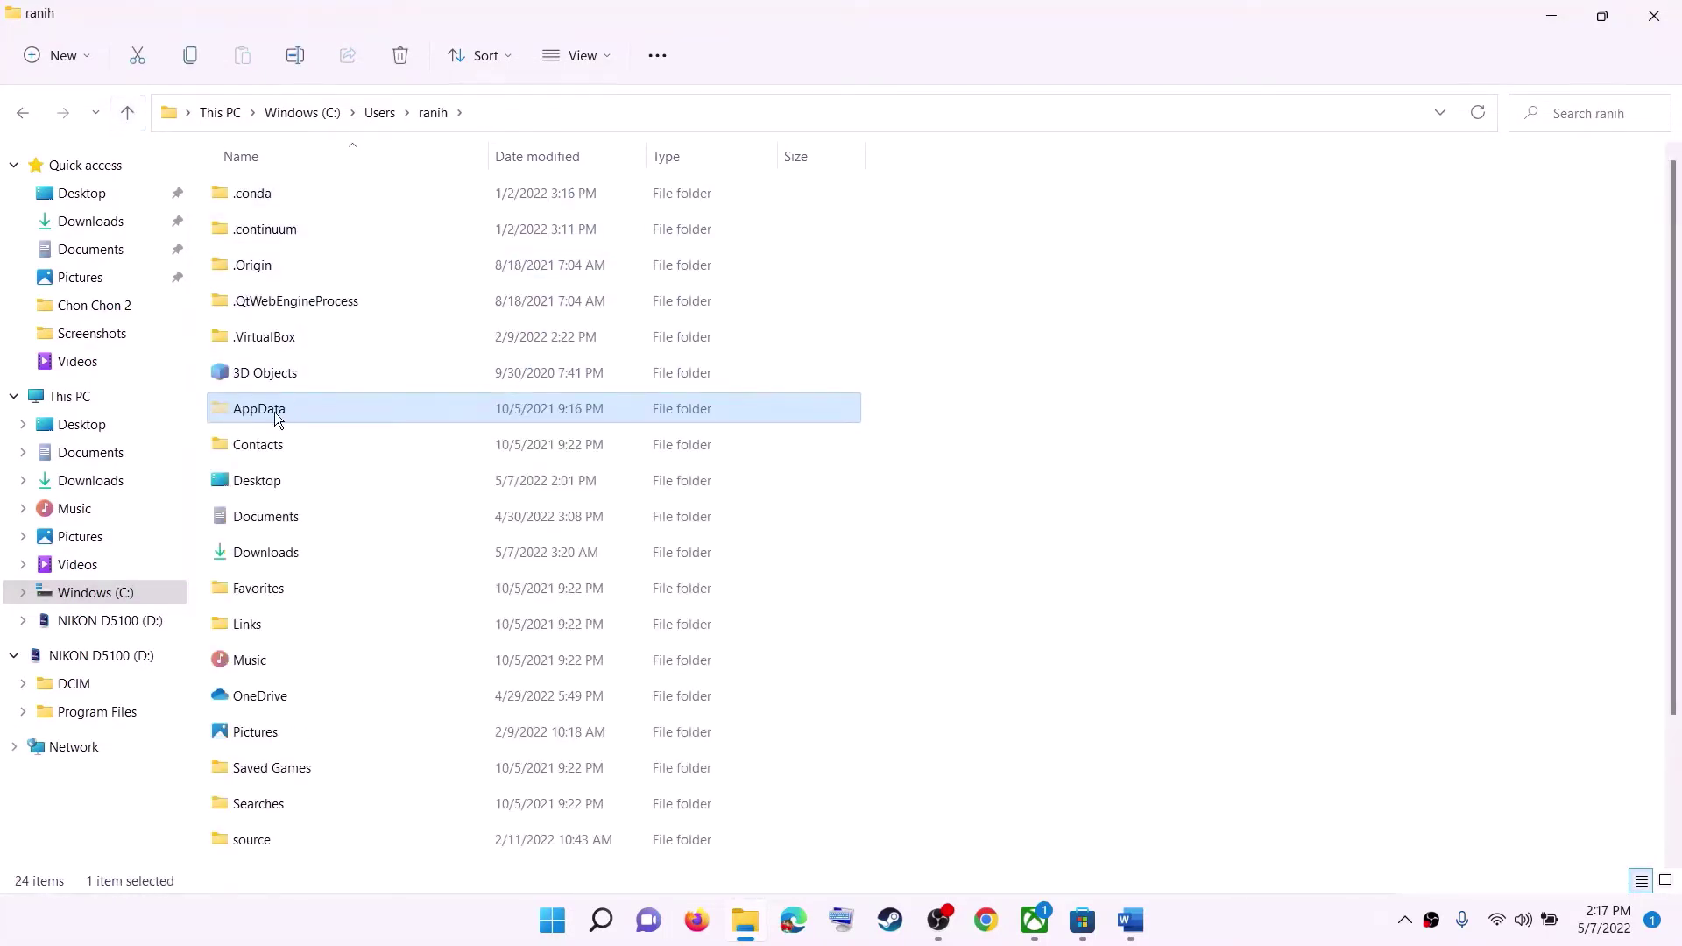
{"action": "left_click", "coordinate": [607, 61]}
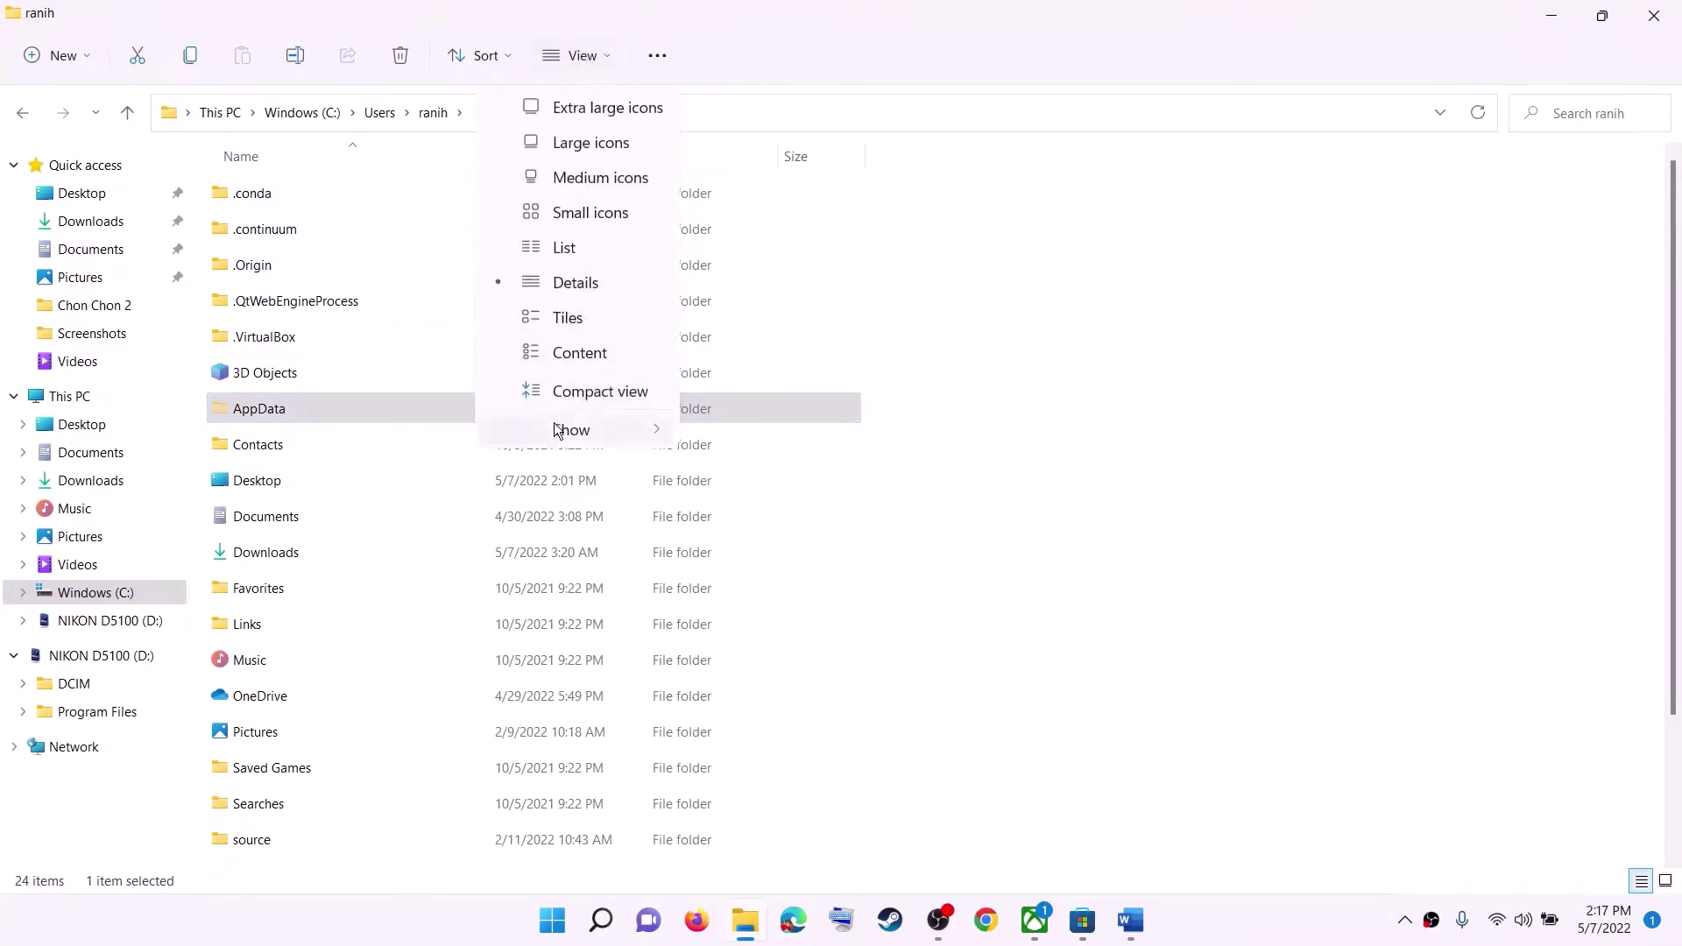
{"action": "mouse_move", "coordinate": [561, 427]}
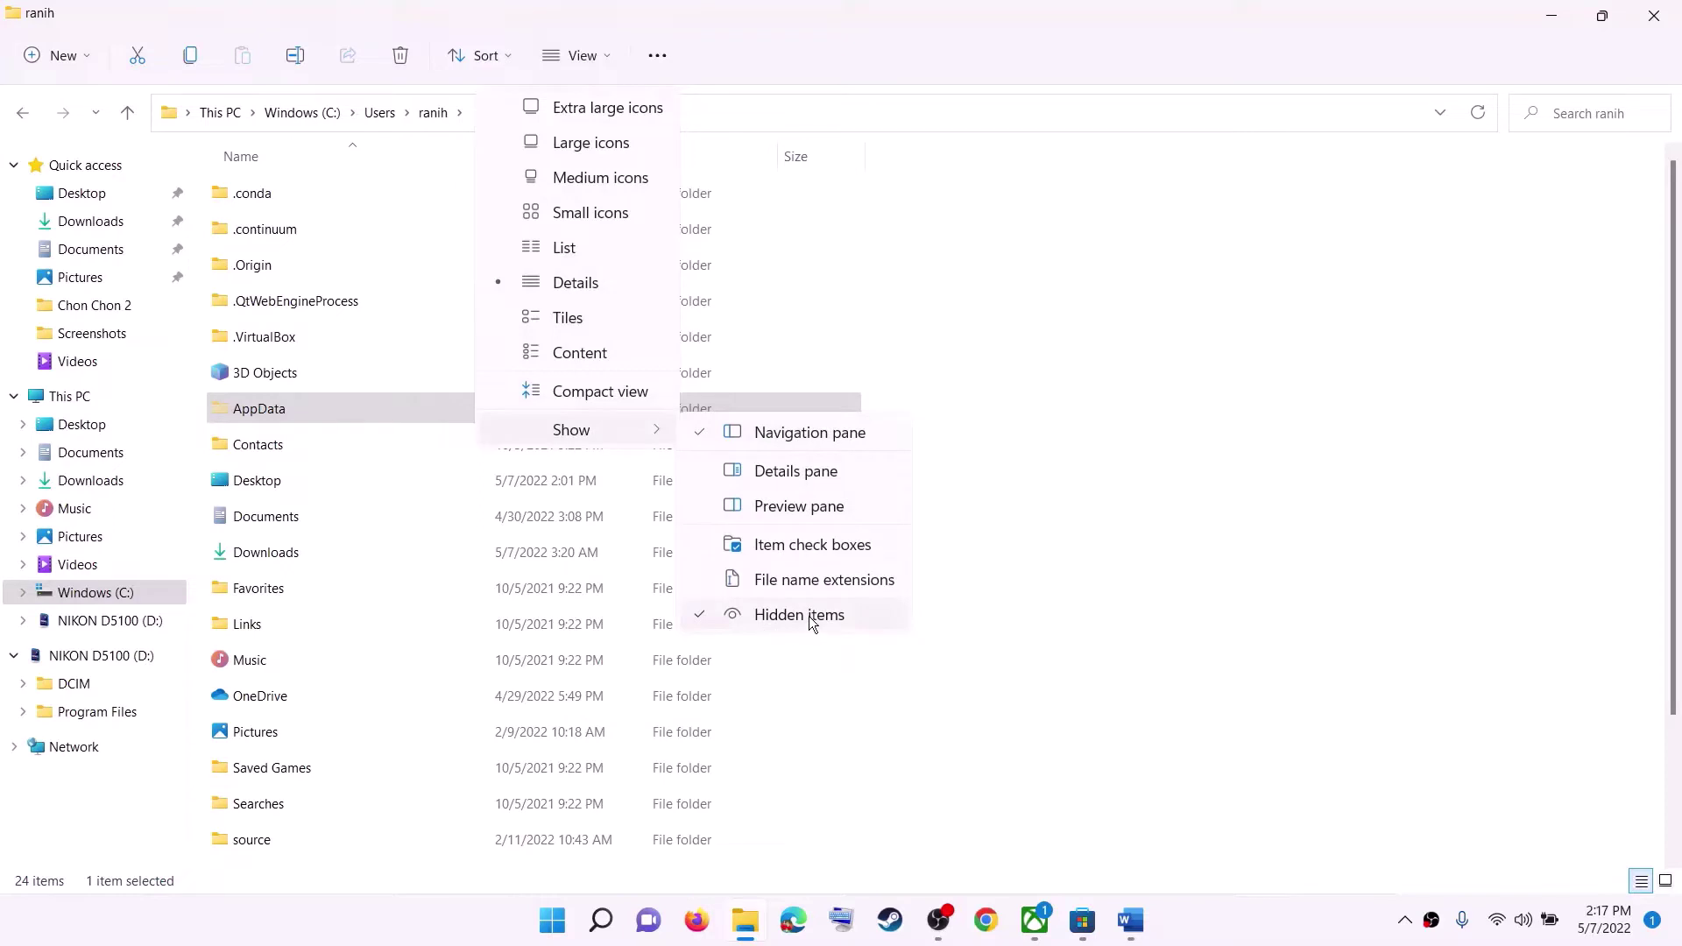
{"action": "left_click", "coordinate": [295, 466]}
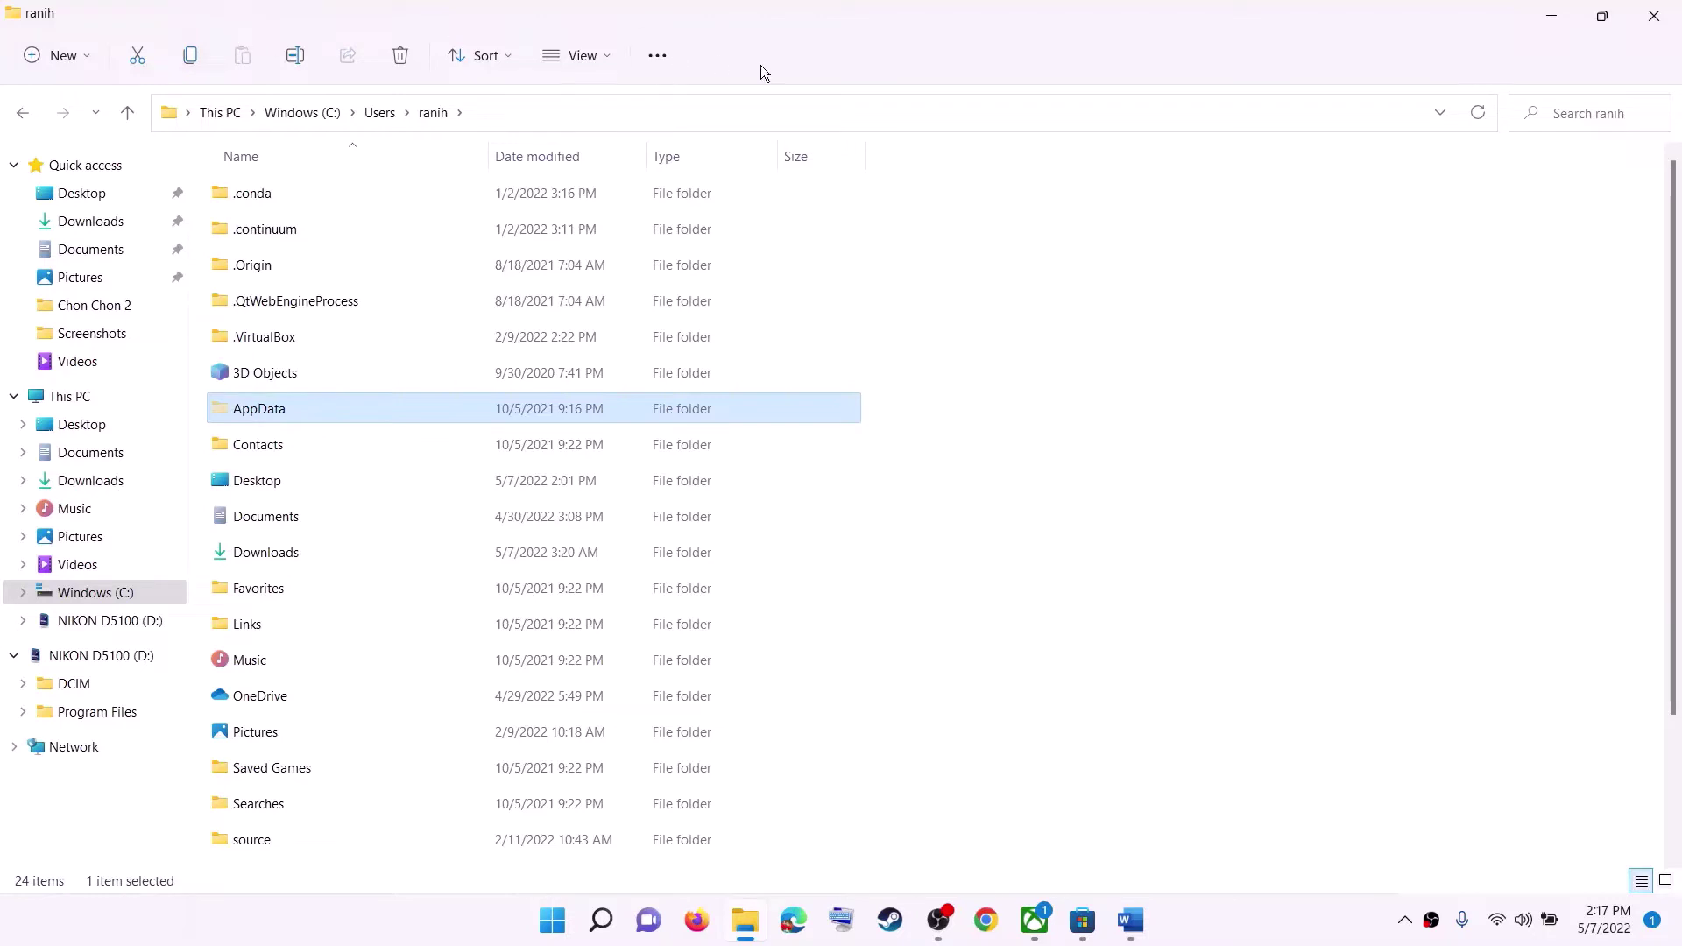
{"action": "left_click", "coordinate": [251, 413]}
Open AppData > Local > Packages > Microsoft.WindowsStore_8wekyb3d8bbwe.
{"action": "left_click", "coordinate": [339, 405]}
{"action": "double_click", "coordinate": [334, 407]}
{"action": "double_click", "coordinate": [264, 202]}
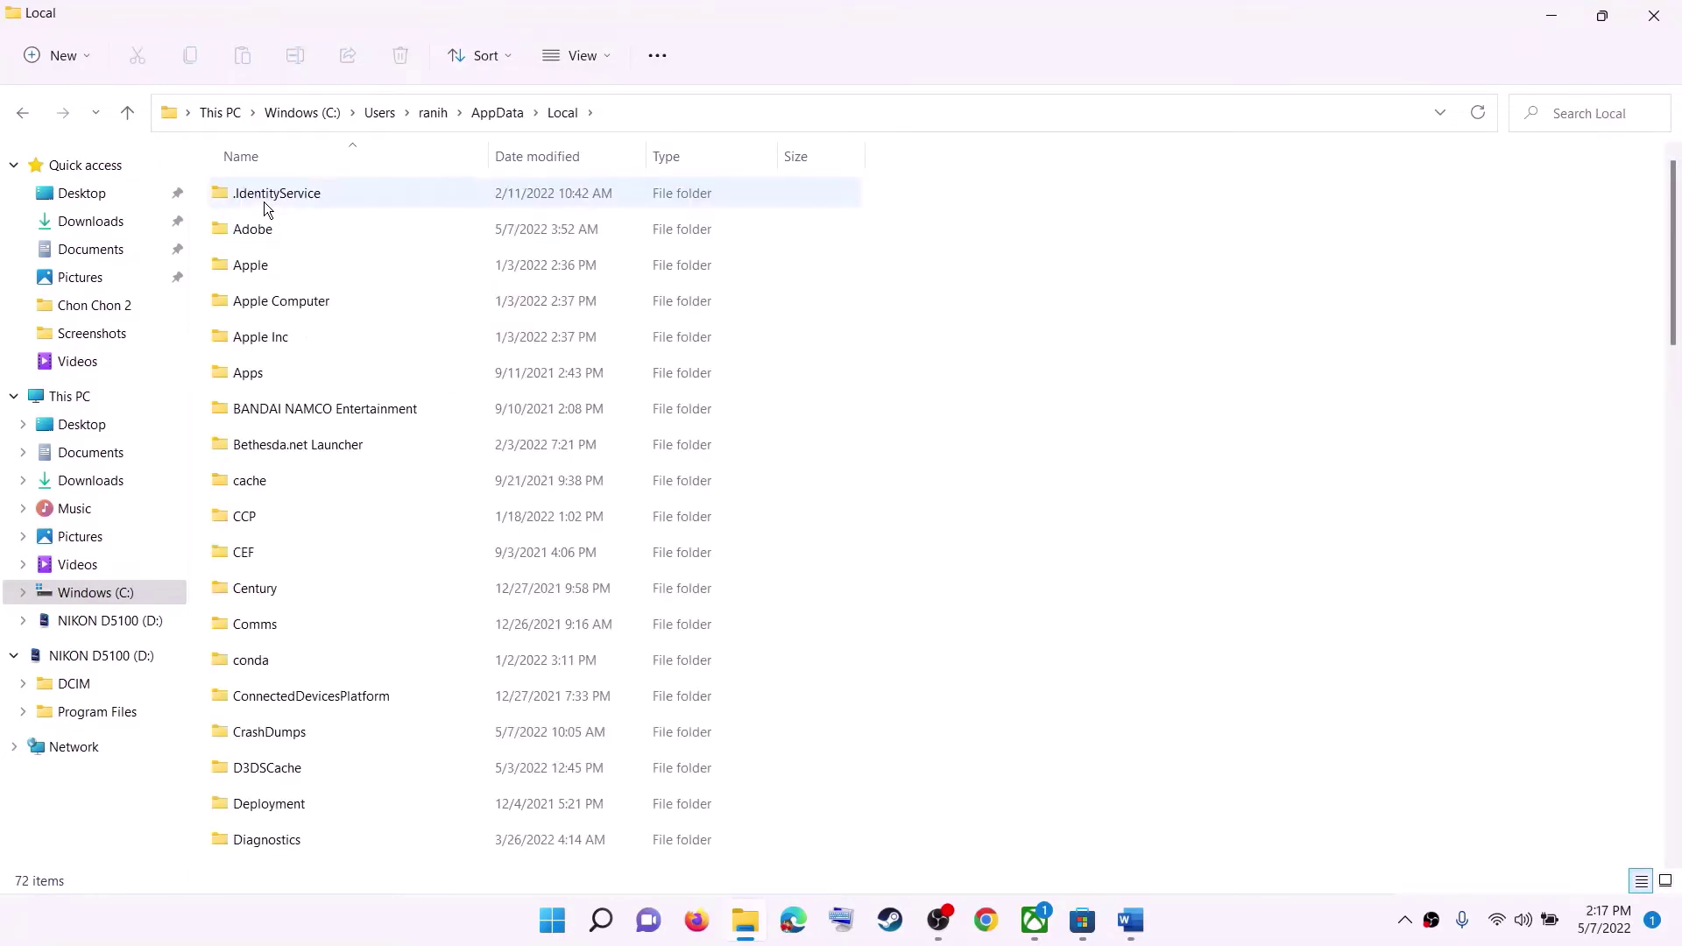
{"action": "left_click", "coordinate": [296, 337]}
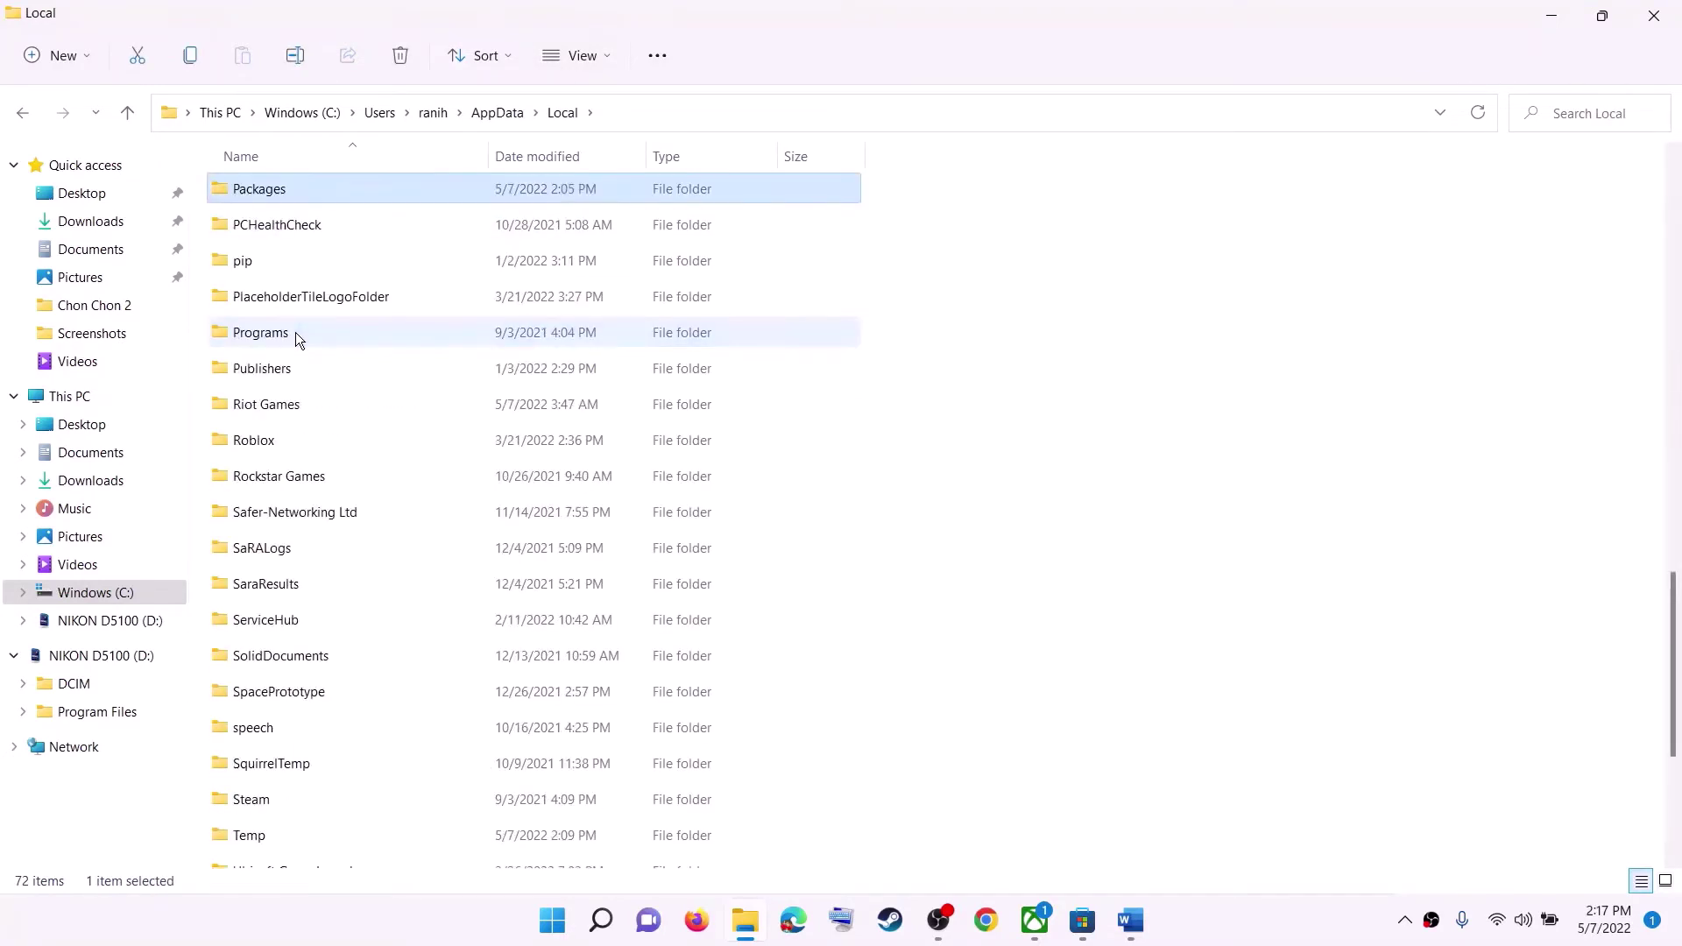
{"action": "double_click", "coordinate": [274, 188]}
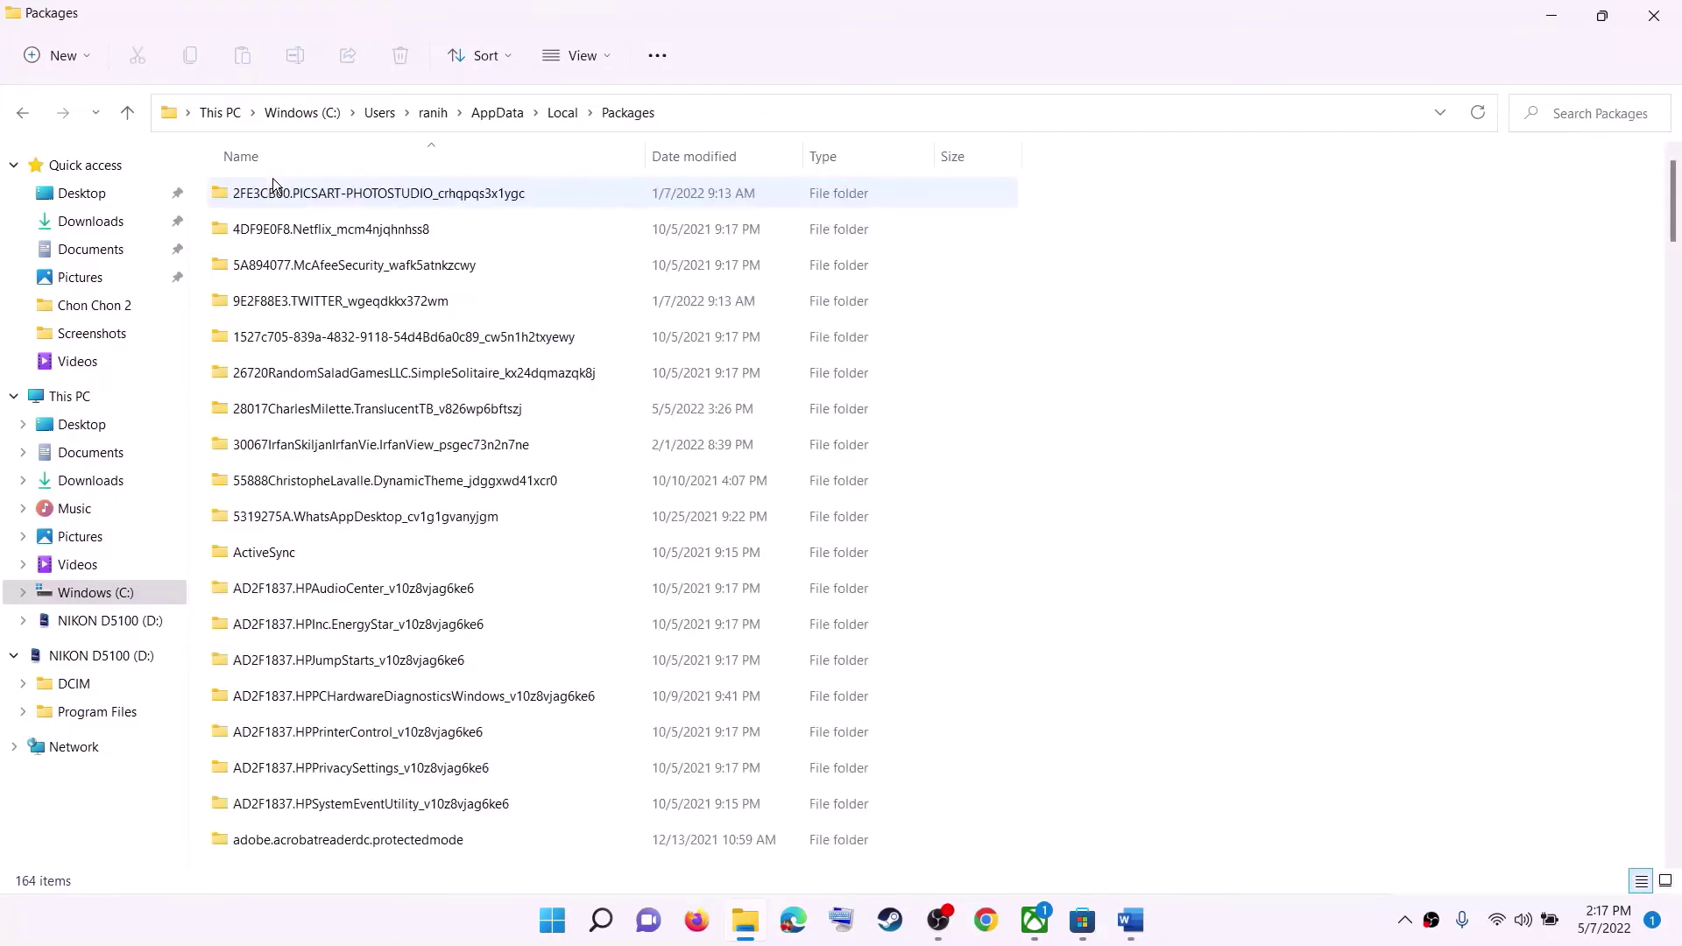
{"action": "scroll", "coordinate": [470, 710], "scroll_direction": "down", "scroll_amount": 15}
{"action": "scroll", "coordinate": [468, 729], "scroll_direction": "down", "scroll_amount": 12}
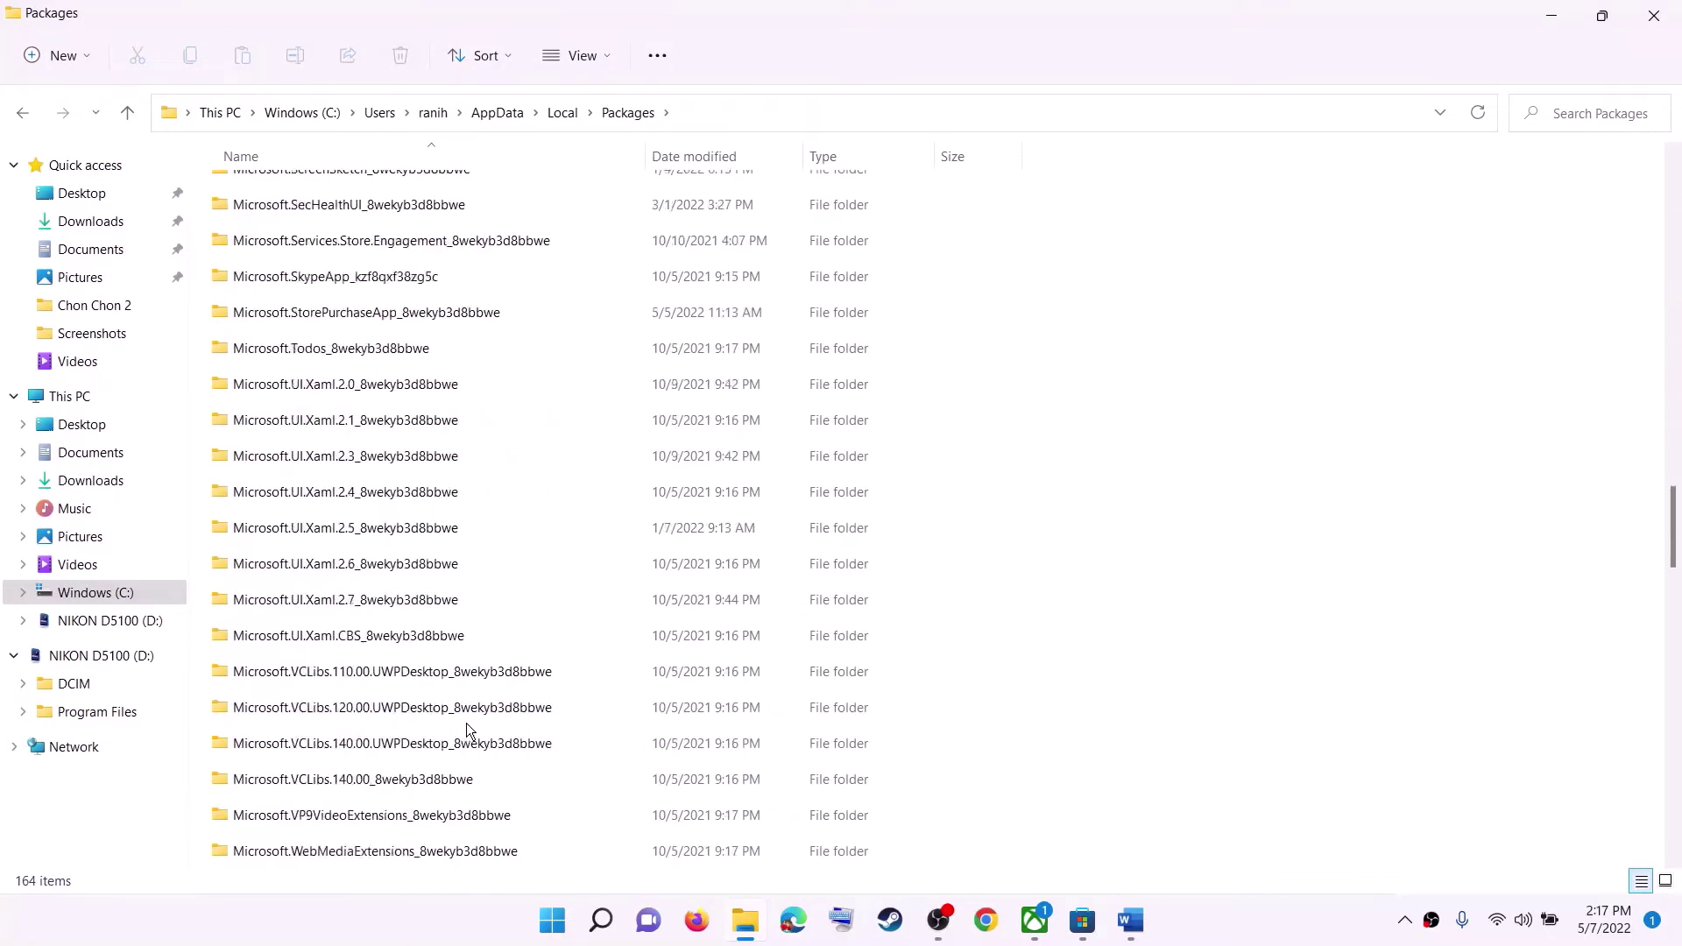
{"action": "left_click", "coordinate": [346, 674]}
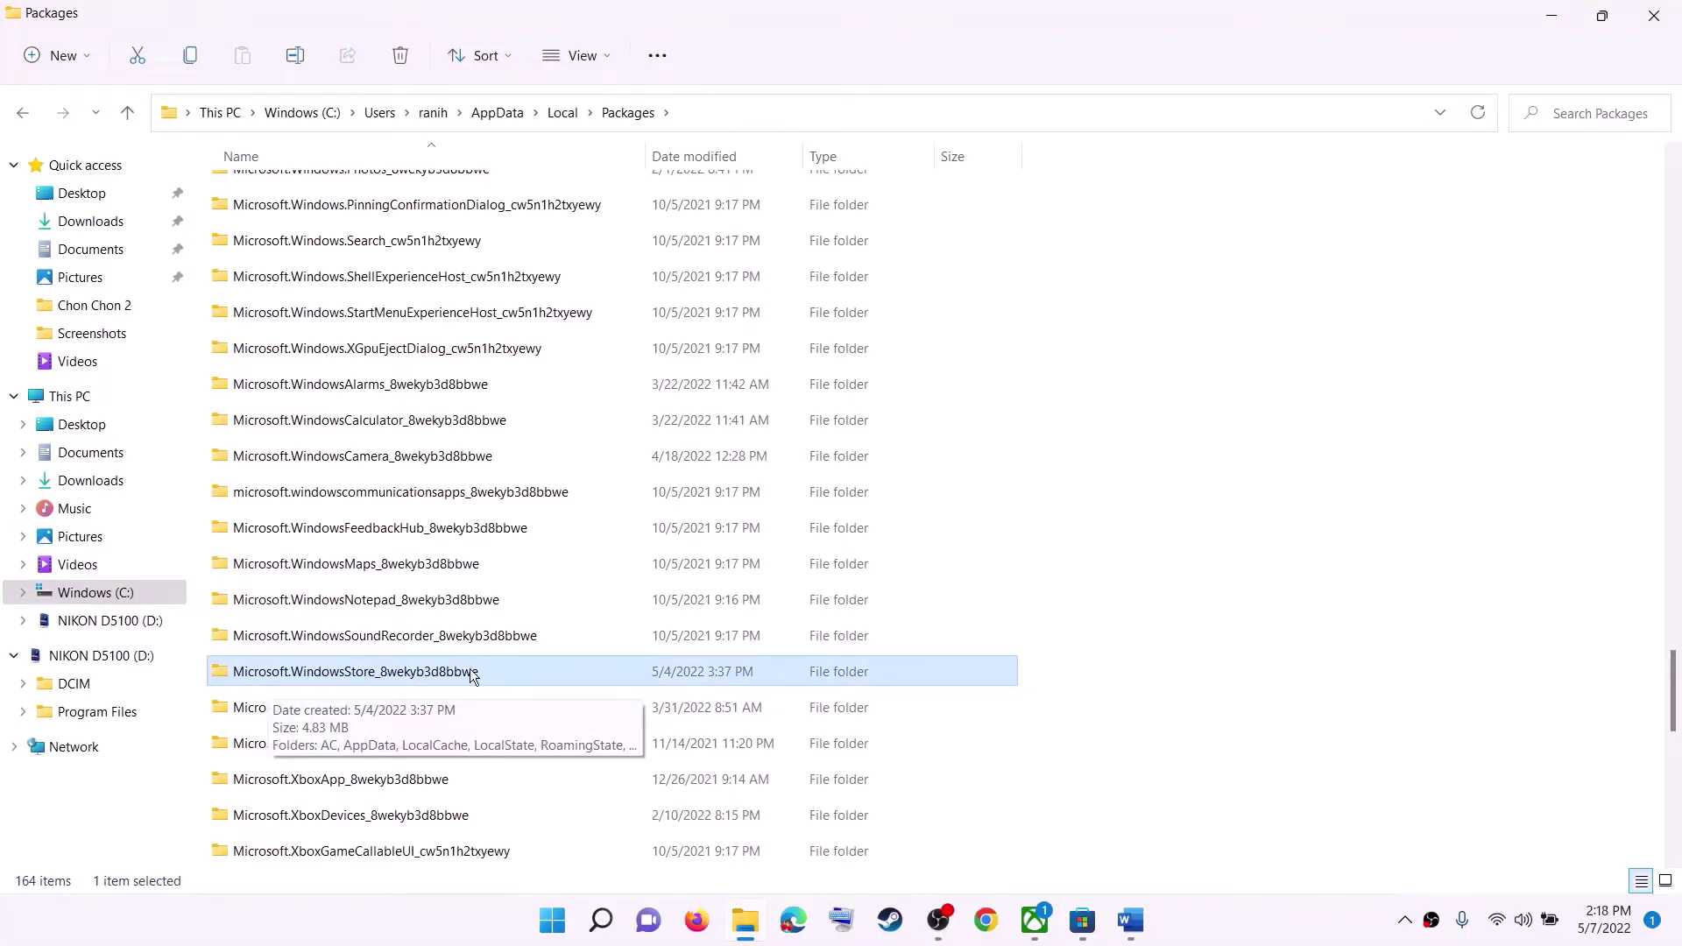
{"action": "double_click", "coordinate": [346, 677]}
Delete the LocalCache folder and close File Explorer.
{"action": "left_click", "coordinate": [248, 272]}
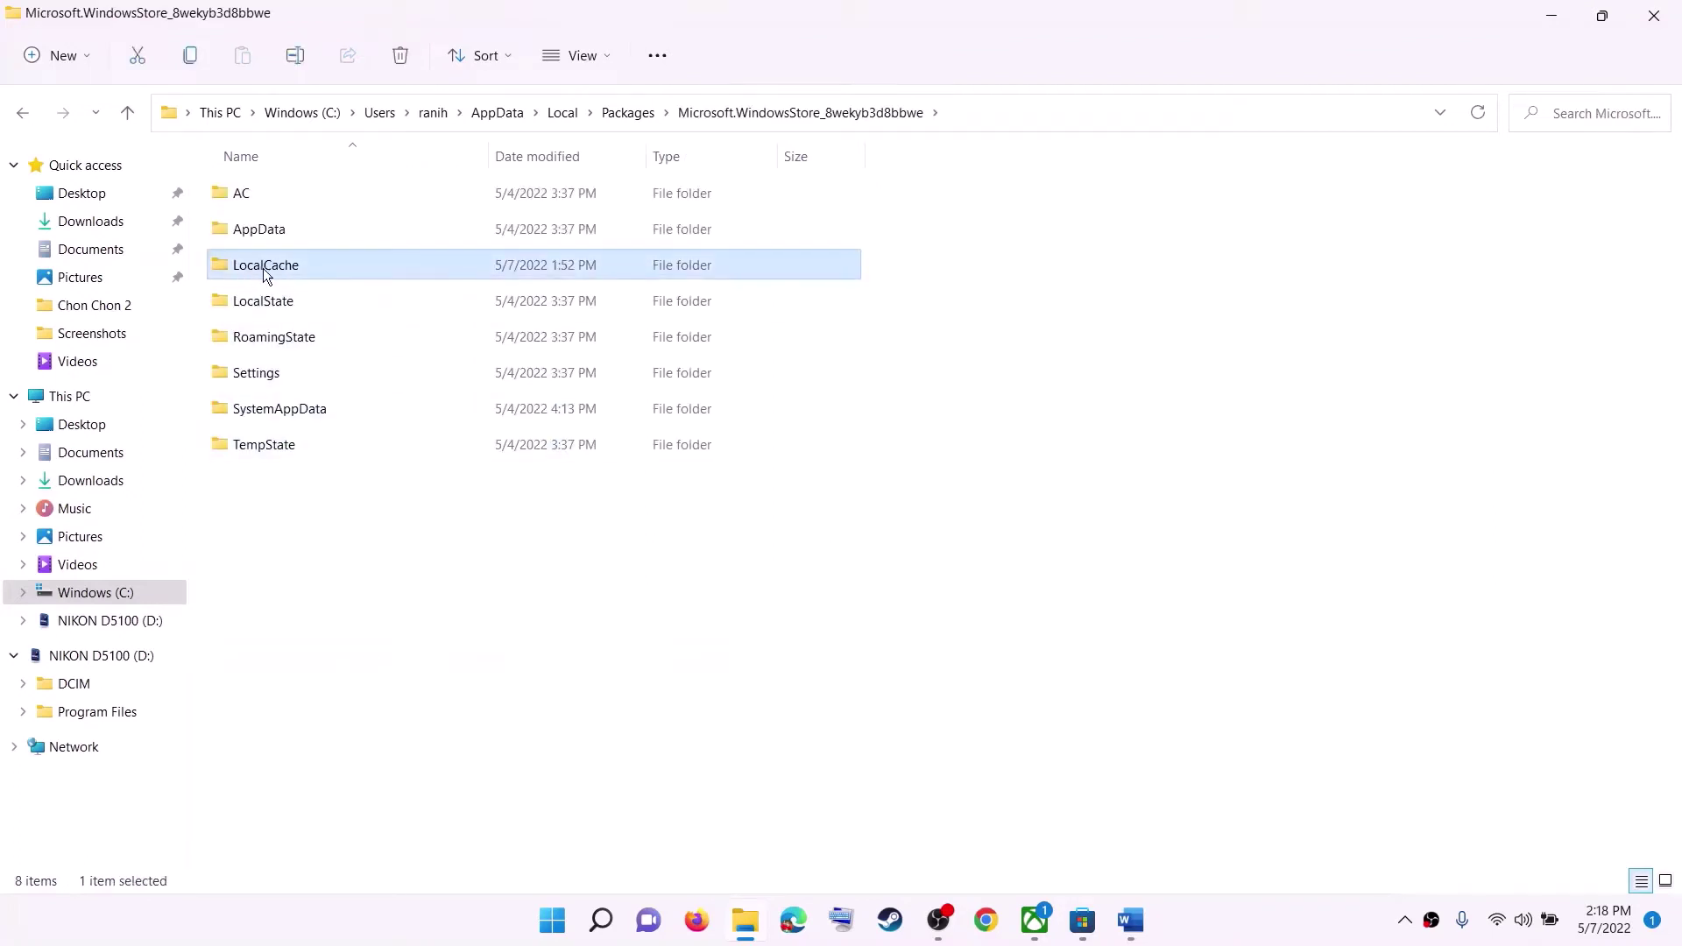
{"action": "right_click", "coordinate": [266, 271]}
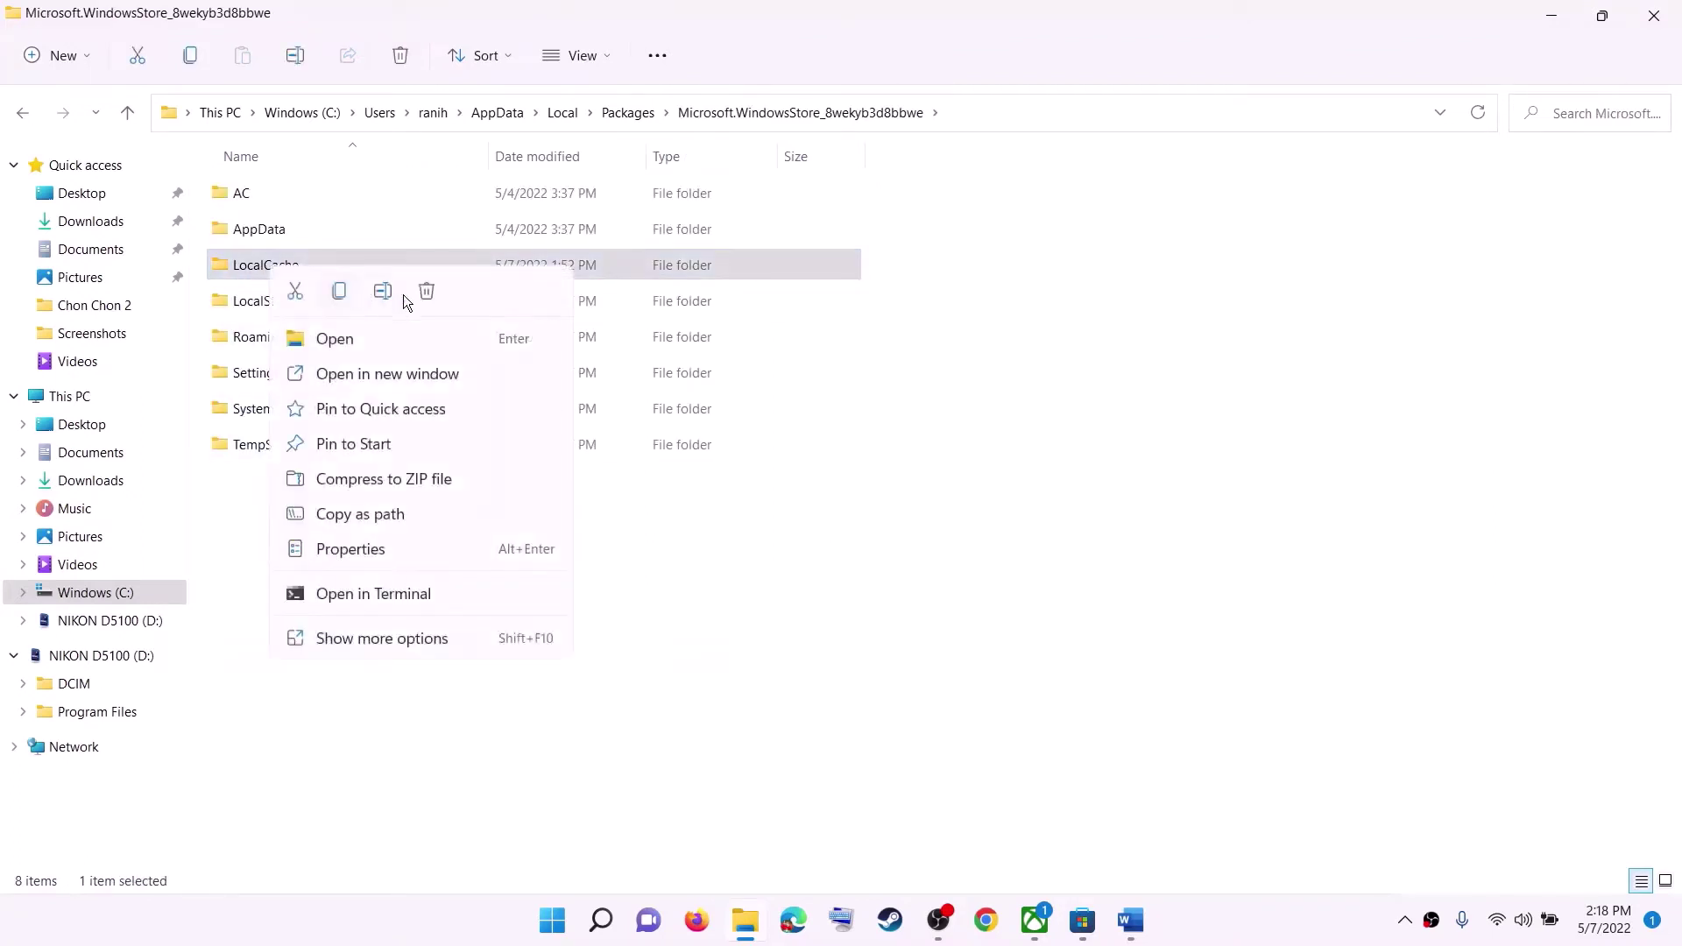
{"action": "left_click", "coordinate": [427, 292]}
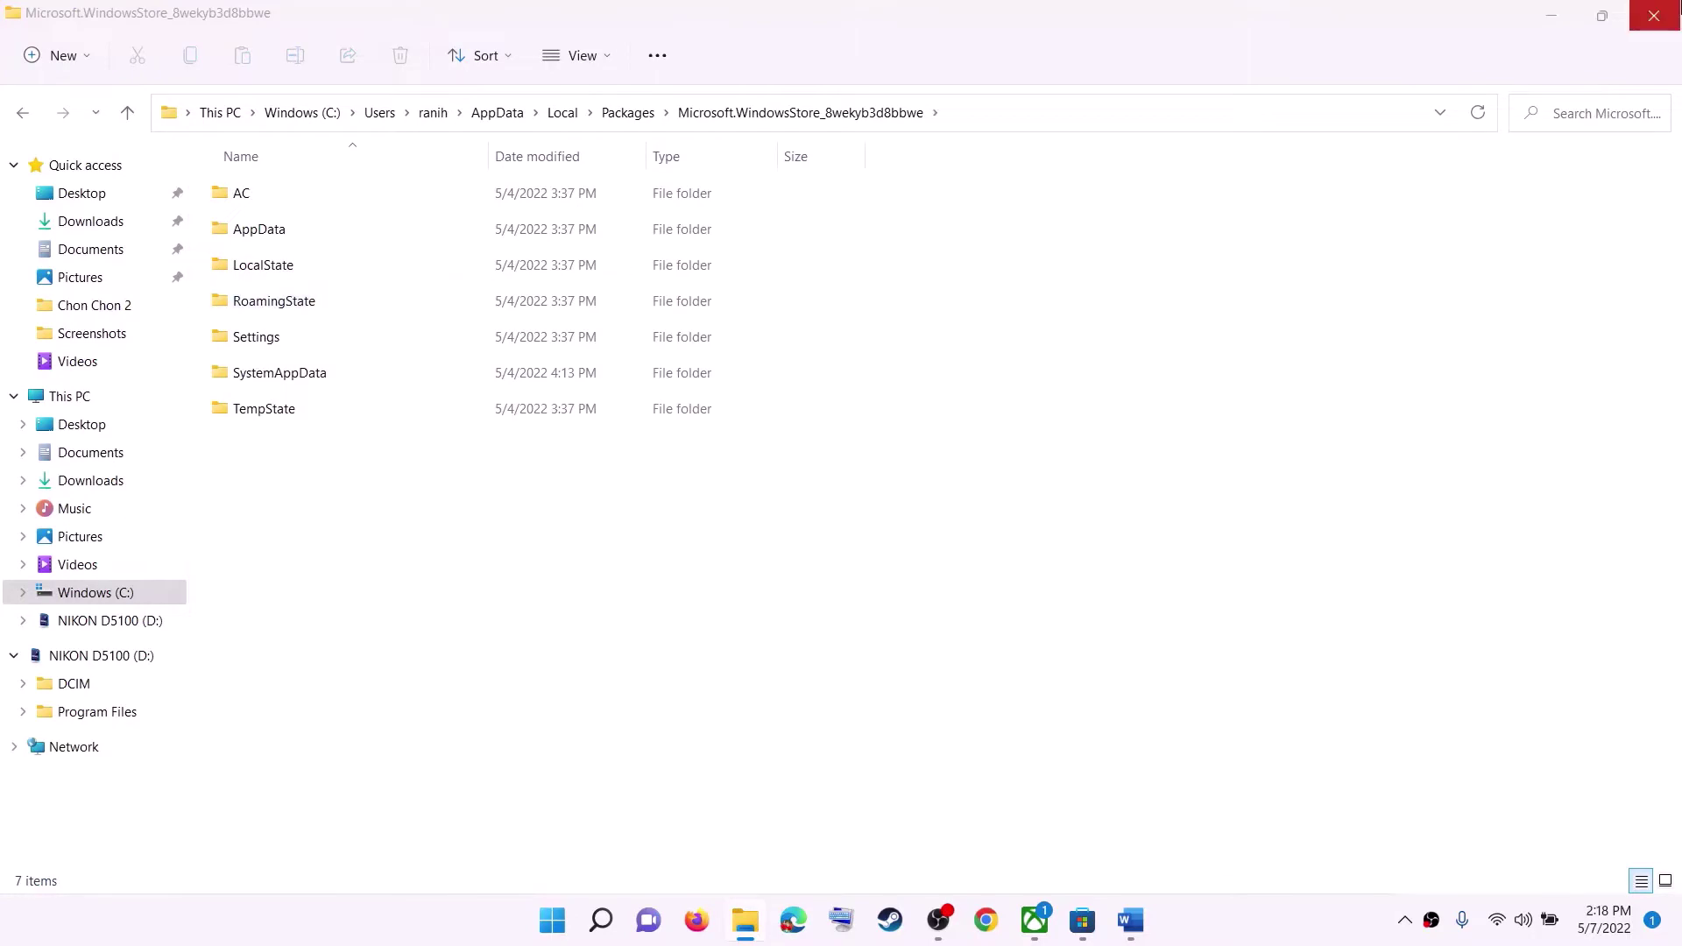
{"action": "left_click", "coordinate": [1655, 17]}
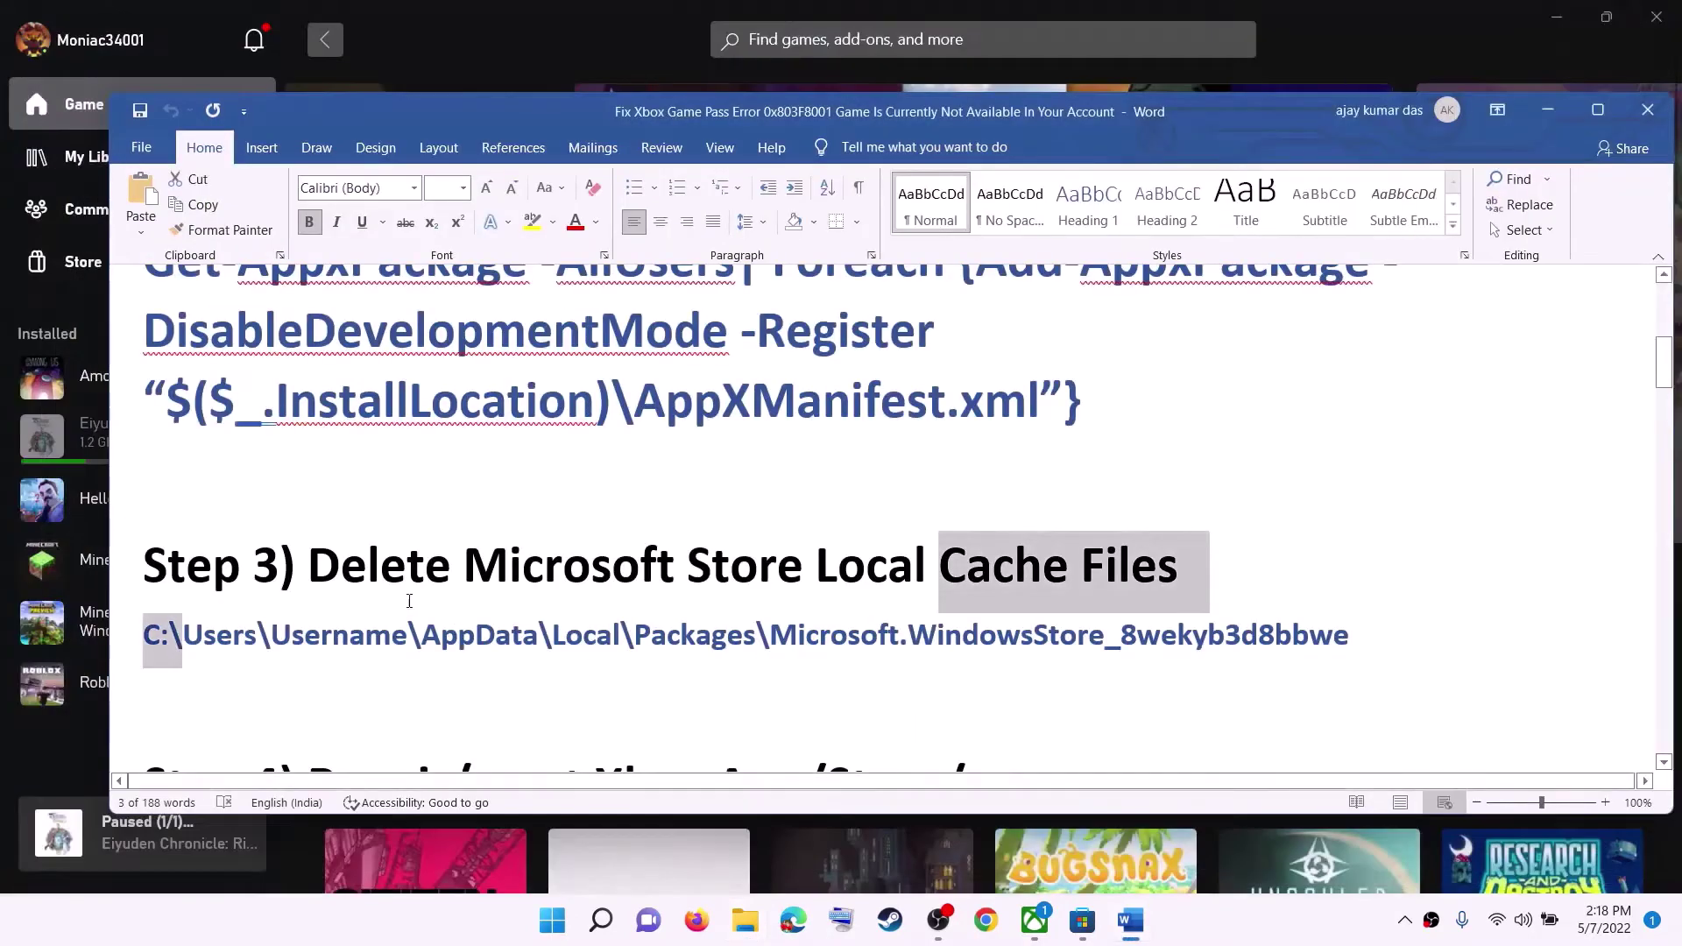
Read the Step 4 Repair/reset Xbox and Store heading in the Word guide.
{"action": "left_click", "coordinate": [411, 603]}
{"action": "scroll", "coordinate": [438, 595], "scroll_direction": "down", "scroll_amount": 3}
{"action": "left_click_drag", "start_coordinate": [328, 643], "coordinate": [728, 640]}
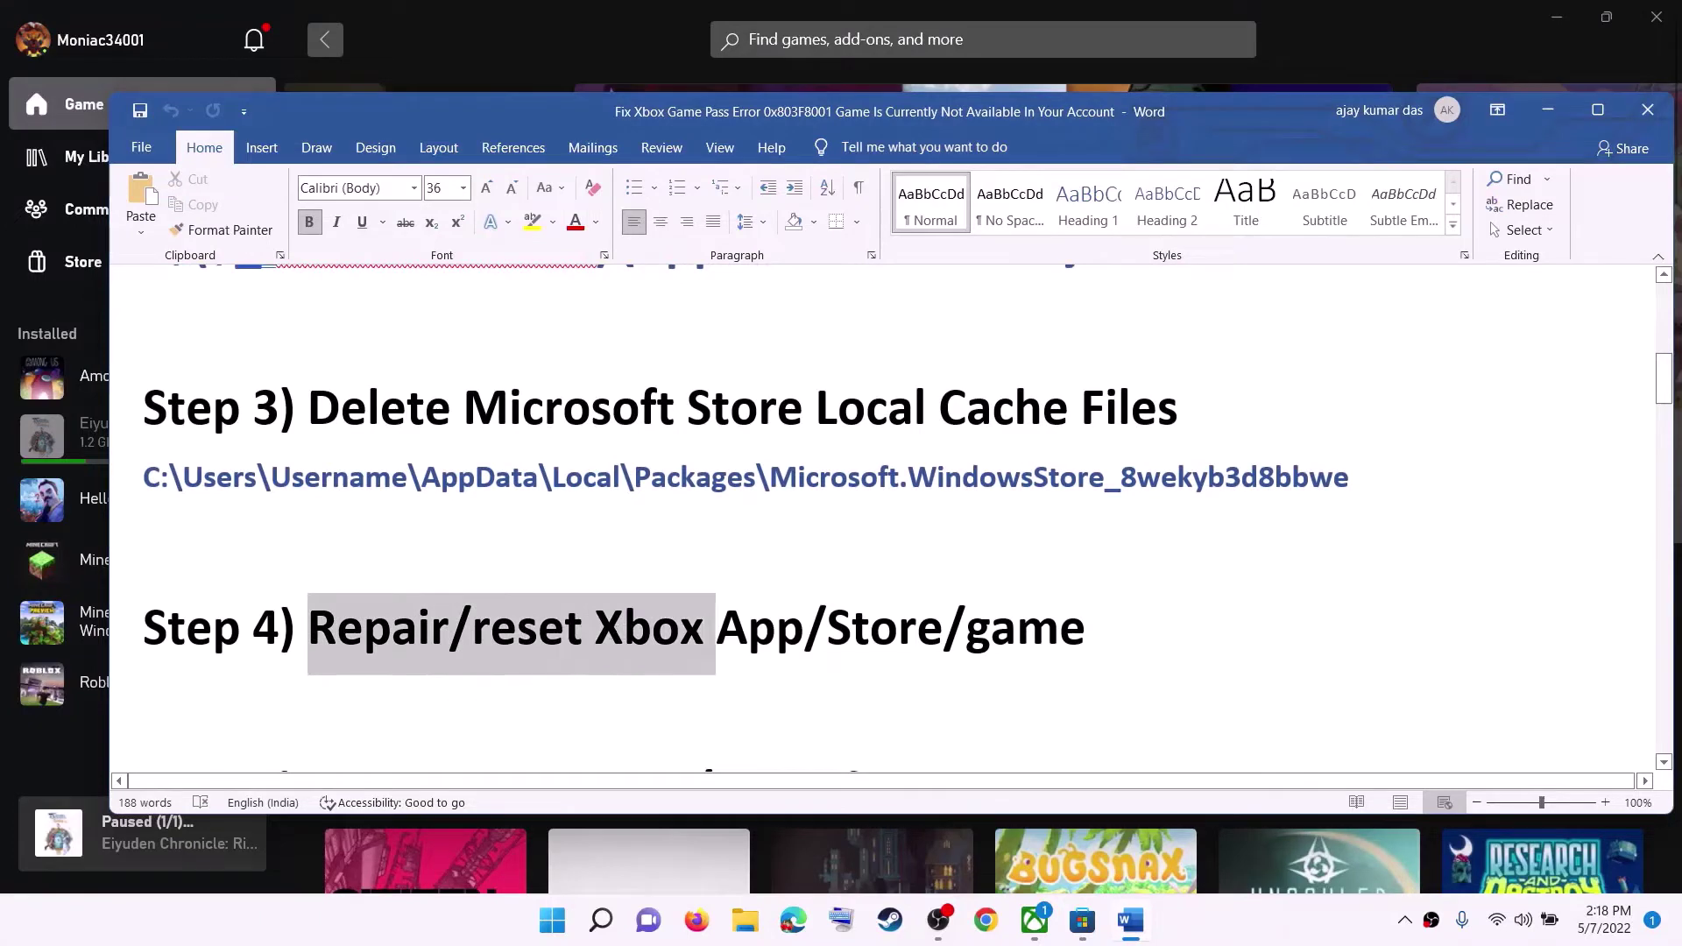
{"action": "left_click", "coordinate": [745, 641]}
{"action": "left_click_drag", "start_coordinate": [837, 629], "coordinate": [1122, 613]}
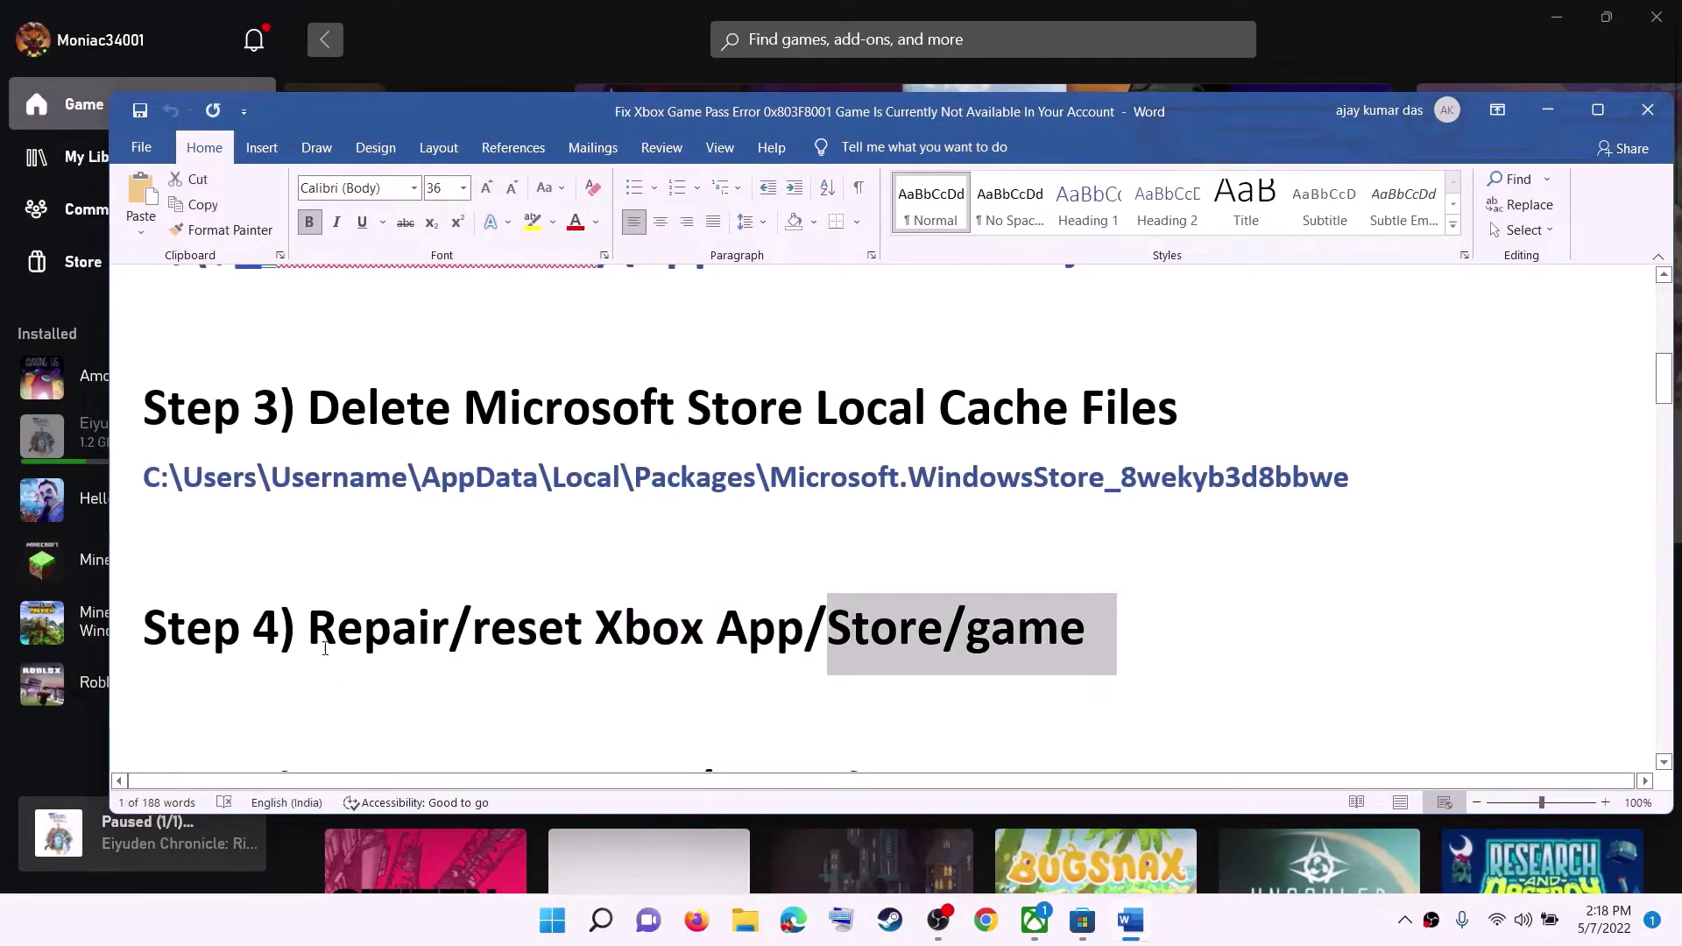
{"action": "left_click", "coordinate": [331, 657]}
Search 'store' in Start and open the Microsoft Store App settings.
{"action": "left_click", "coordinate": [555, 927]}
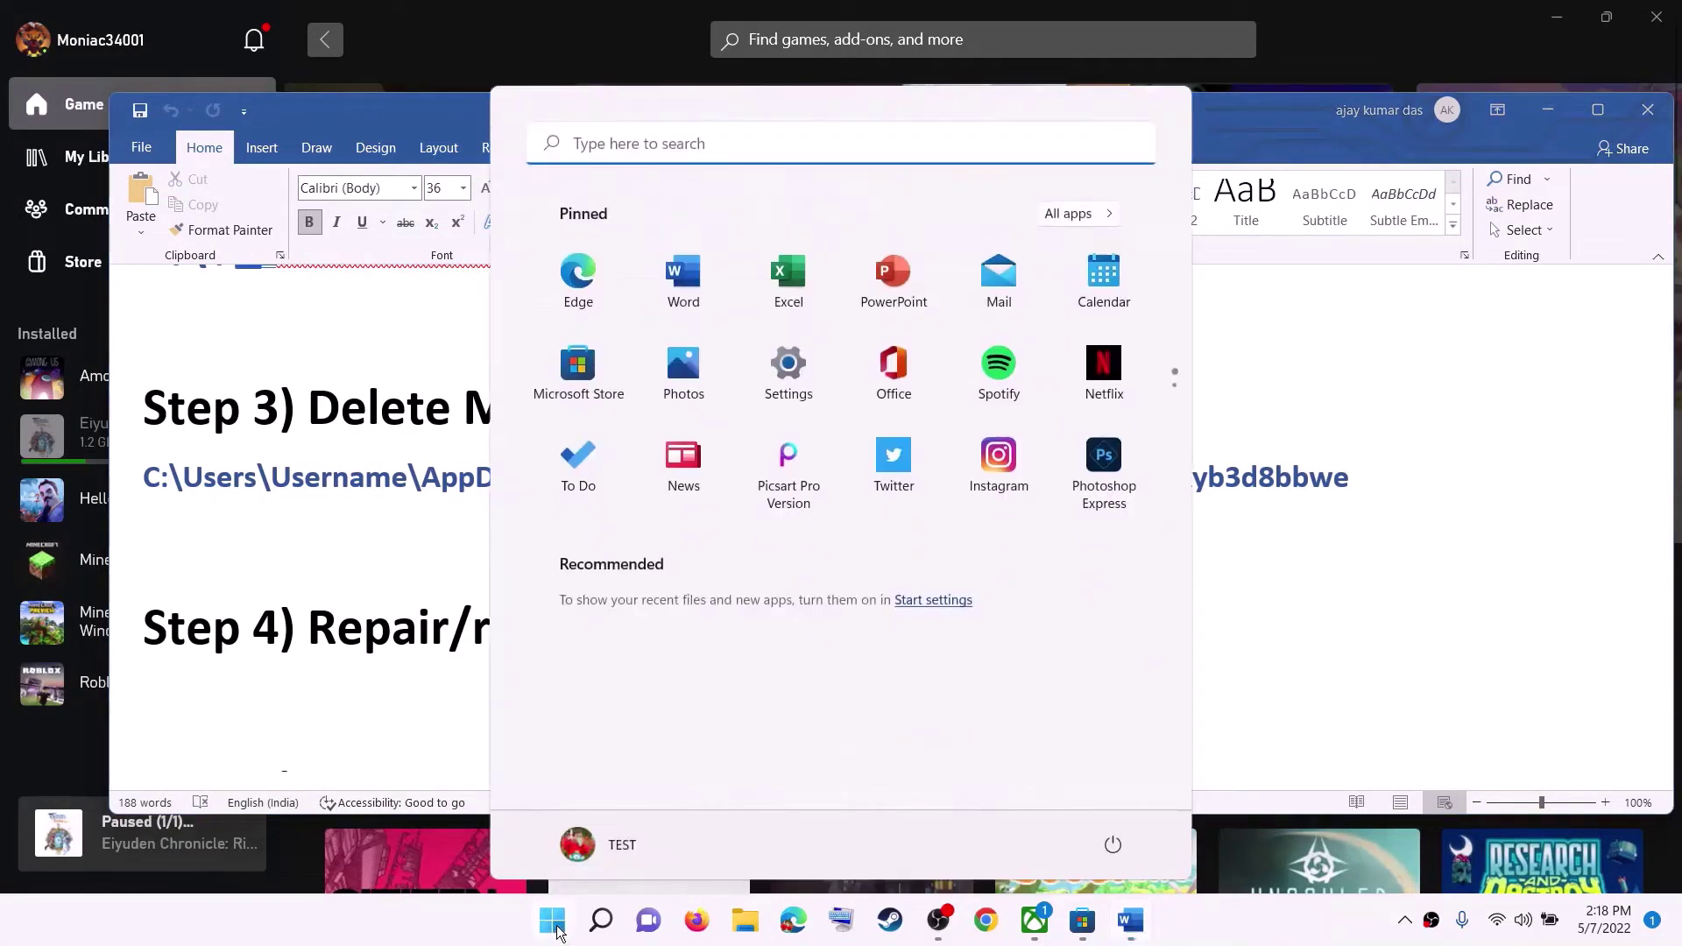
{"action": "left_click", "coordinate": [555, 927]}
{"action": "left_click", "coordinate": [556, 927]}
{"action": "type", "text": "st"}
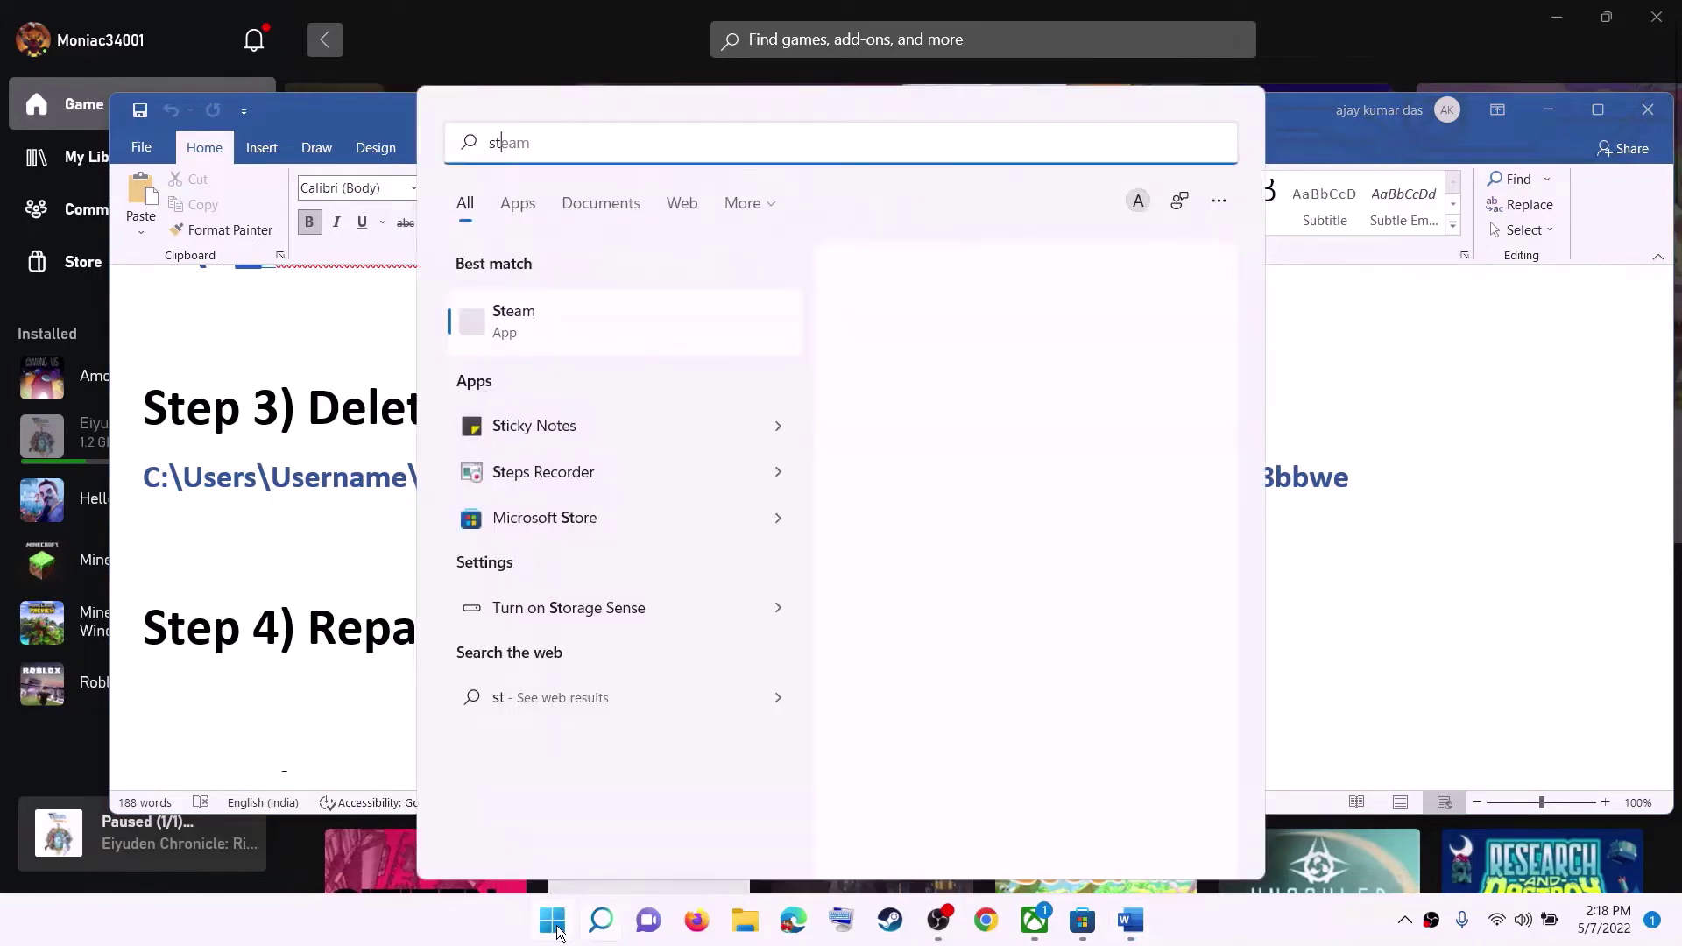
{"action": "type", "text": "ore"}
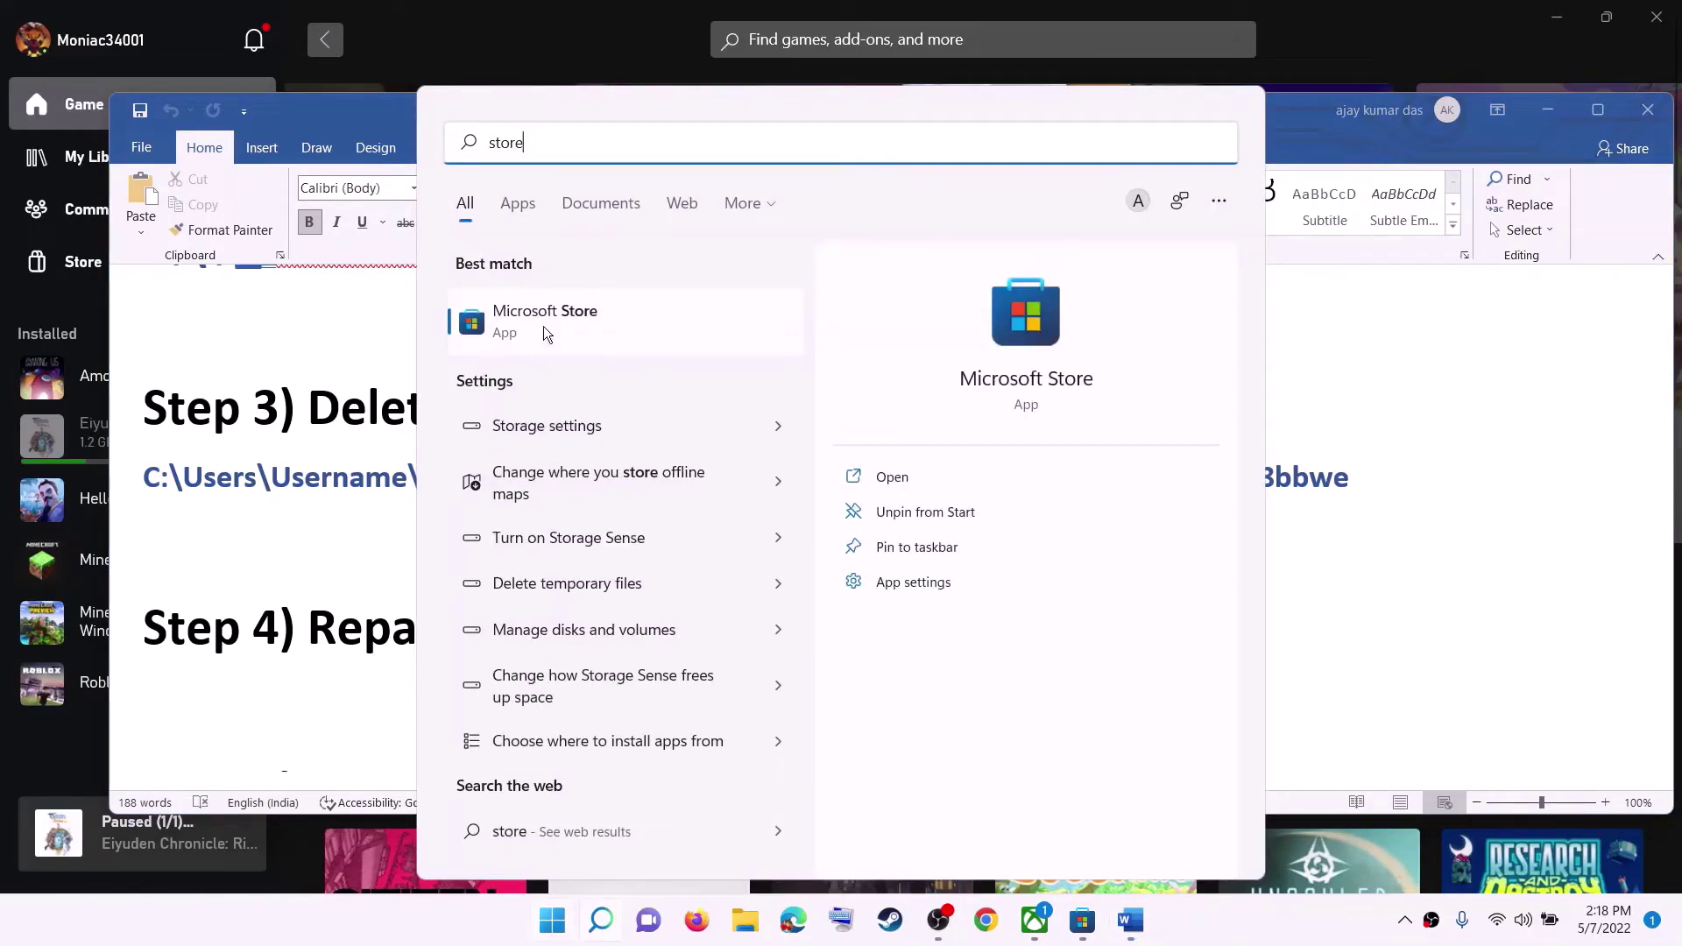
{"action": "right_click", "coordinate": [569, 342]}
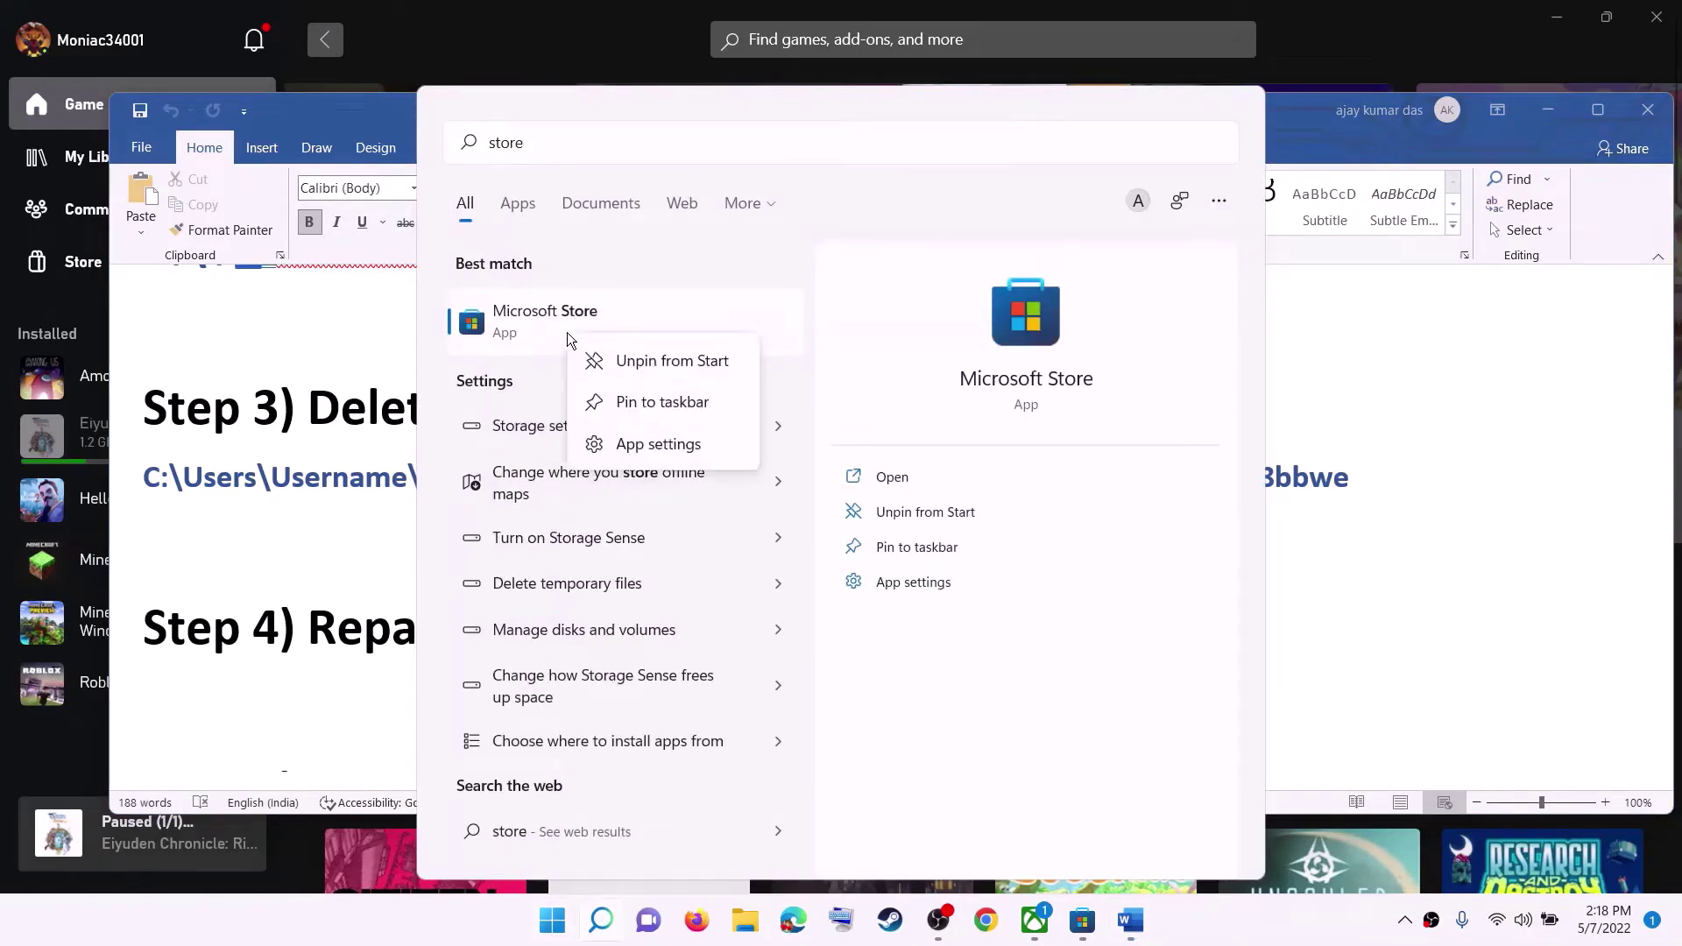
{"action": "left_click", "coordinate": [637, 443]}
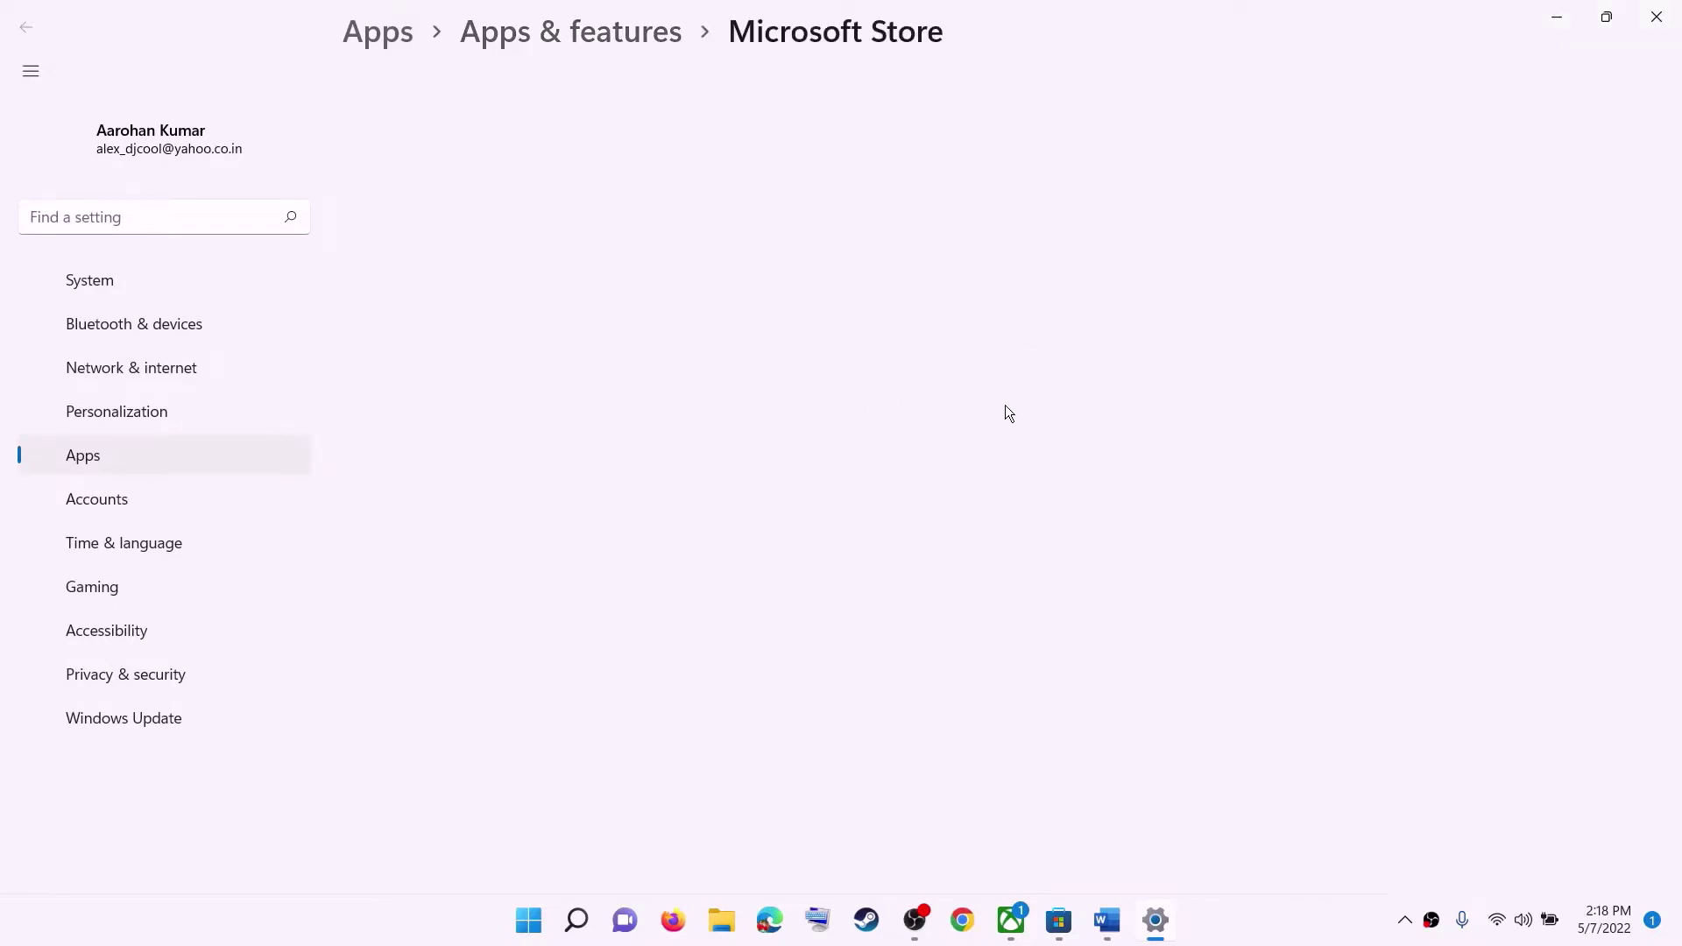
Repair the Microsoft Store app, then reset it and confirm deleting its data.
{"action": "scroll", "coordinate": [543, 576], "scroll_direction": "down", "scroll_amount": 10}
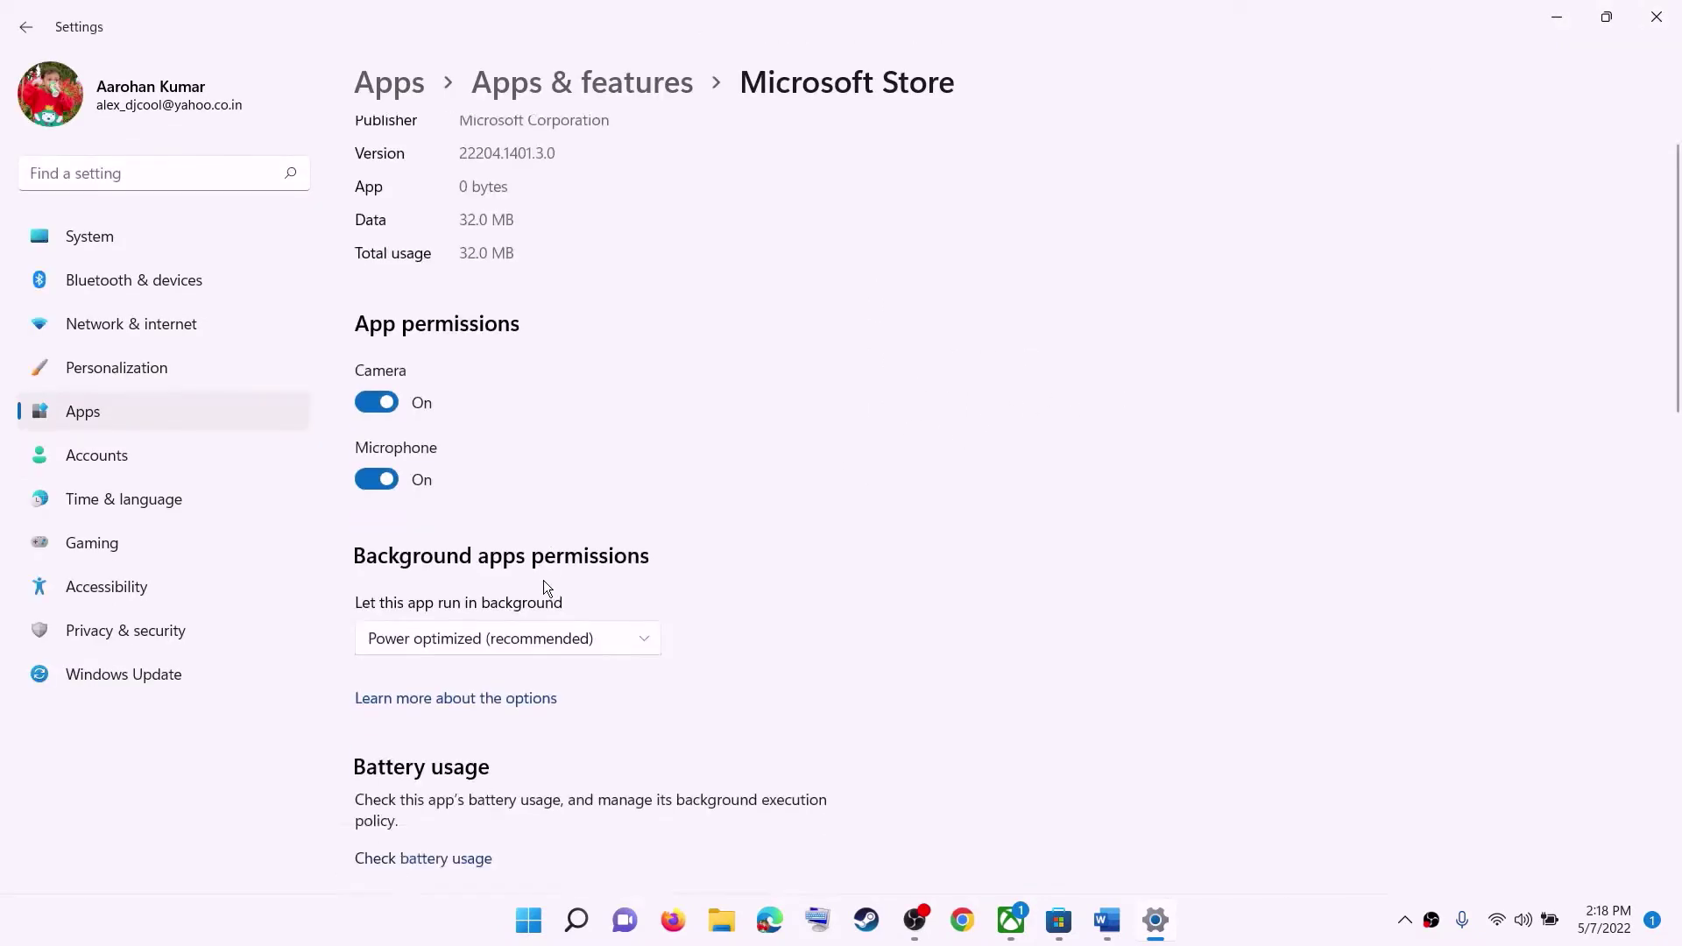
{"action": "scroll", "coordinate": [519, 571], "scroll_direction": "down", "scroll_amount": 3}
{"action": "left_click", "coordinate": [445, 517]}
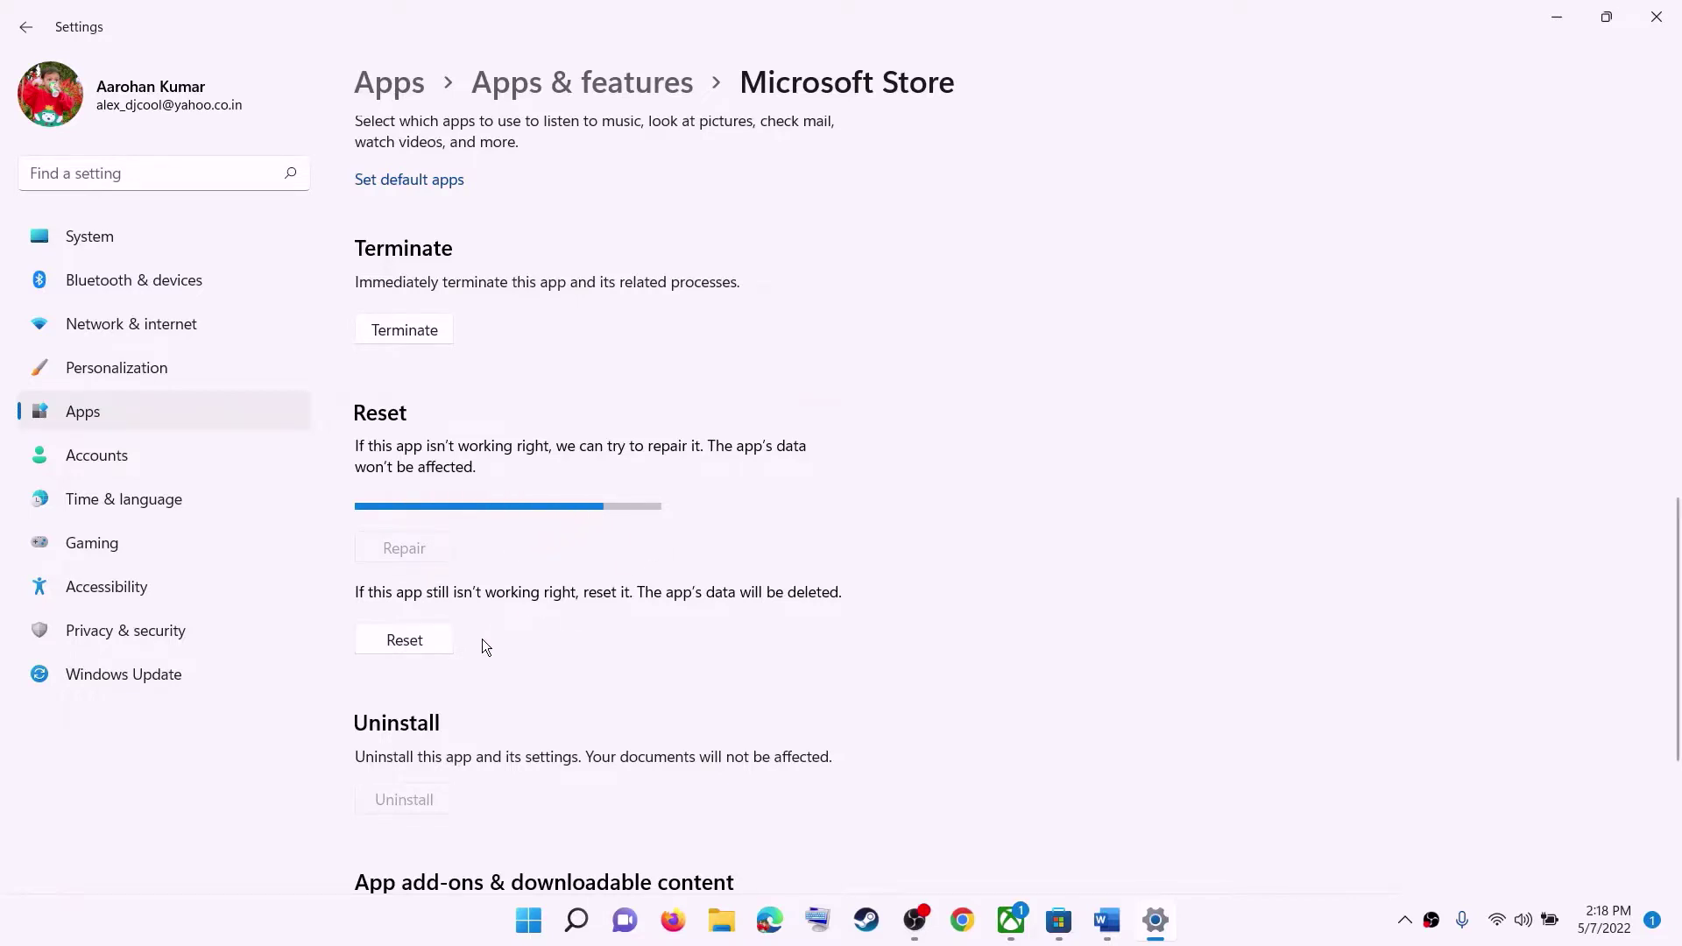
{"action": "left_click", "coordinate": [417, 644]}
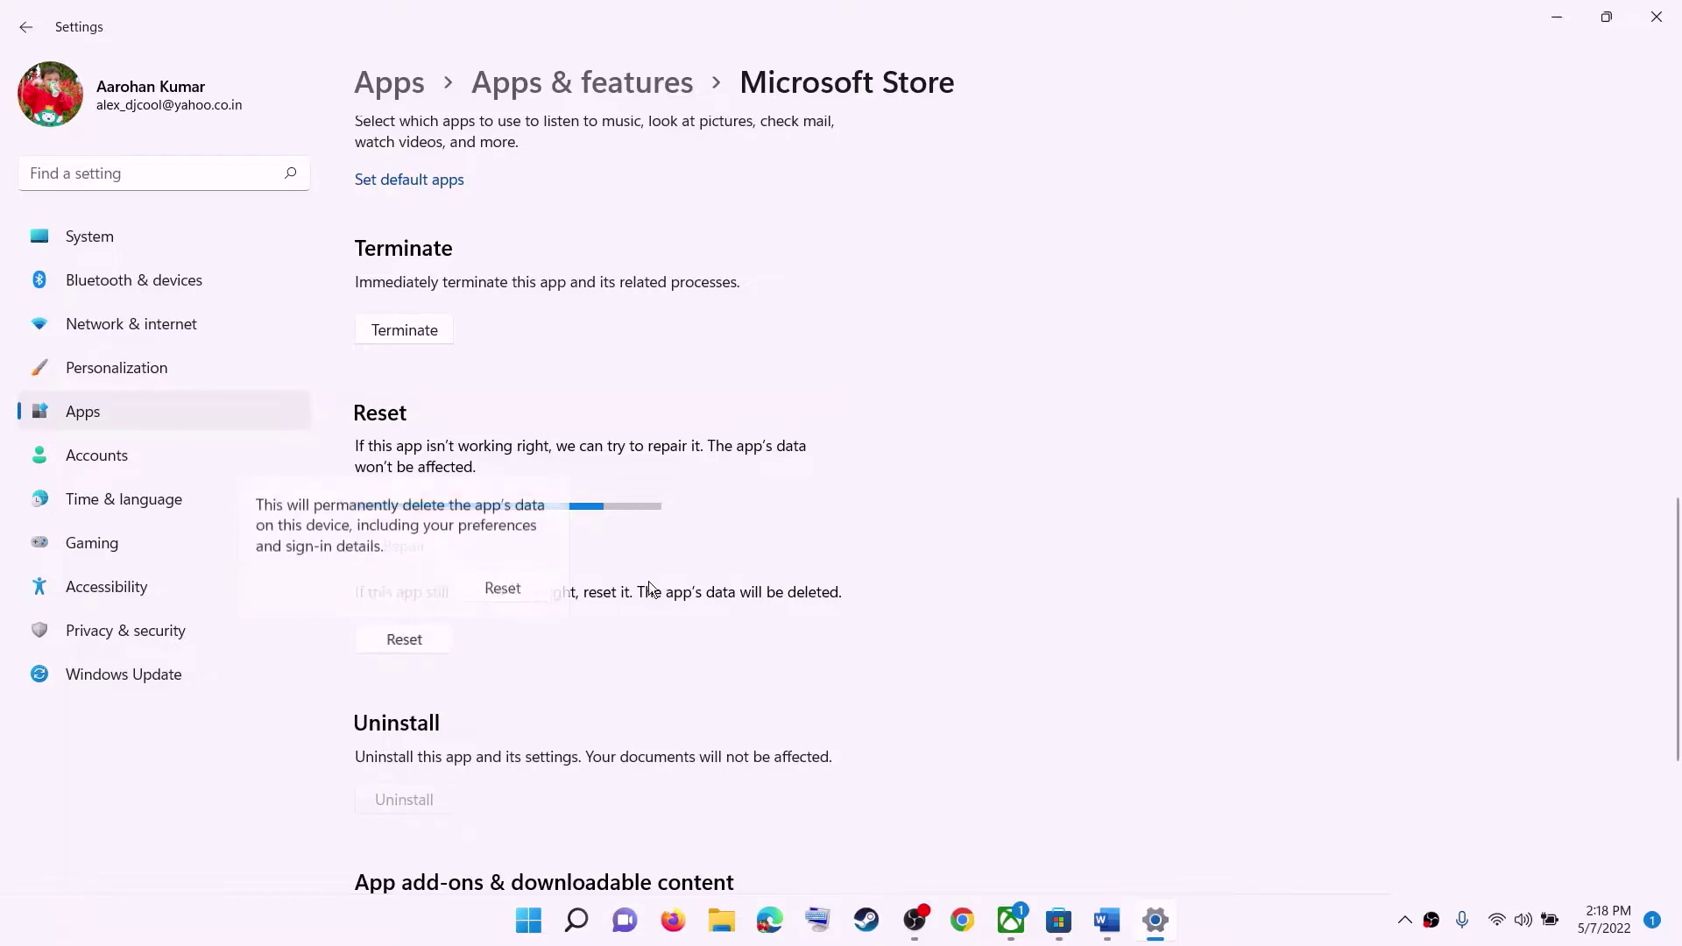
{"action": "left_click", "coordinate": [528, 585]}
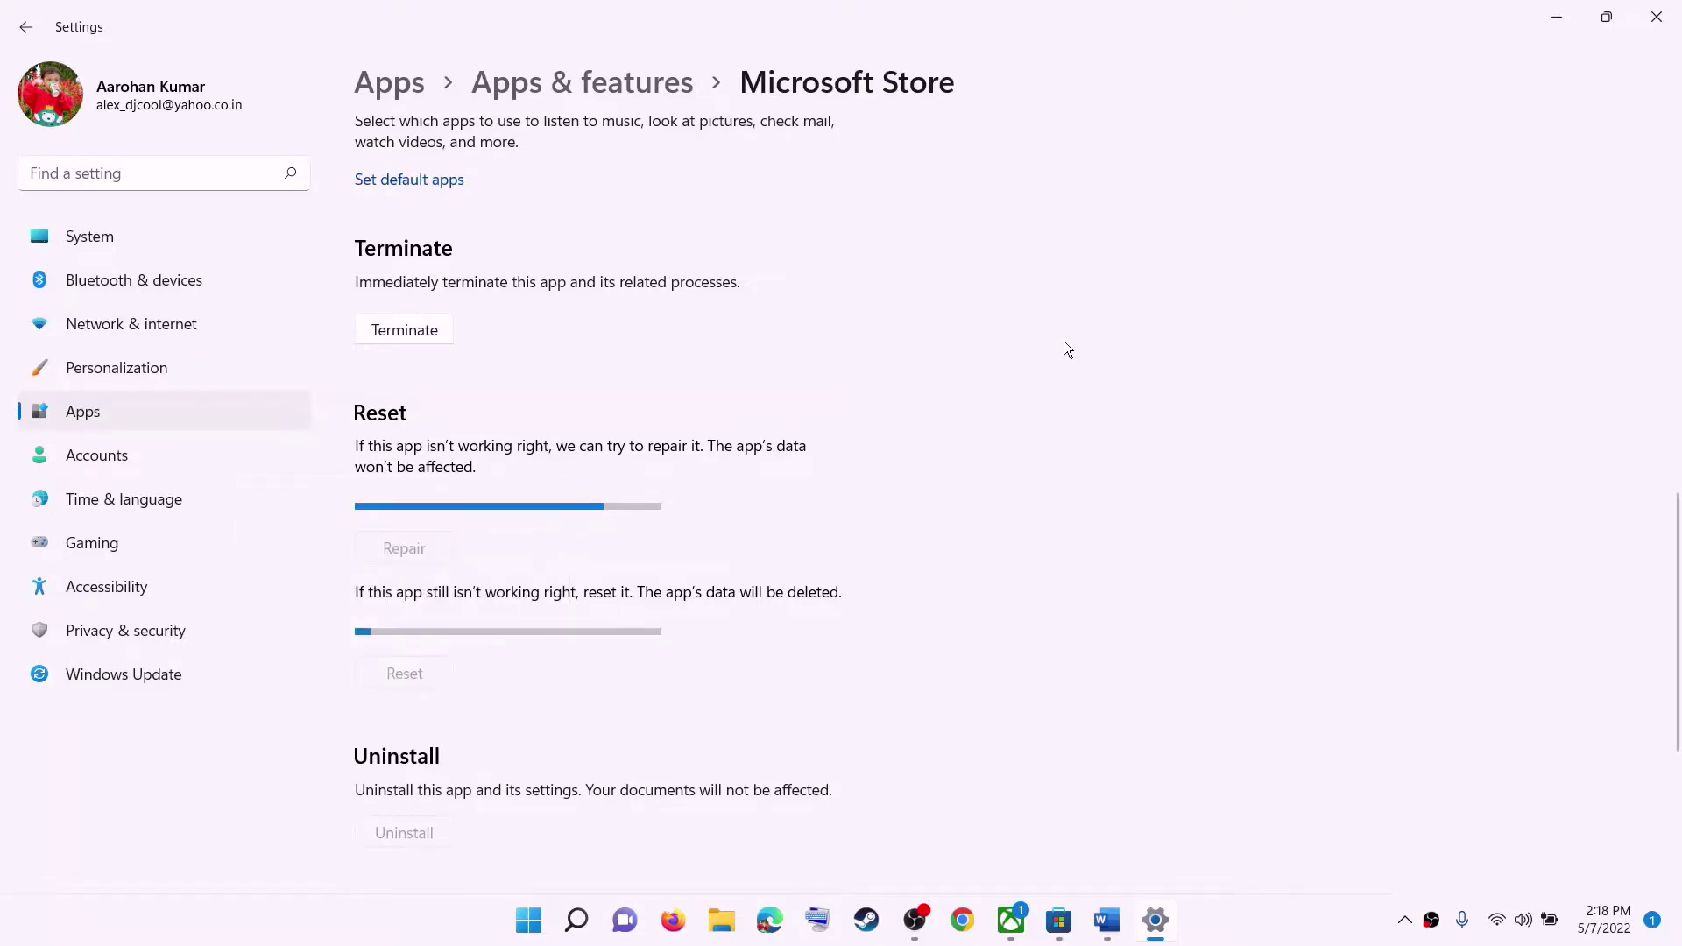
Minimize Settings and the Store window, then highlight 'reset Xbox App' in the Step 4 heading.
{"action": "left_click", "coordinate": [1542, 18]}
{"action": "scroll", "coordinate": [491, 569], "scroll_direction": "down", "scroll_amount": 1}
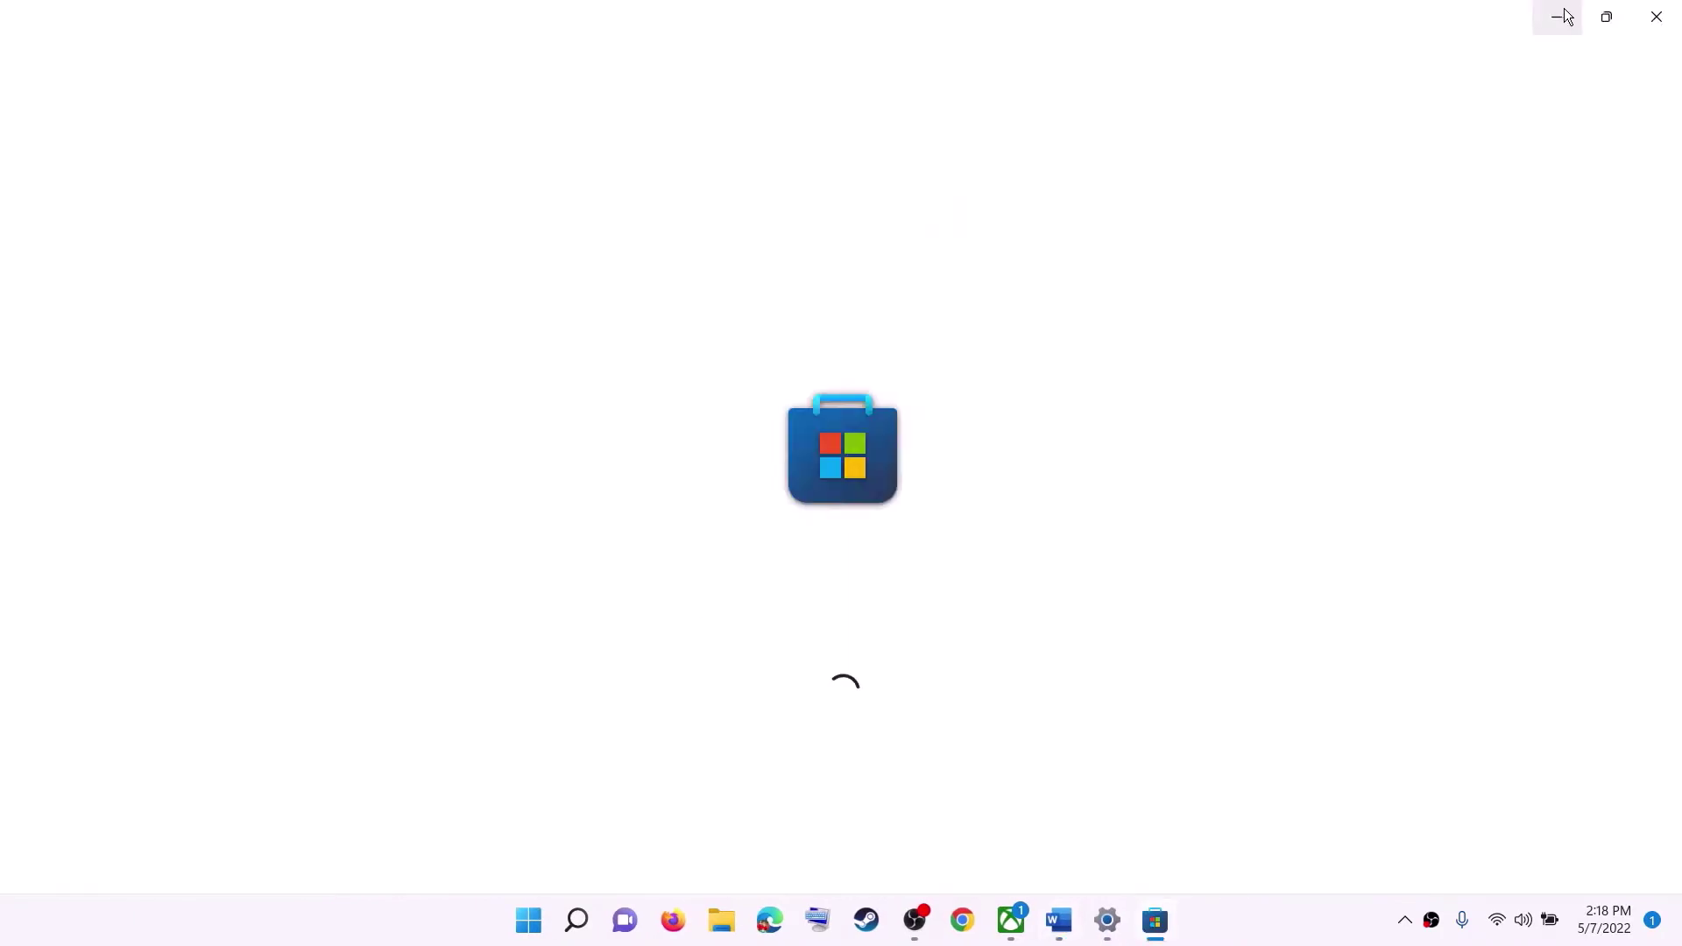
{"action": "left_click", "coordinate": [1557, 17]}
{"action": "left_click_drag", "start_coordinate": [473, 525], "coordinate": [804, 526]}
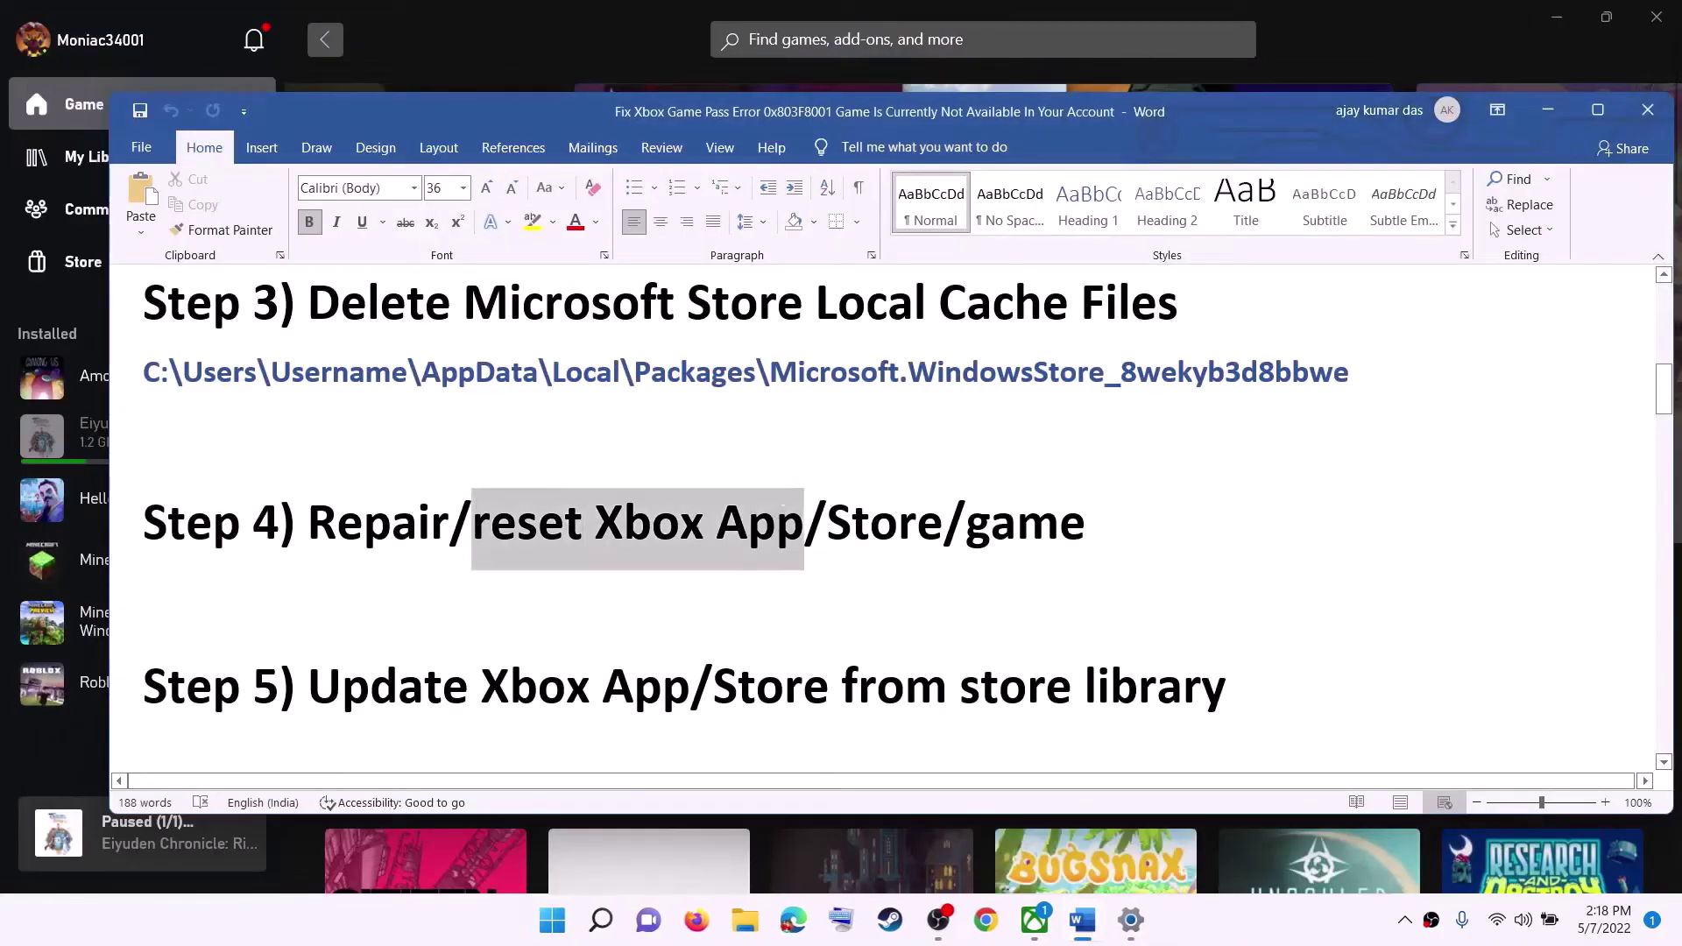
Search Start for 'xbox' and open the Xbox app's App settings page.
{"action": "left_click", "coordinate": [553, 921]}
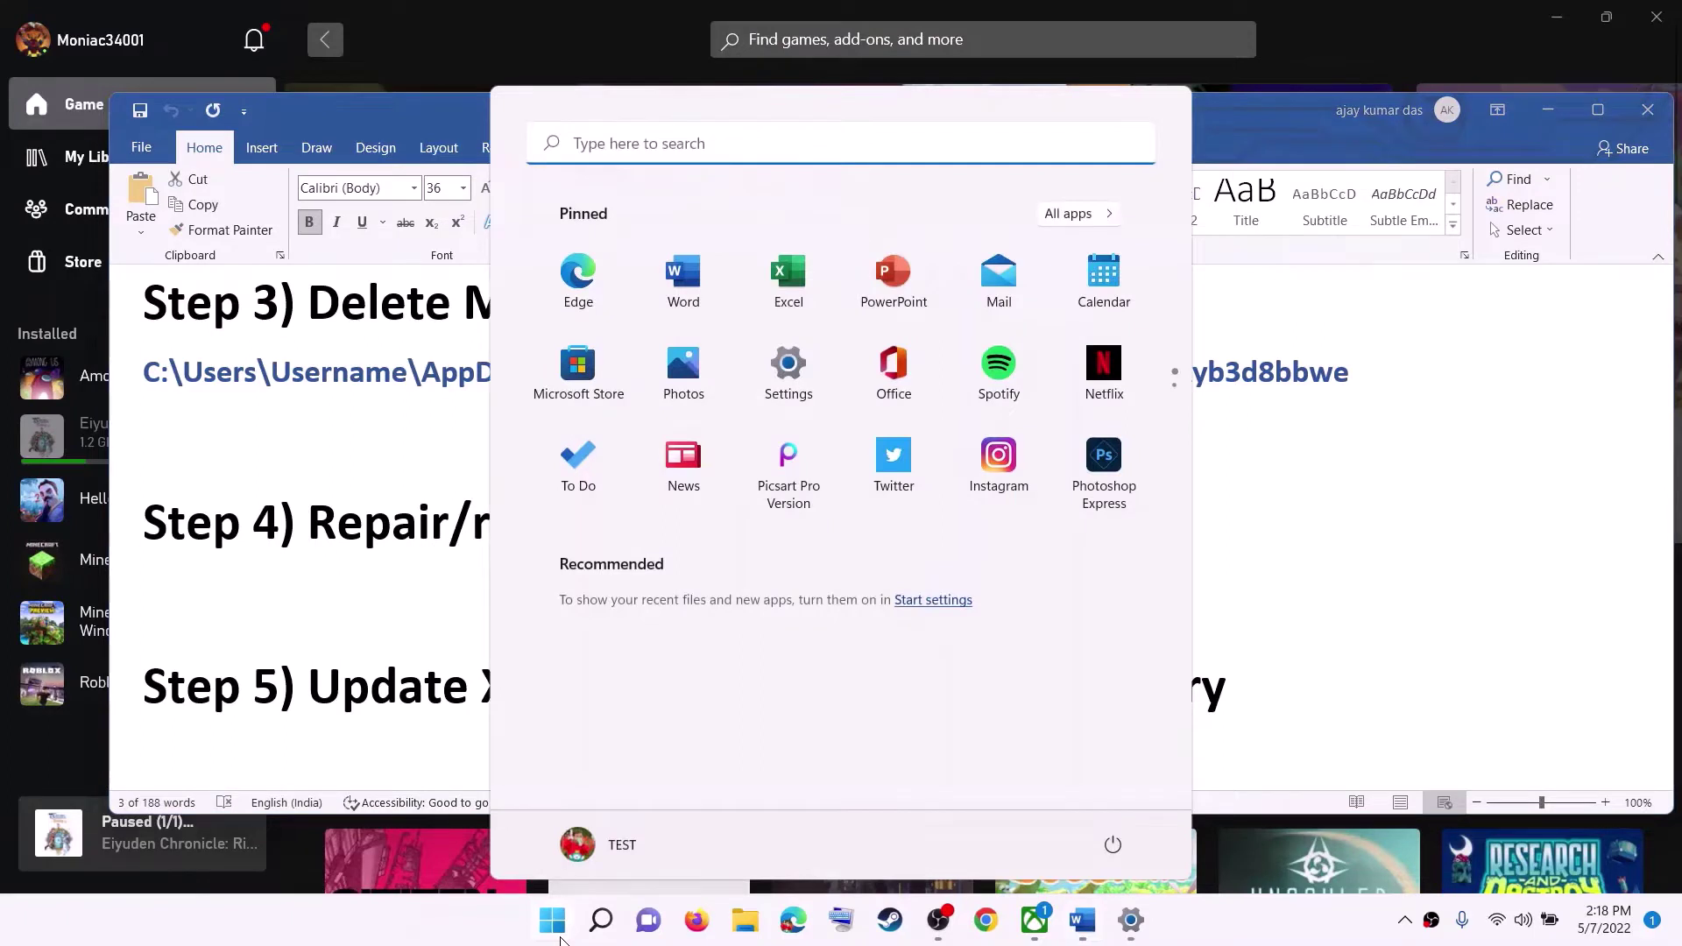
{"action": "type", "text": "xbox"}
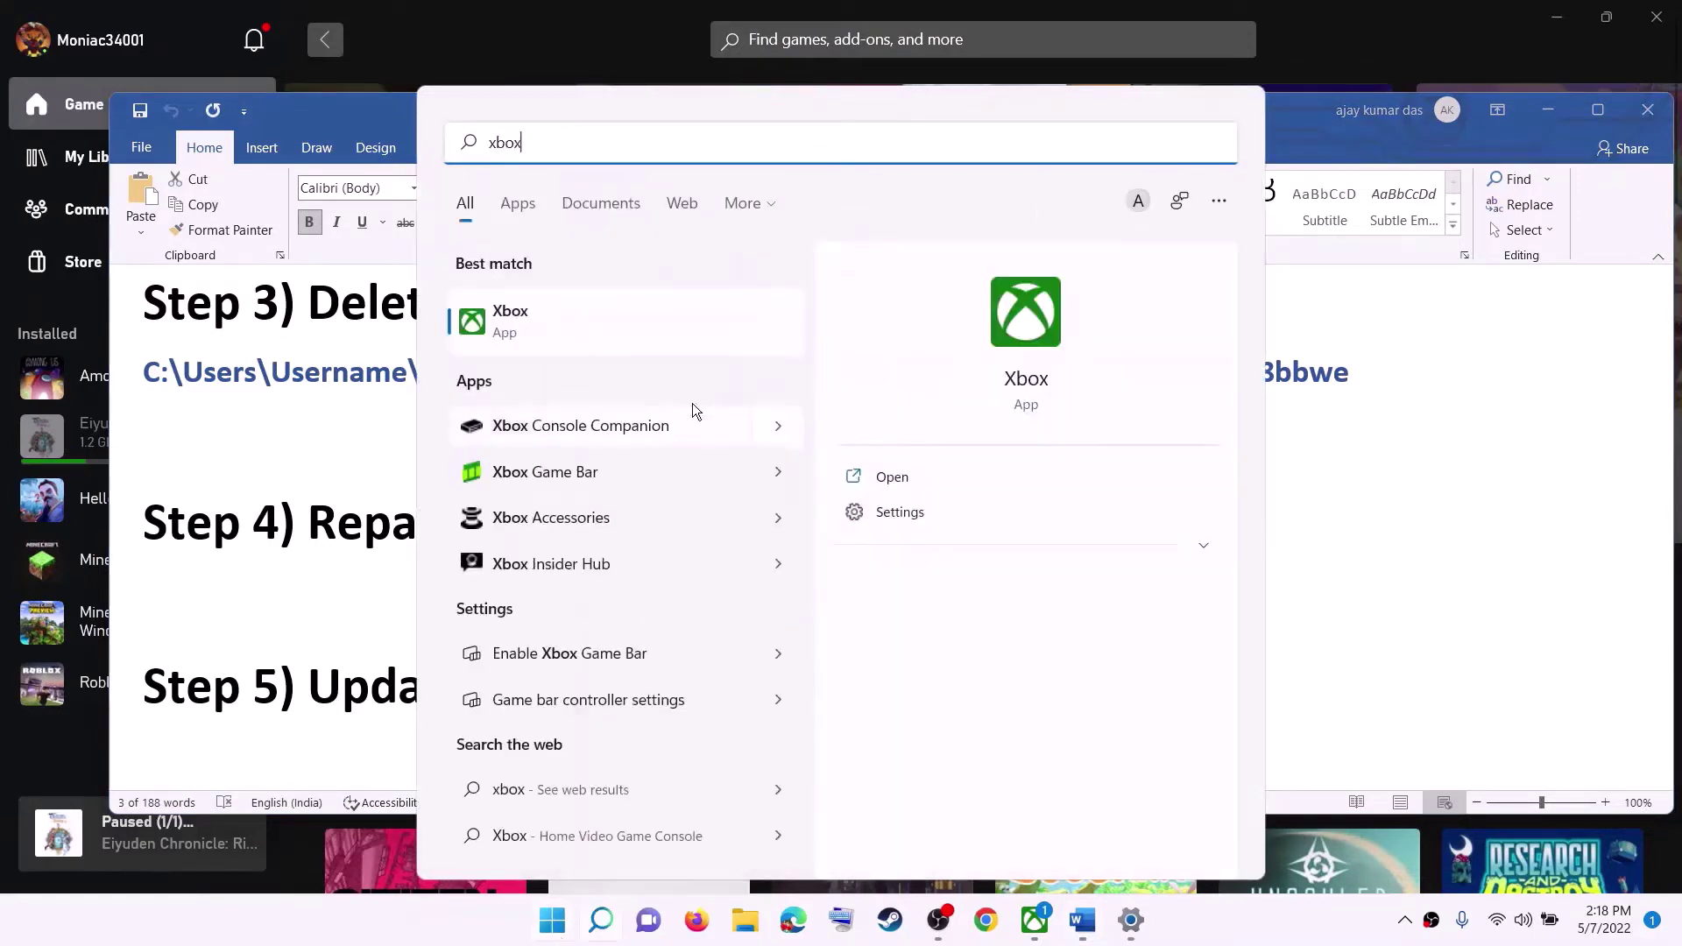
{"action": "right_click", "coordinate": [564, 328]}
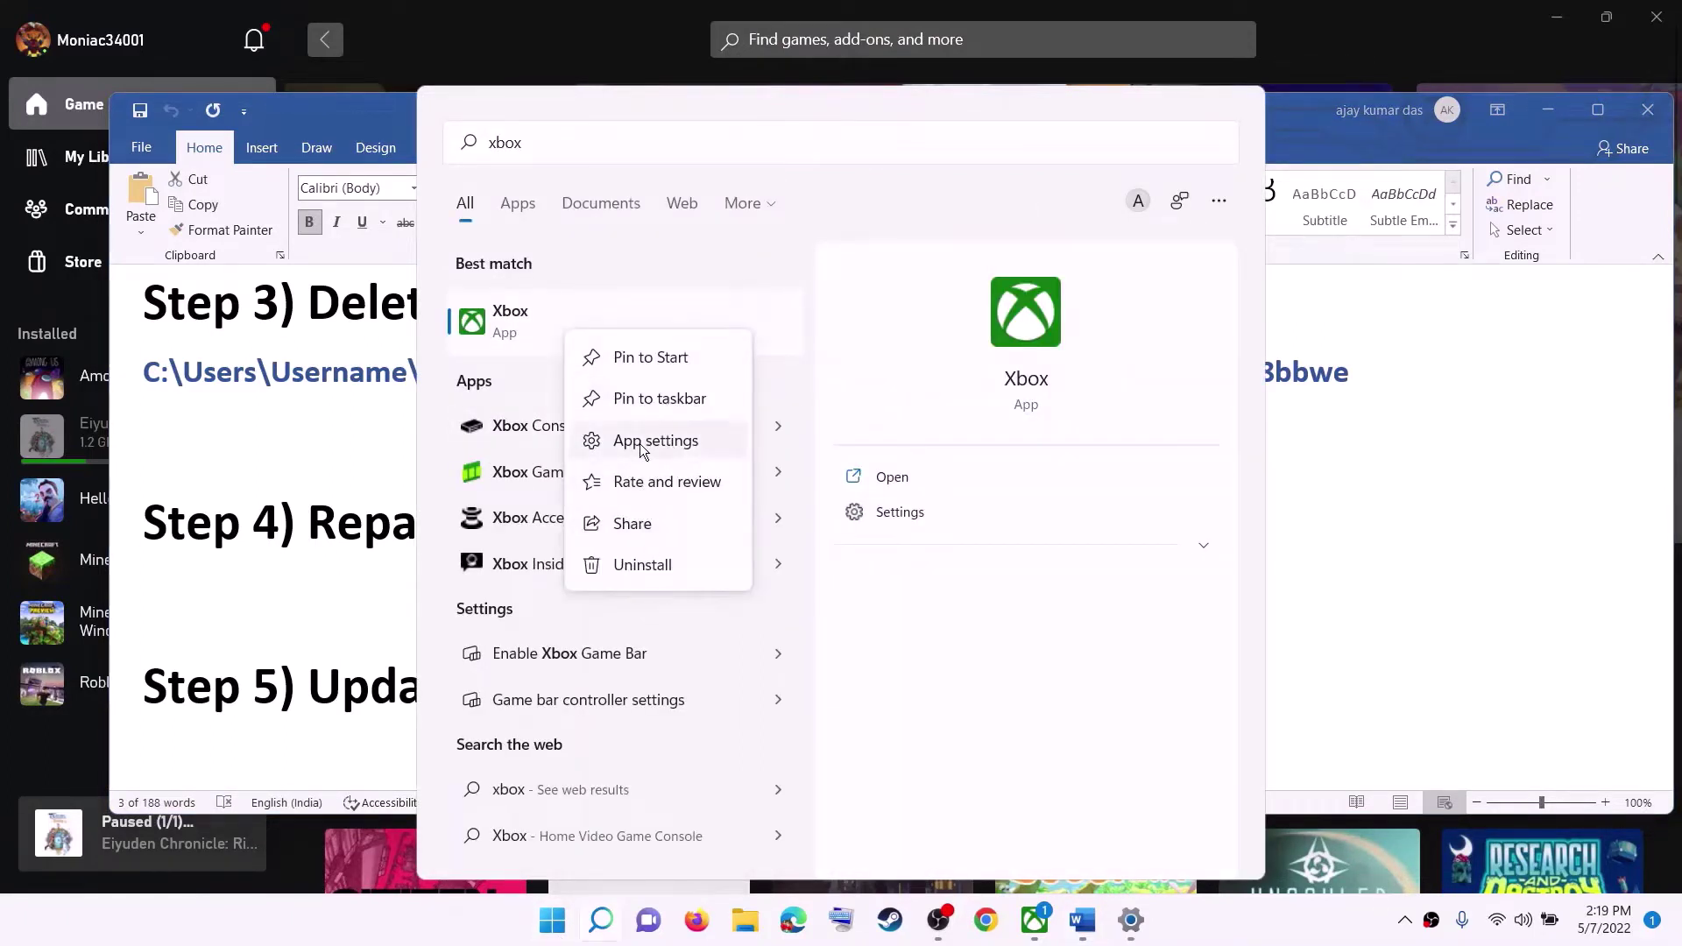
{"action": "left_click", "coordinate": [648, 442]}
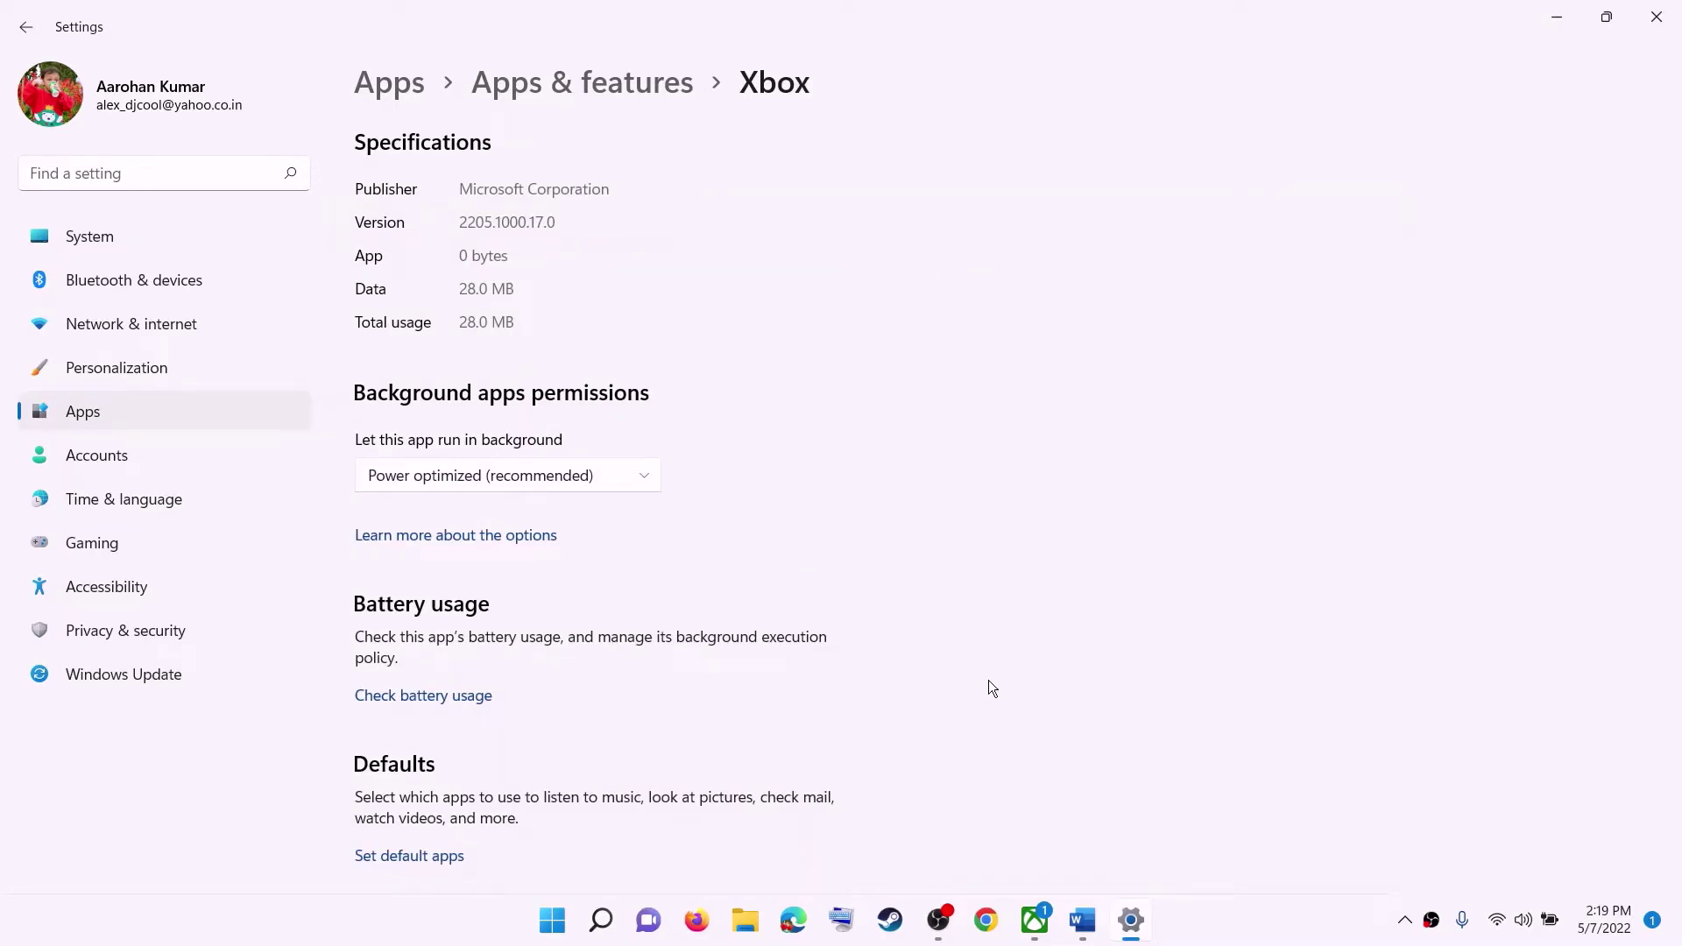
Repair the Xbox app, then reset it and confirm deleting its data.
{"action": "scroll", "coordinate": [668, 688], "scroll_direction": "down", "scroll_amount": 10}
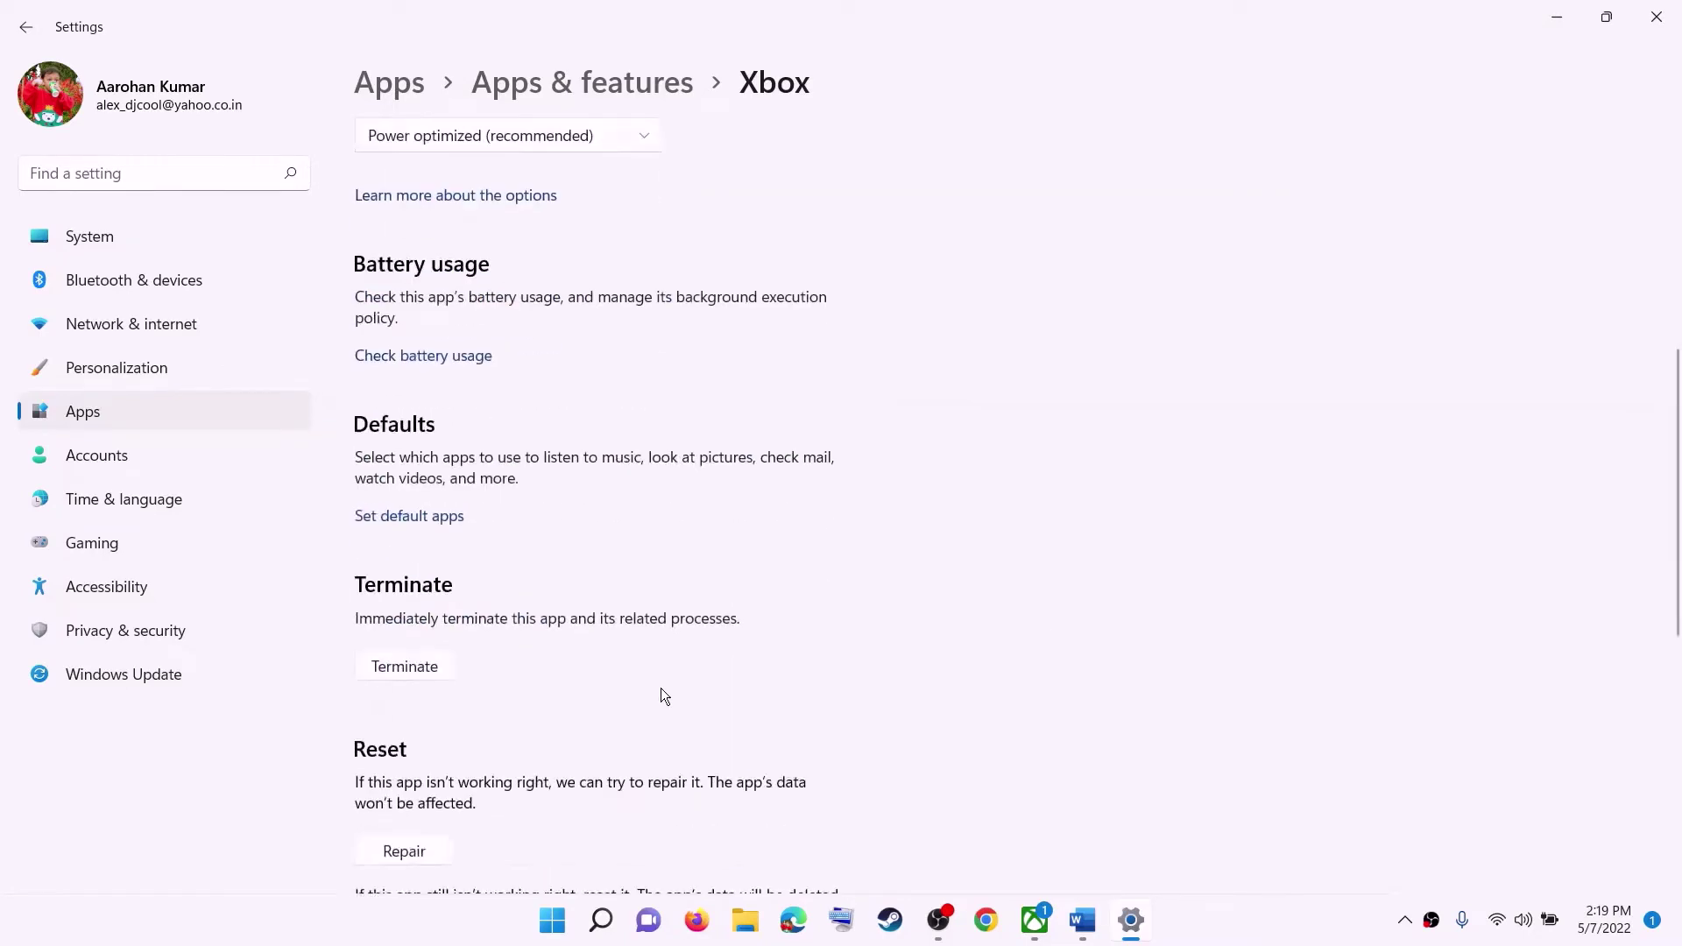
{"action": "left_click", "coordinate": [384, 613]}
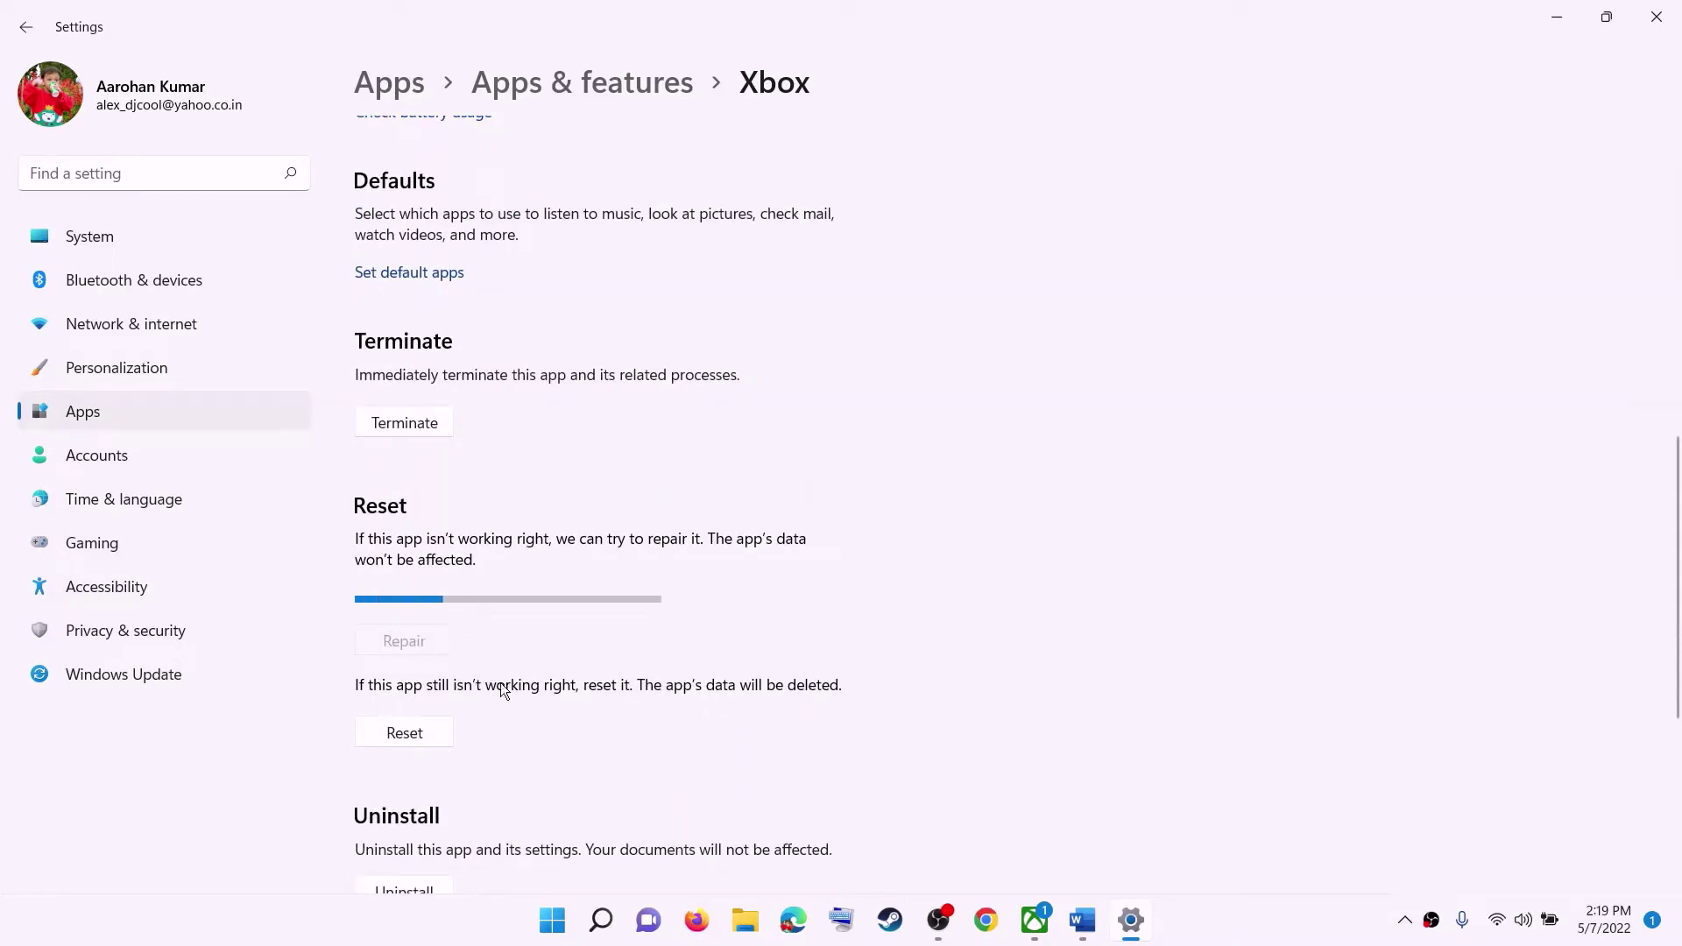
{"action": "left_click", "coordinate": [396, 735]}
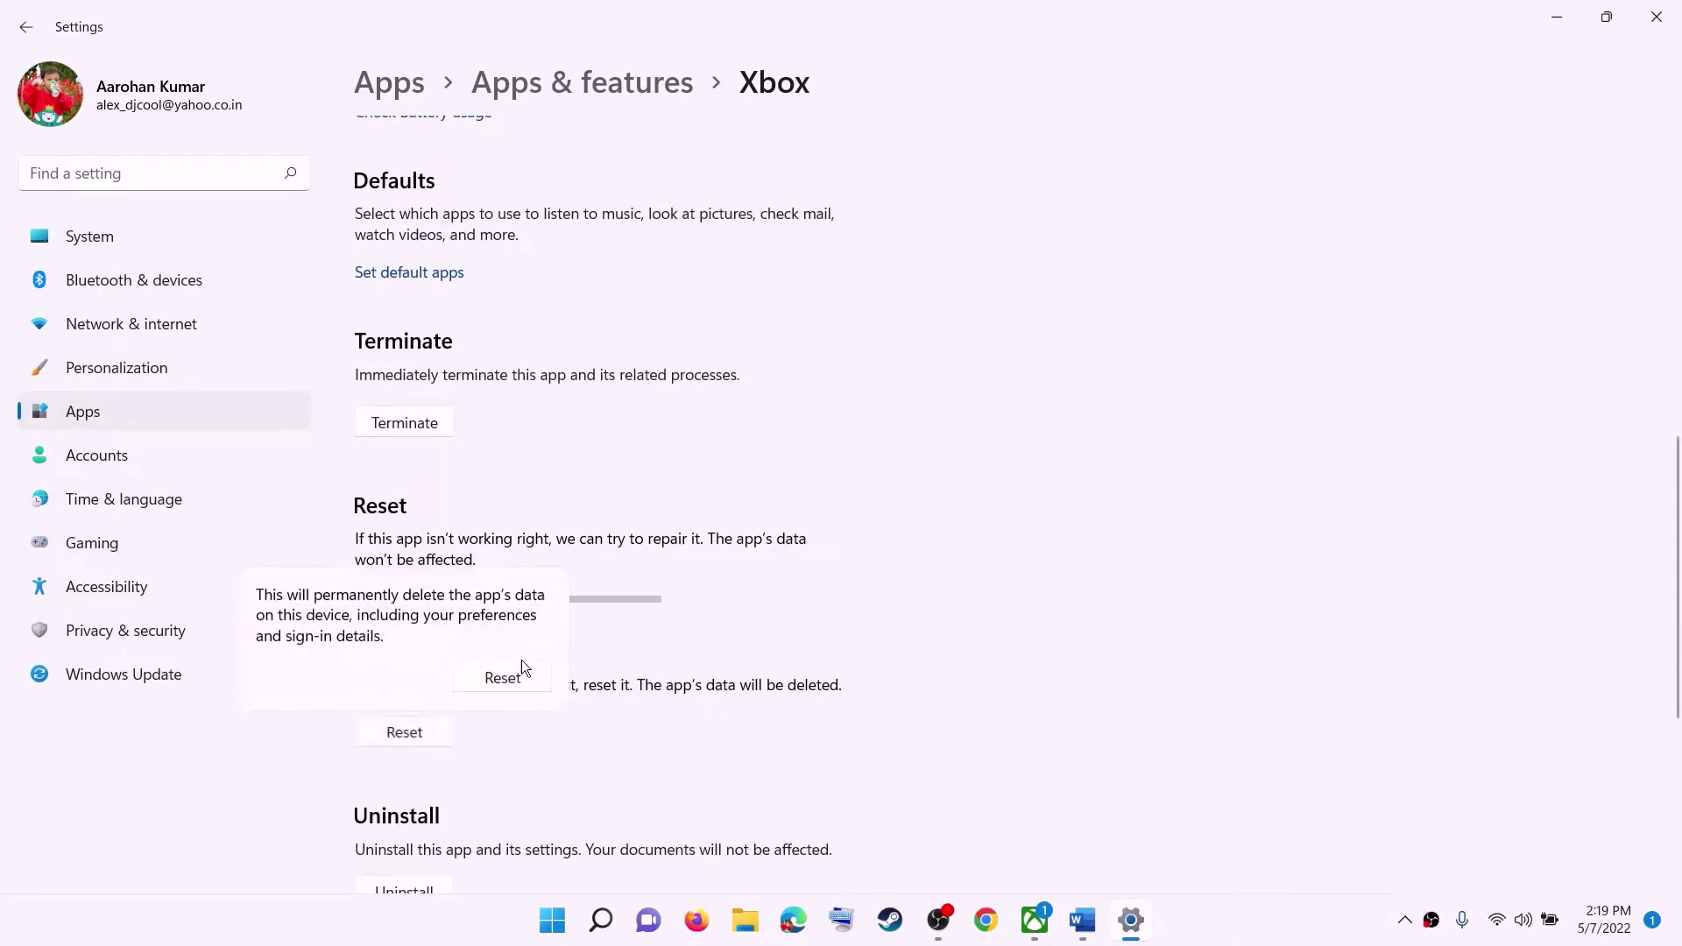
{"action": "left_click", "coordinate": [500, 674]}
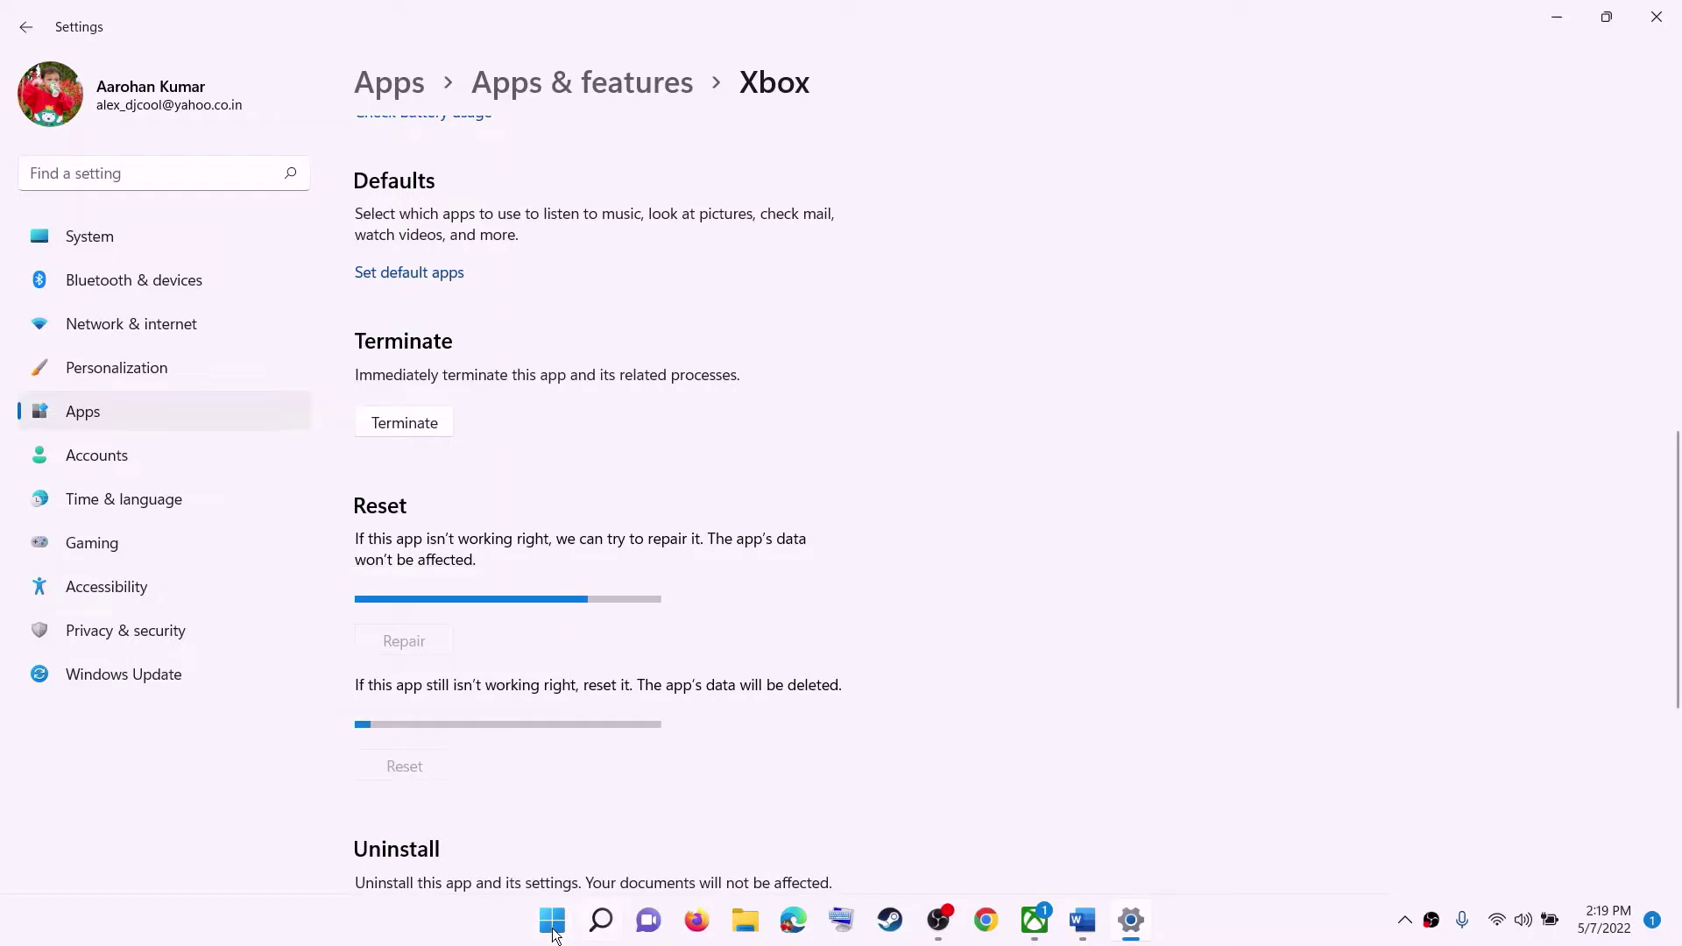
{"action": "left_click", "coordinate": [552, 920]}
{"action": "left_click", "coordinate": [760, 375]}
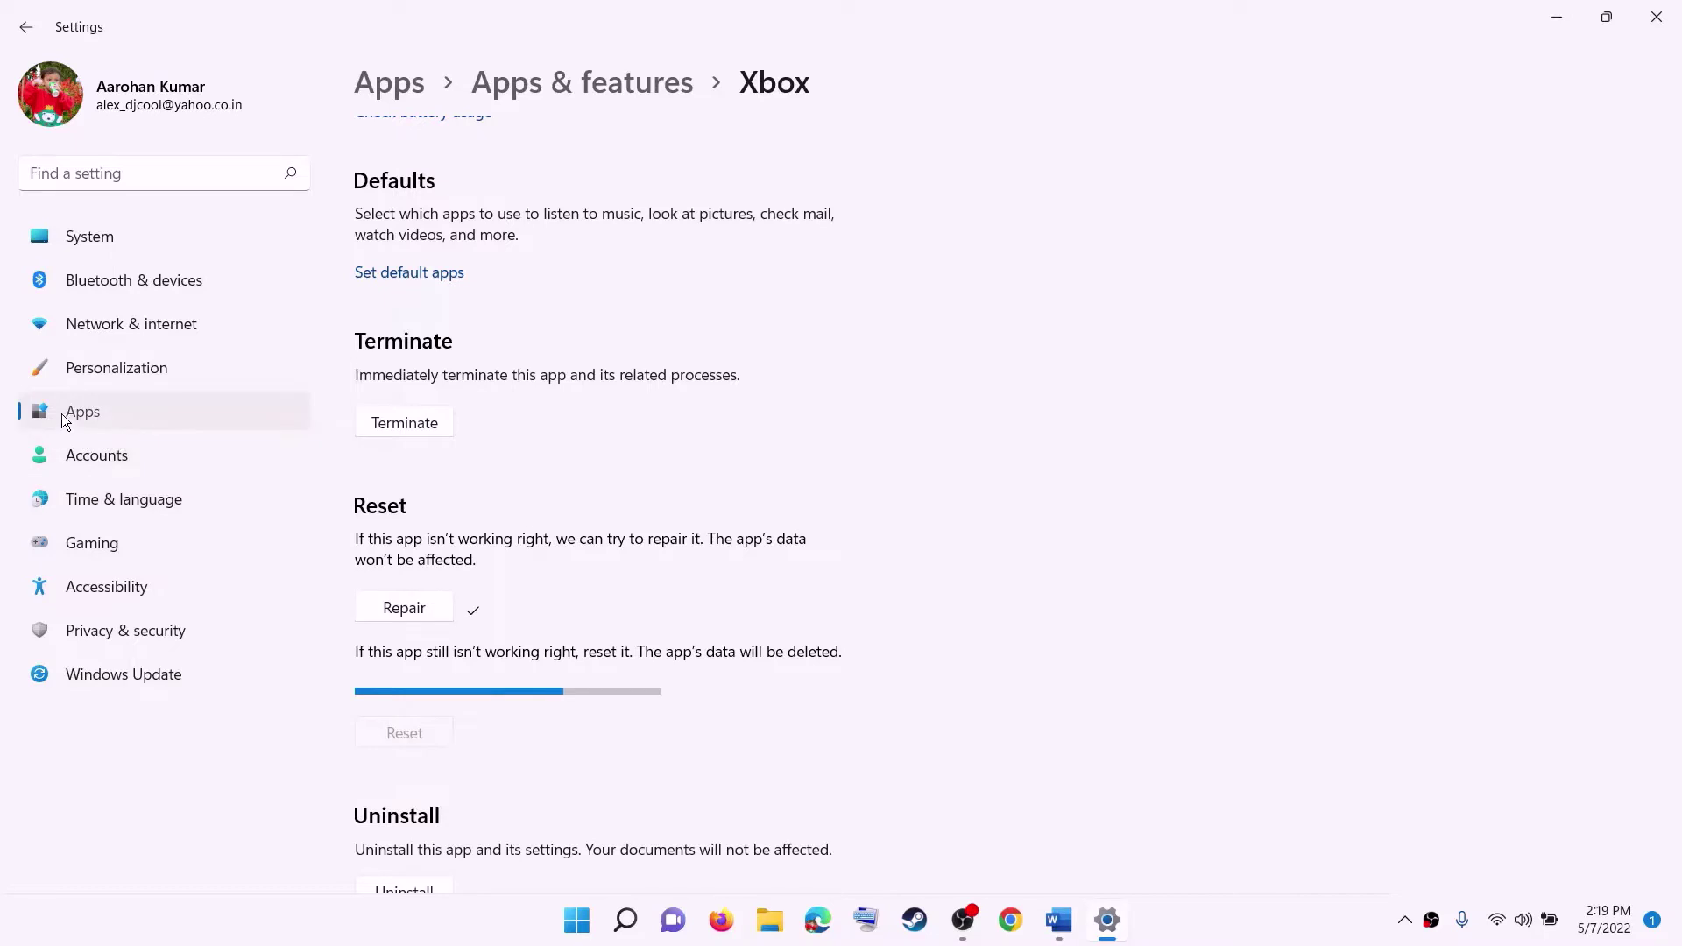
Go to Apps & features, scroll down to Minecraft Launcher and open its options menu.
{"action": "left_click", "coordinate": [83, 412]}
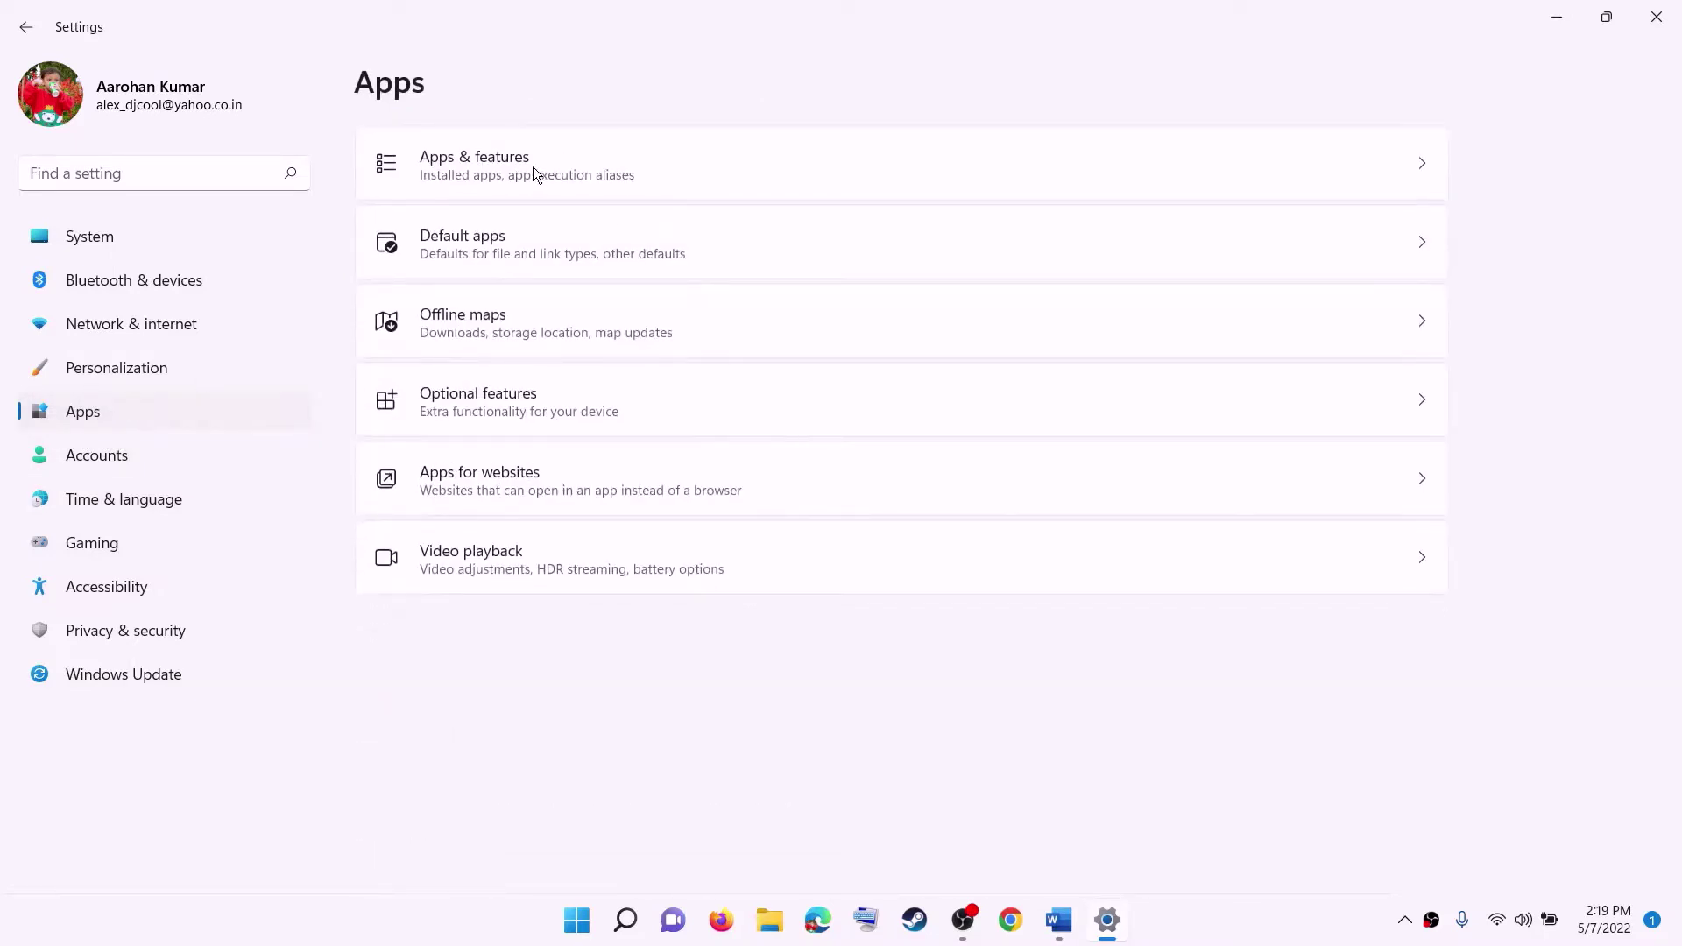
{"action": "left_click", "coordinate": [494, 173]}
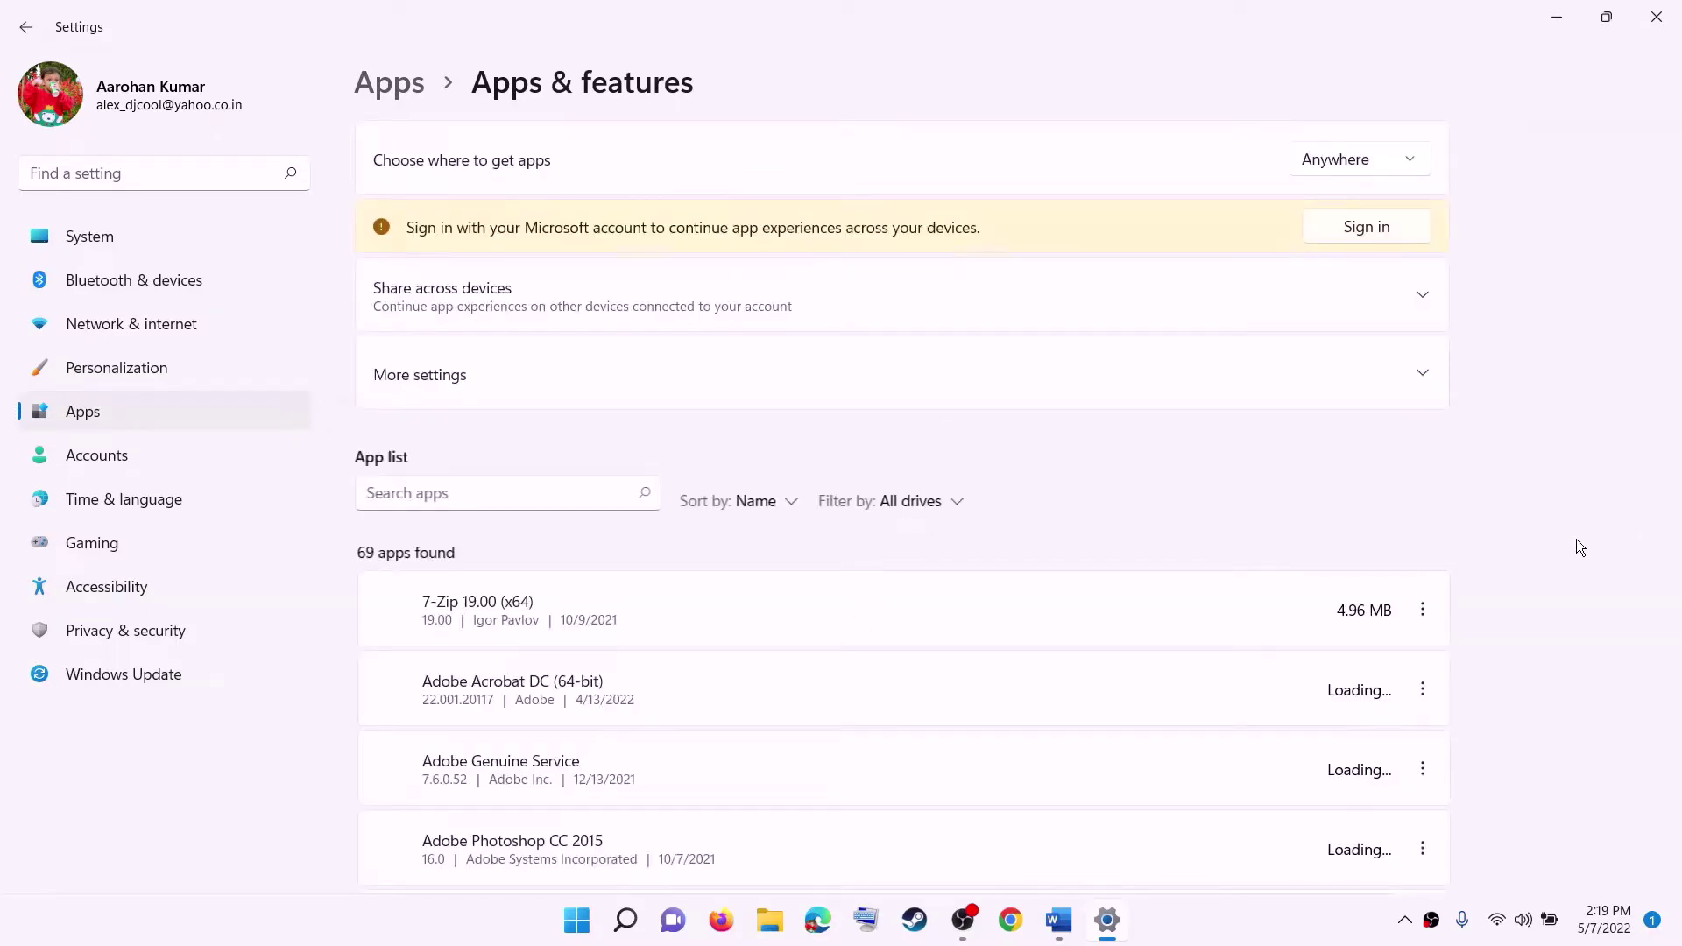
{"action": "scroll", "coordinate": [970, 608], "scroll_direction": "down", "scroll_amount": 12}
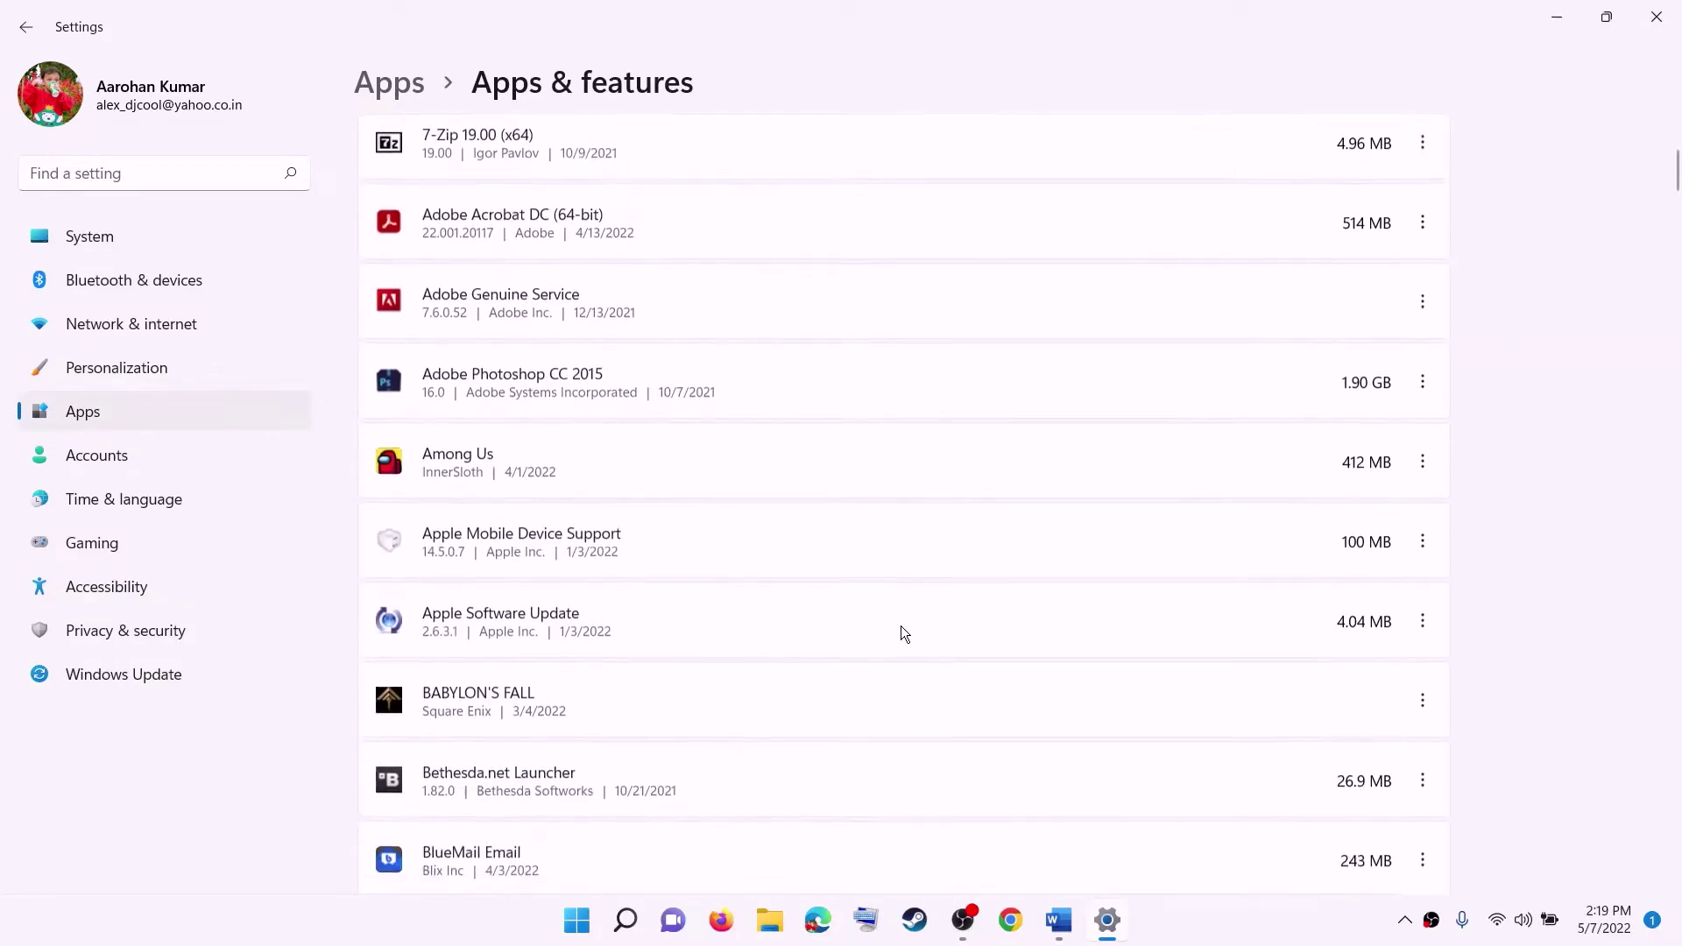
{"action": "scroll", "coordinate": [901, 631], "scroll_direction": "down", "scroll_amount": 20}
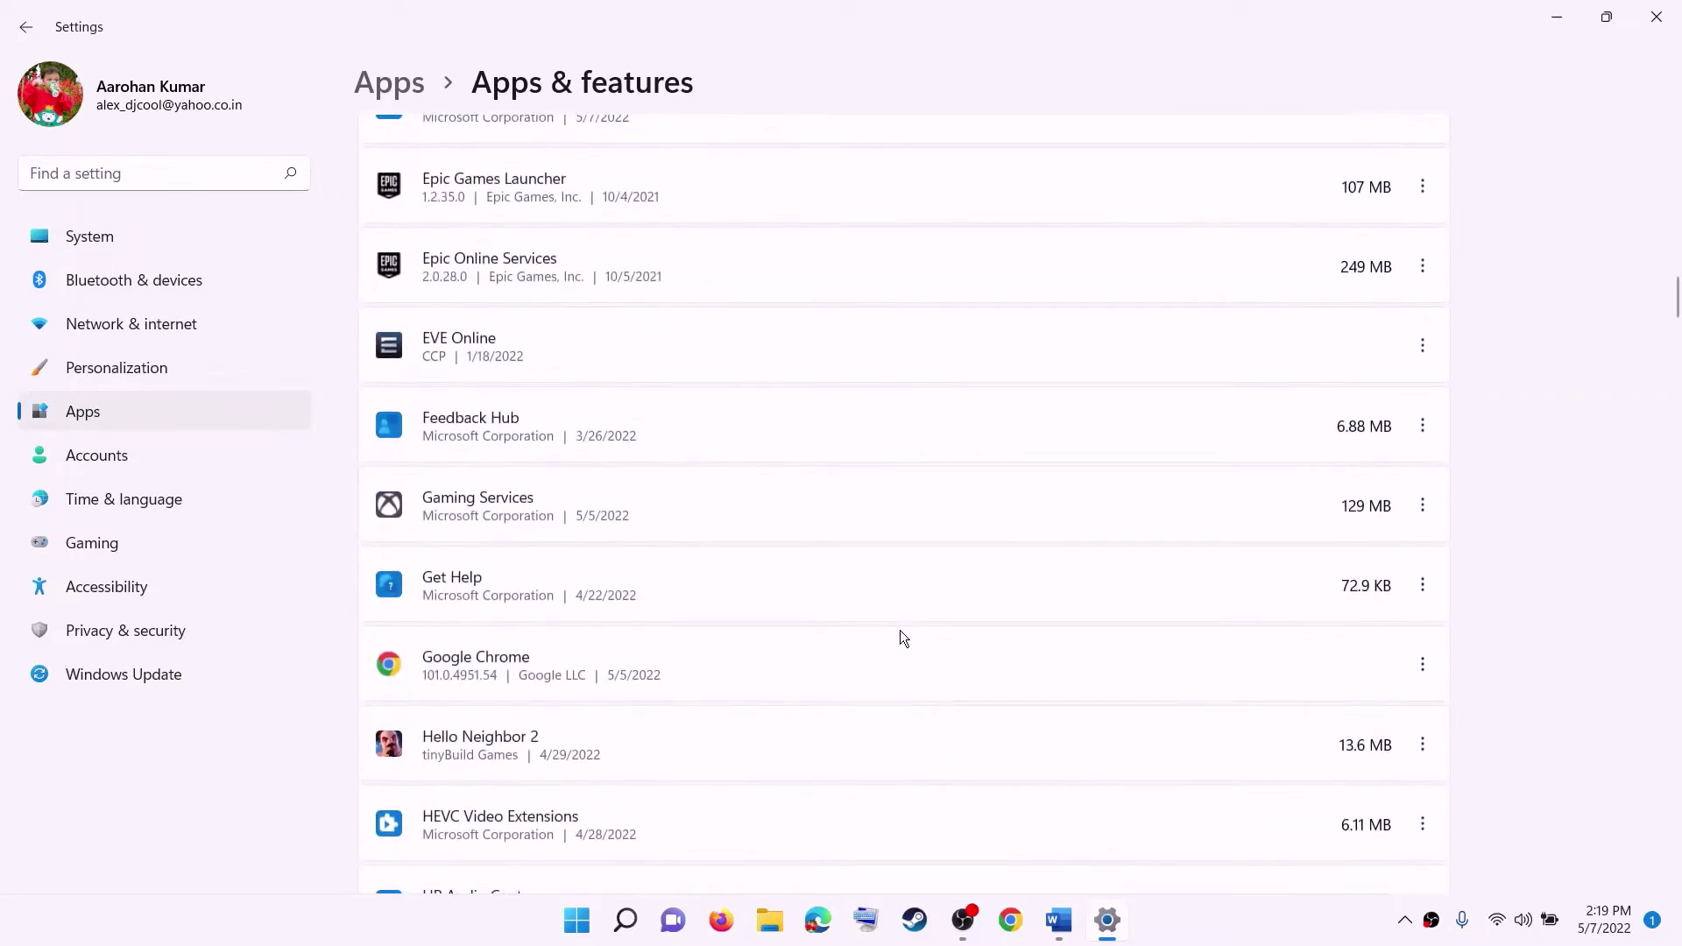
{"action": "scroll", "coordinate": [901, 632], "scroll_direction": "down", "scroll_amount": 20}
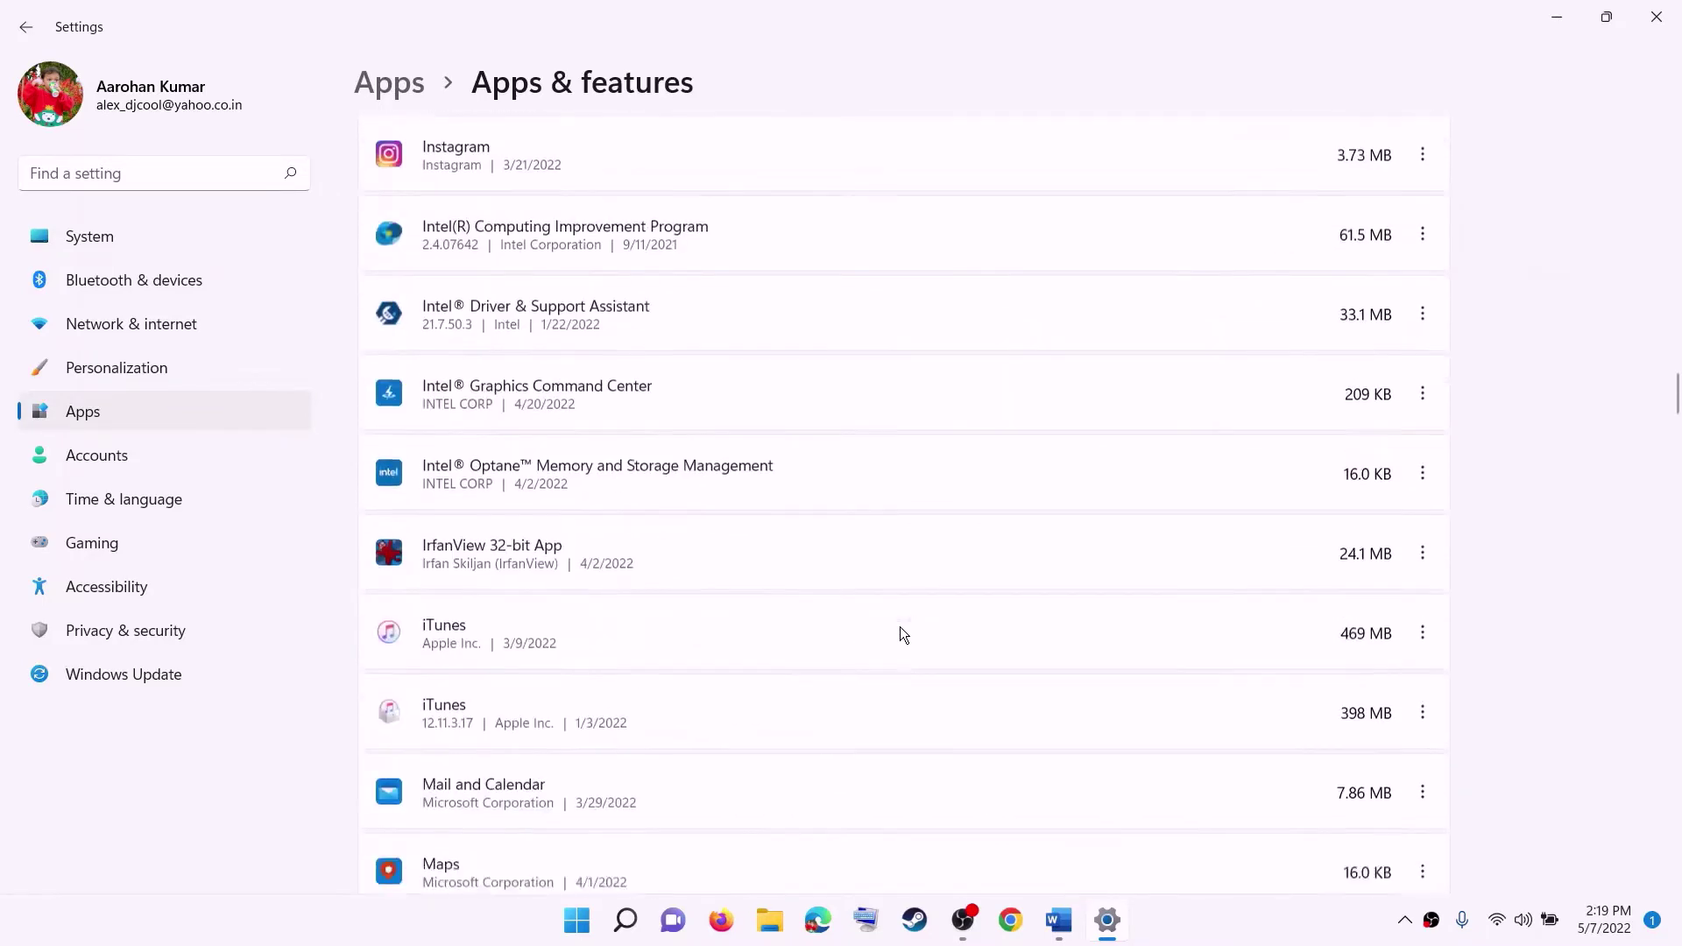
{"action": "scroll", "coordinate": [902, 631], "scroll_direction": "down", "scroll_amount": 10}
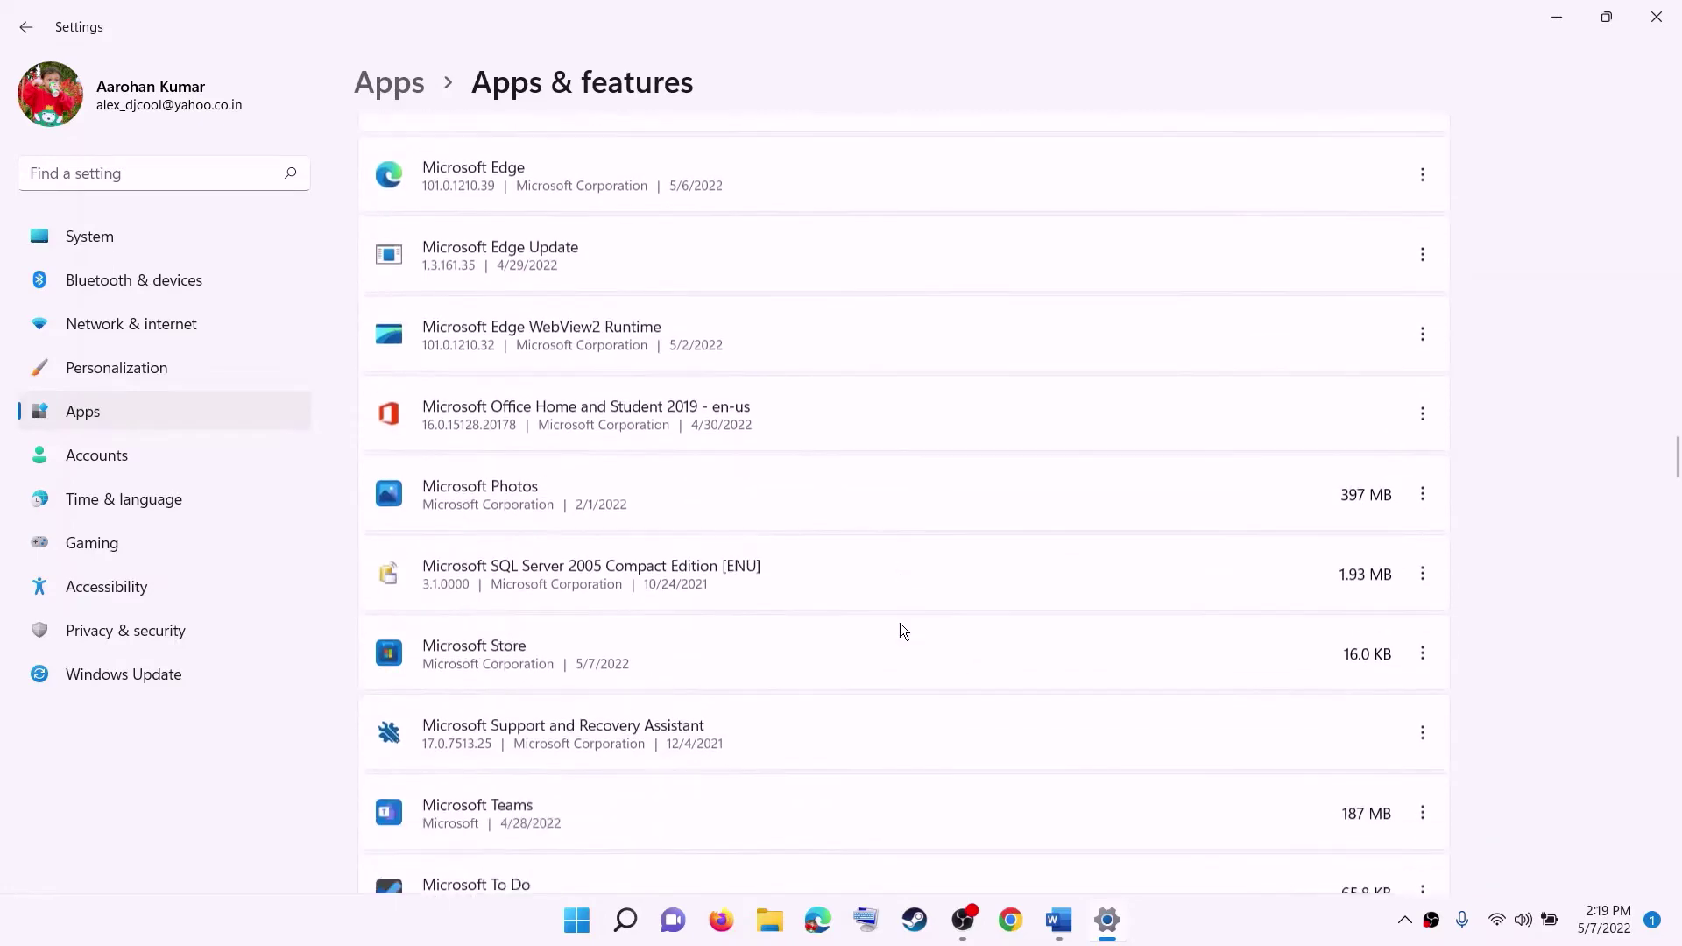
{"action": "scroll", "coordinate": [902, 631], "scroll_direction": "down", "scroll_amount": 15}
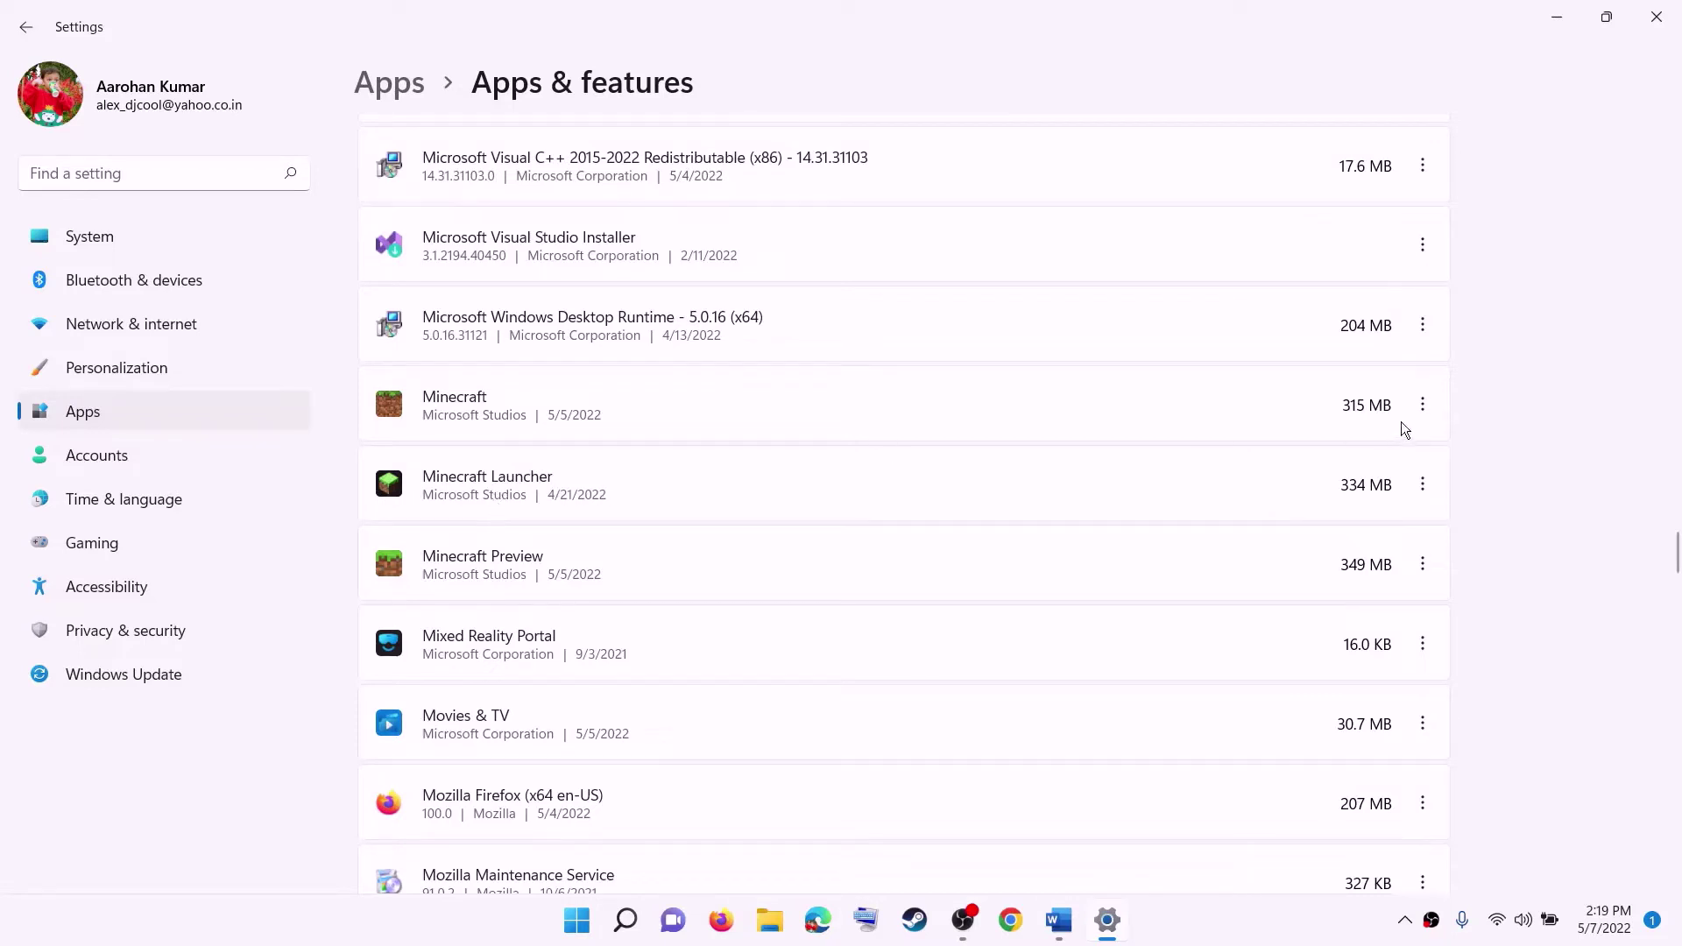
{"action": "left_click", "coordinate": [1425, 486]}
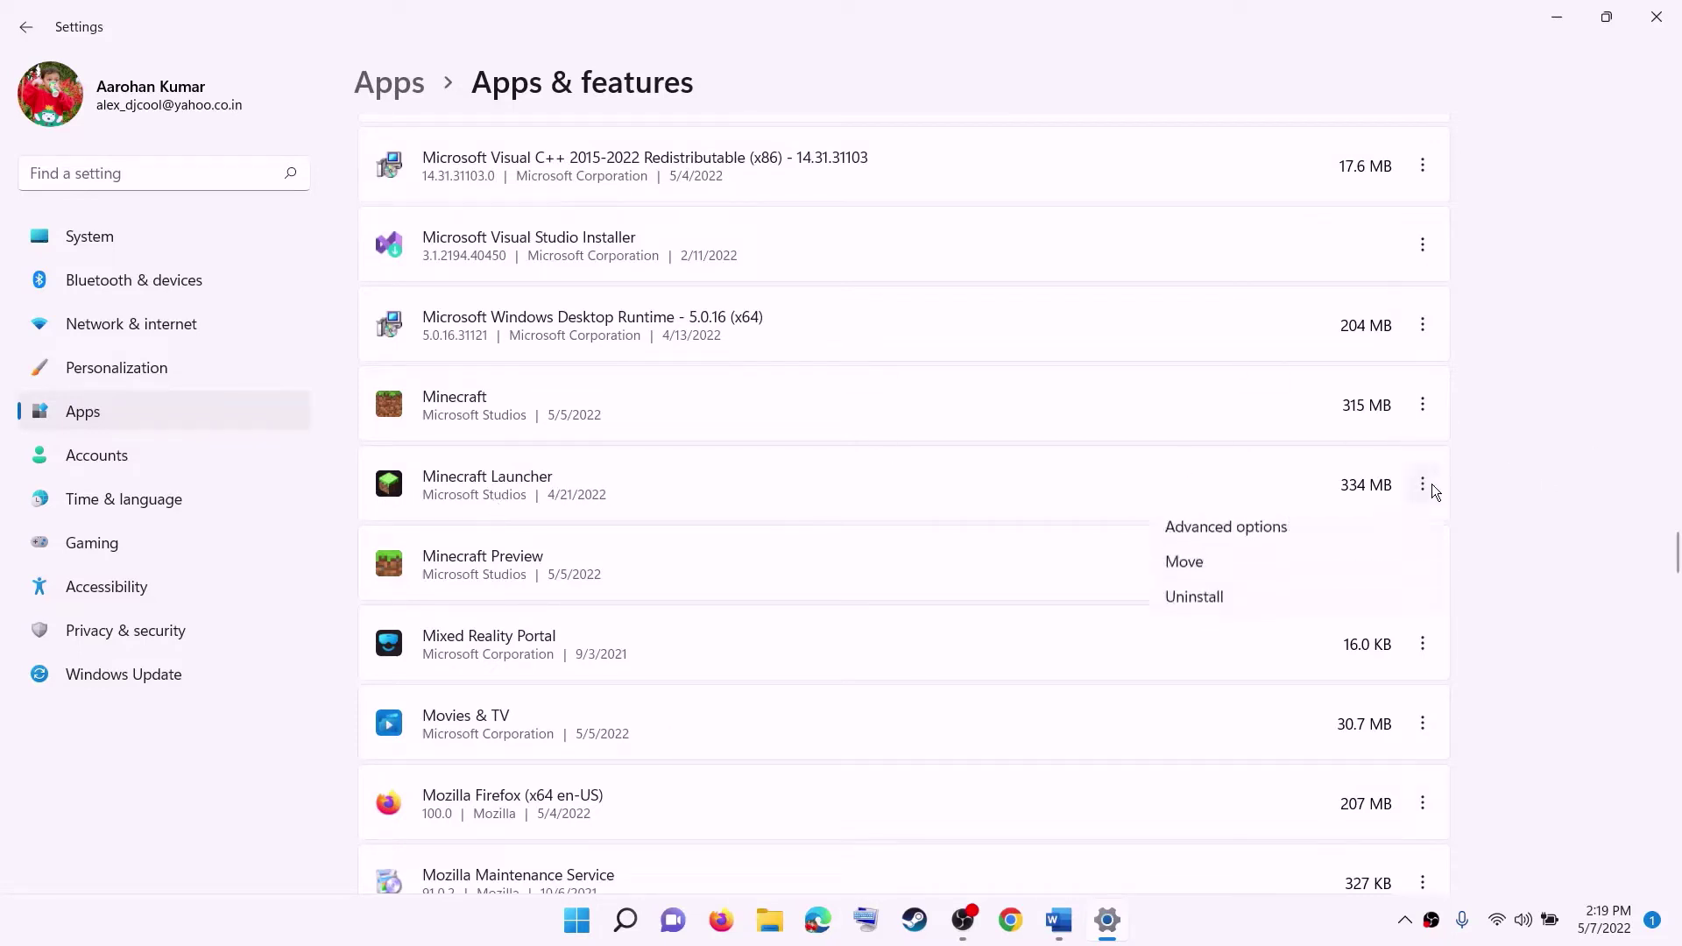
Show Minecraft Launcher's advanced options down to Reset, then bring the Word guide back.
{"action": "left_click", "coordinate": [1223, 540]}
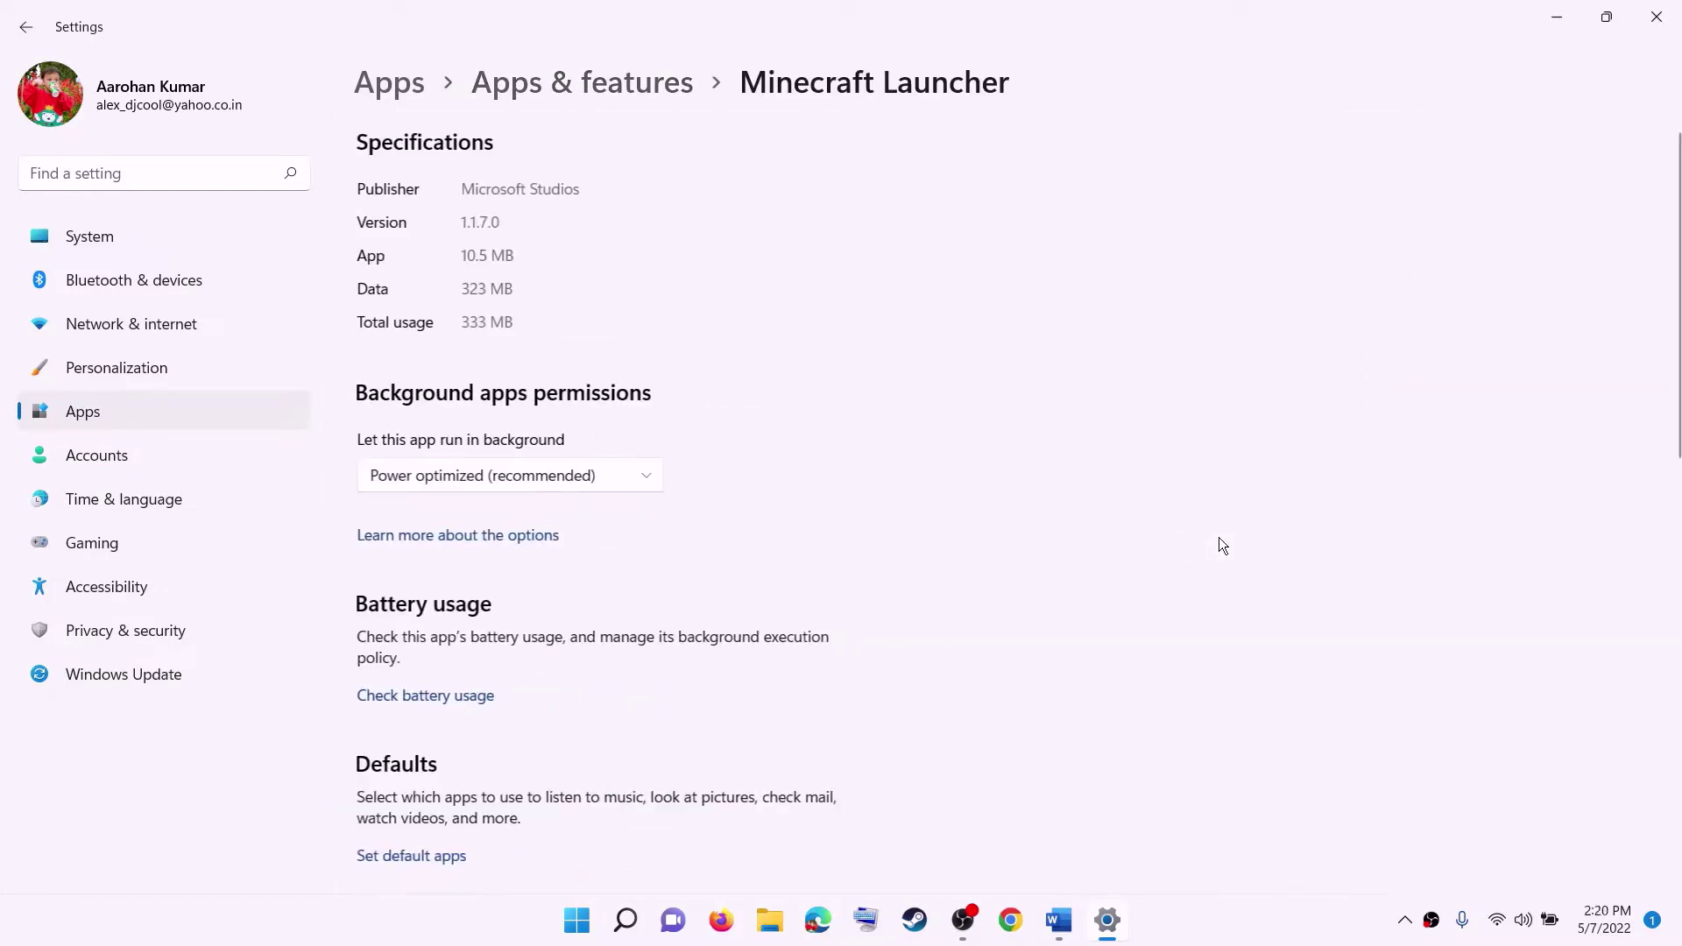
{"action": "scroll", "coordinate": [759, 574], "scroll_direction": "down", "scroll_amount": 6}
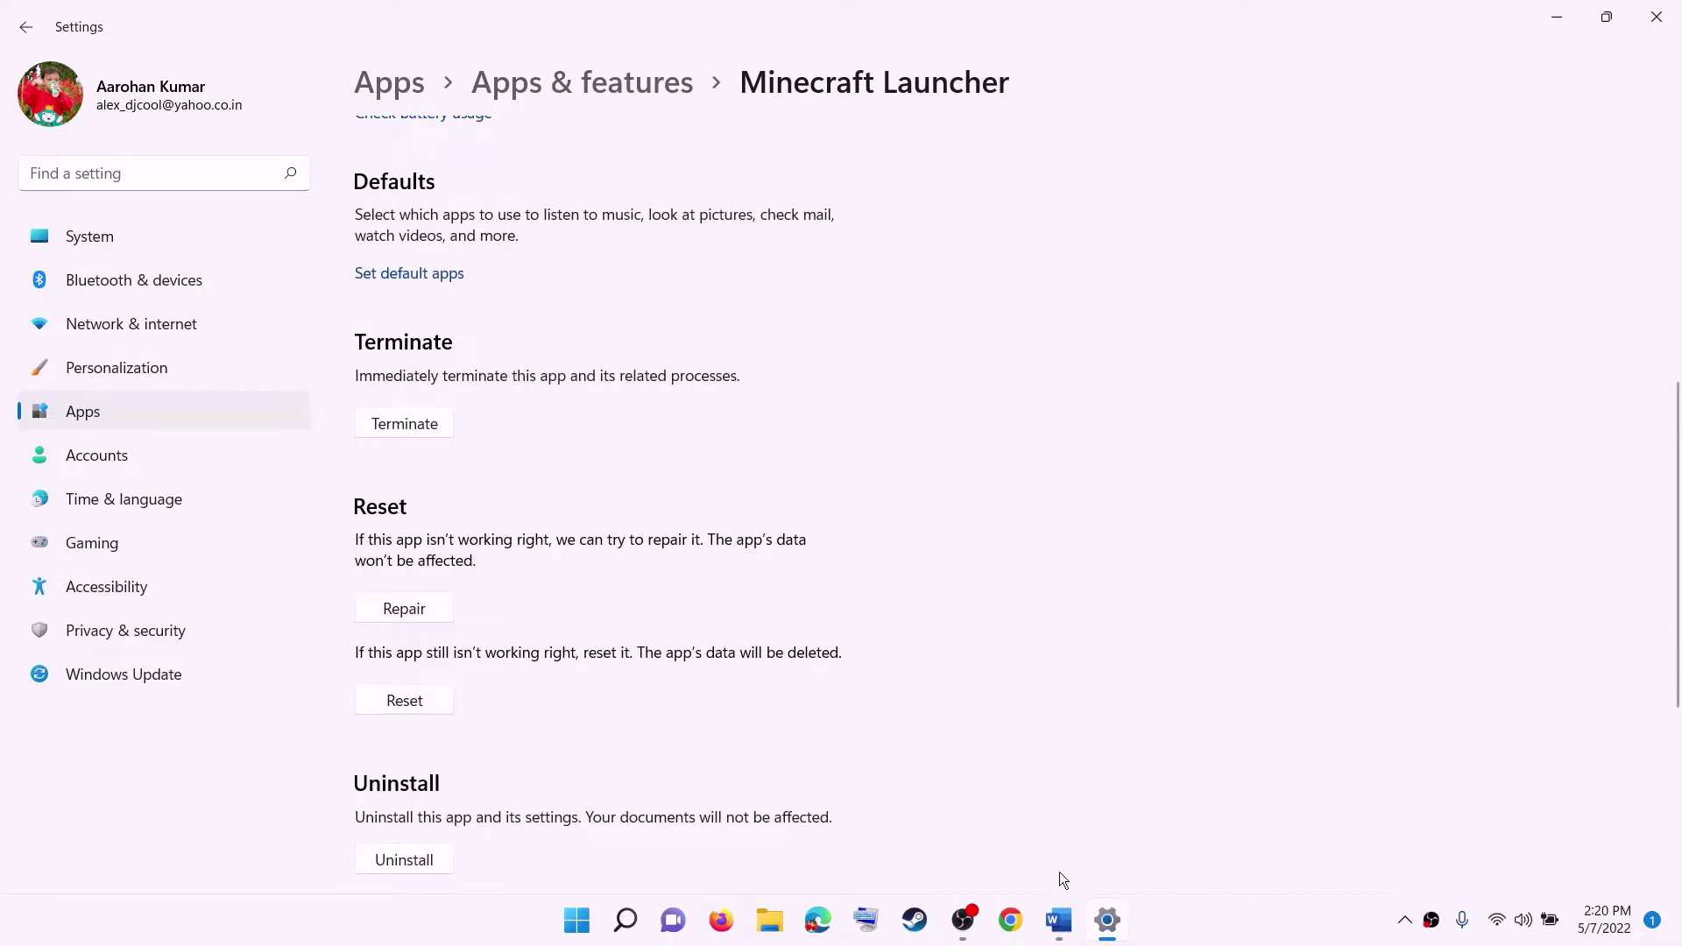
{"action": "left_click", "coordinate": [1059, 920]}
{"action": "scroll", "coordinate": [468, 584], "scroll_direction": "down", "scroll_amount": 1}
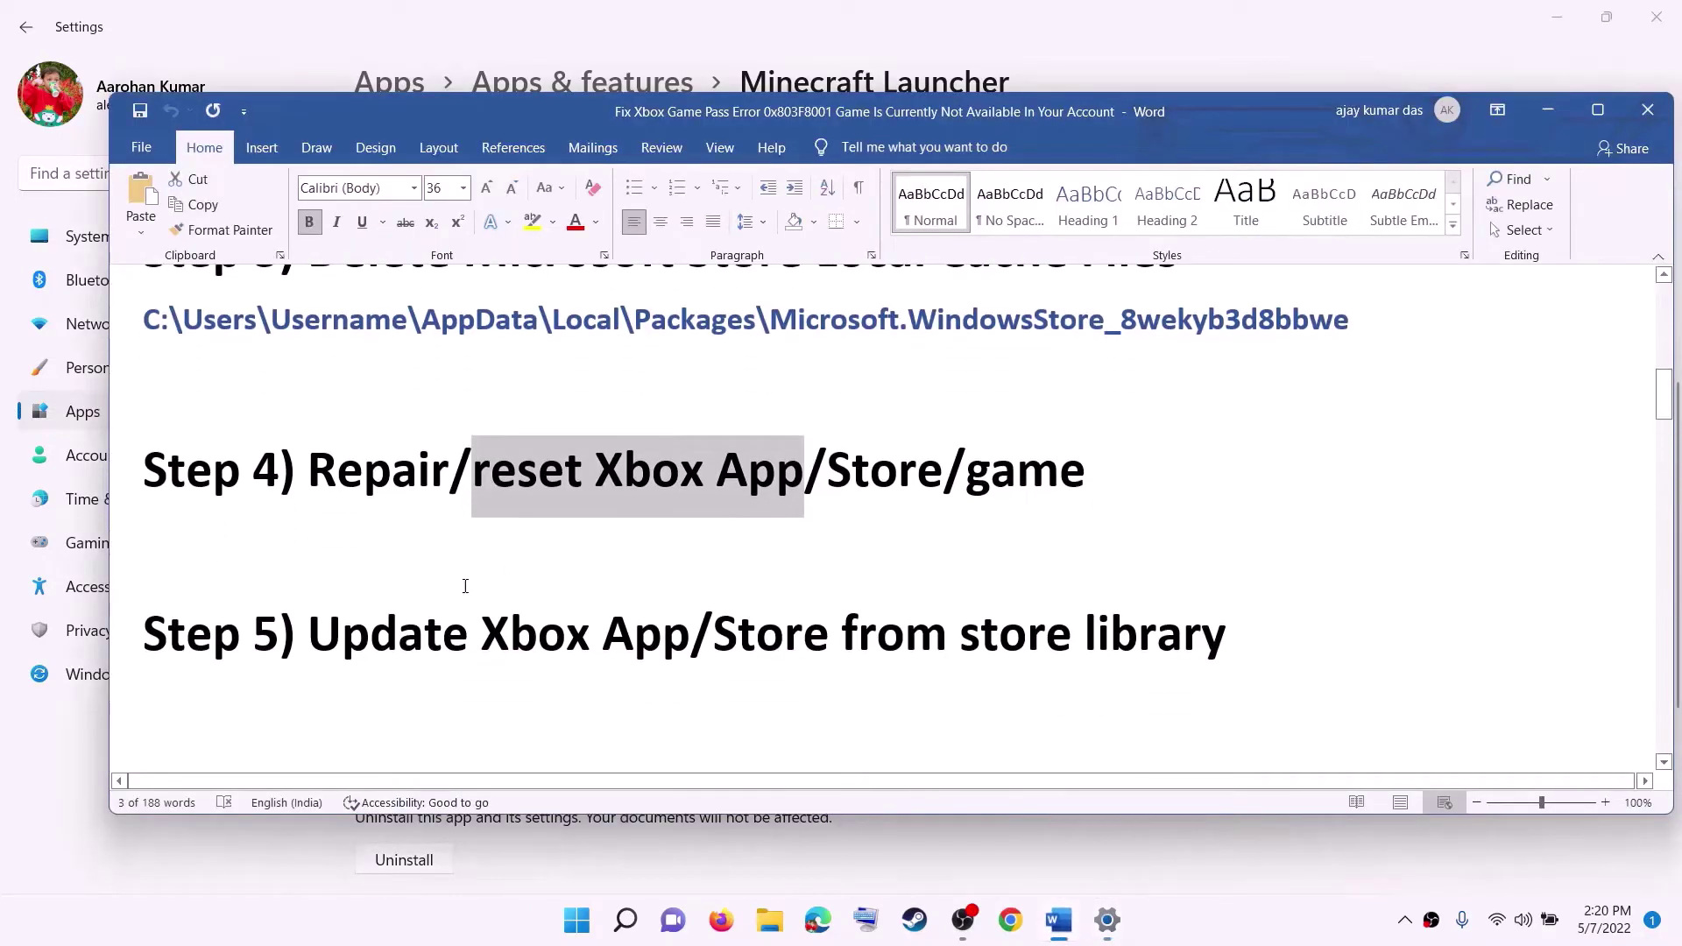
Mark the Step 5 heading in Word and launch Microsoft Store via a 'store' search.
{"action": "left_click_drag", "start_coordinate": [342, 624], "coordinate": [1227, 629]}
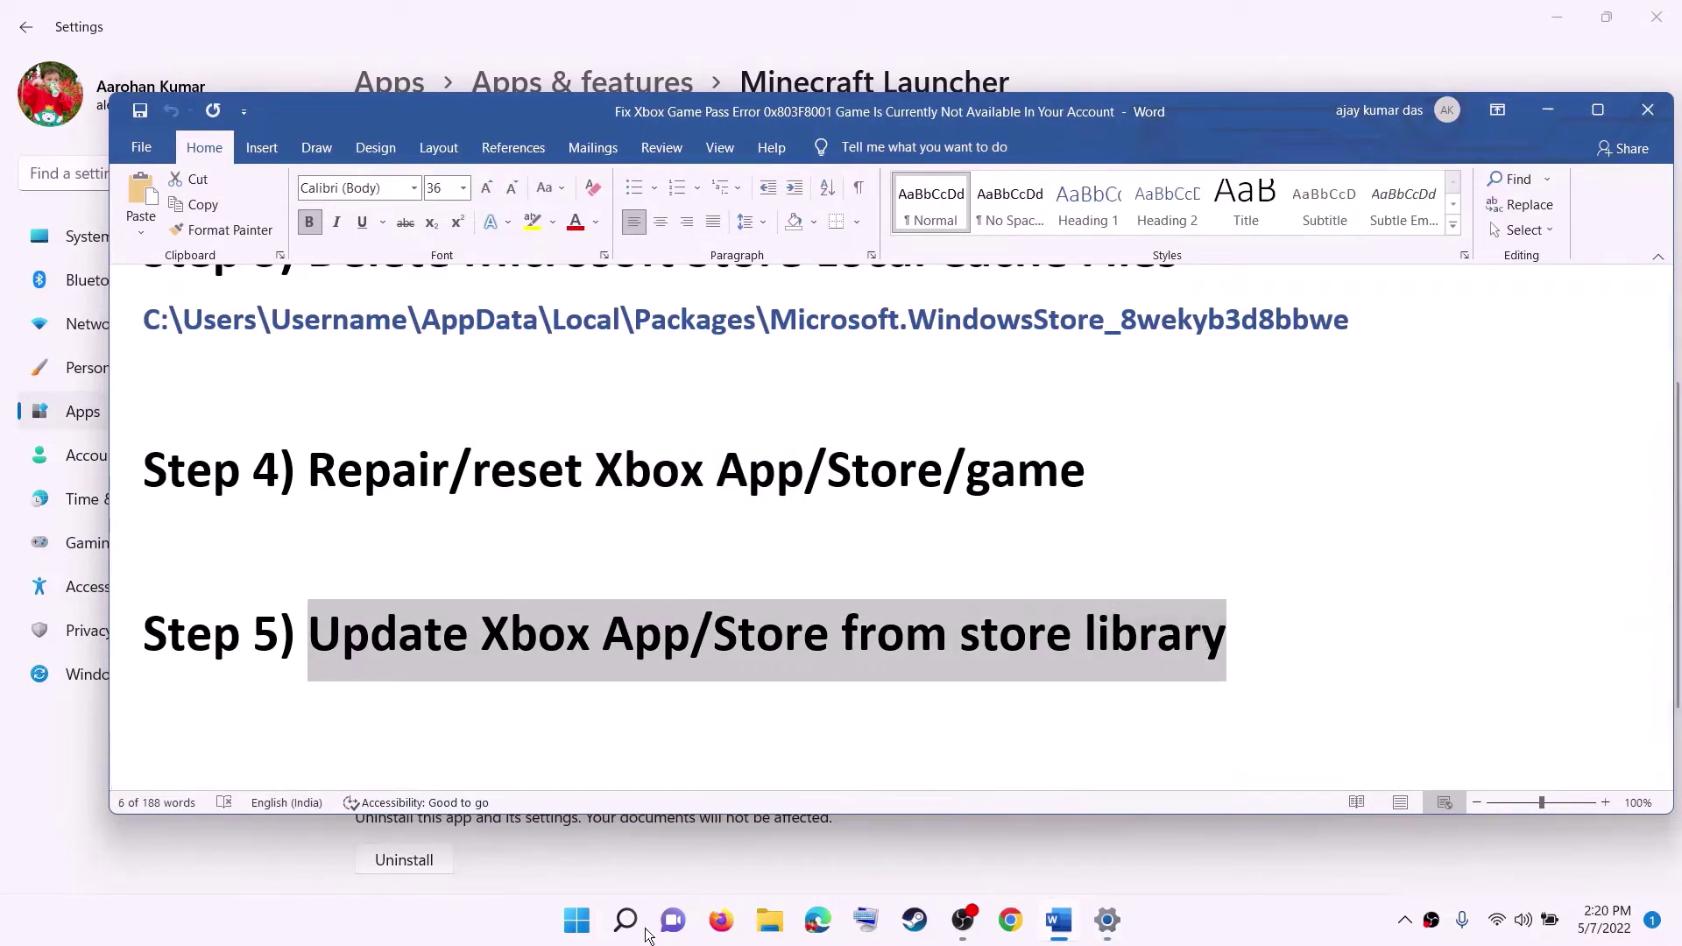
{"action": "left_click", "coordinate": [594, 927]}
{"action": "type", "text": "store"}
{"action": "key", "text": "Return"}
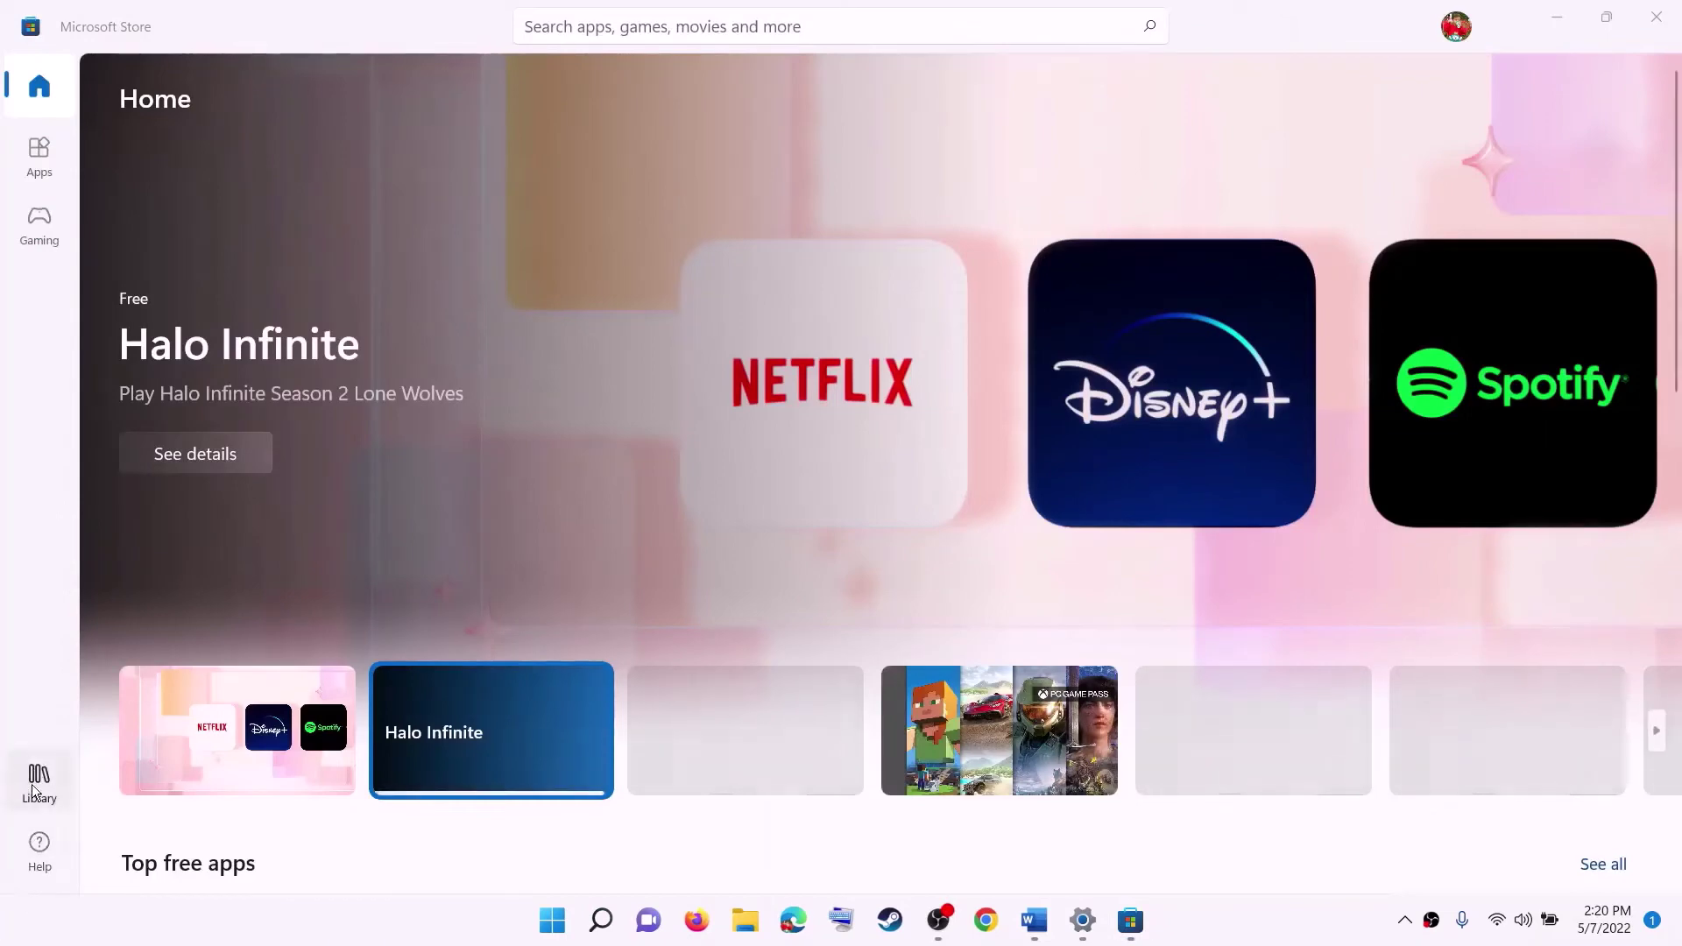
View the Microsoft Store Library of installed apps, then switch back to the Word guide.
{"action": "left_click", "coordinate": [34, 786]}
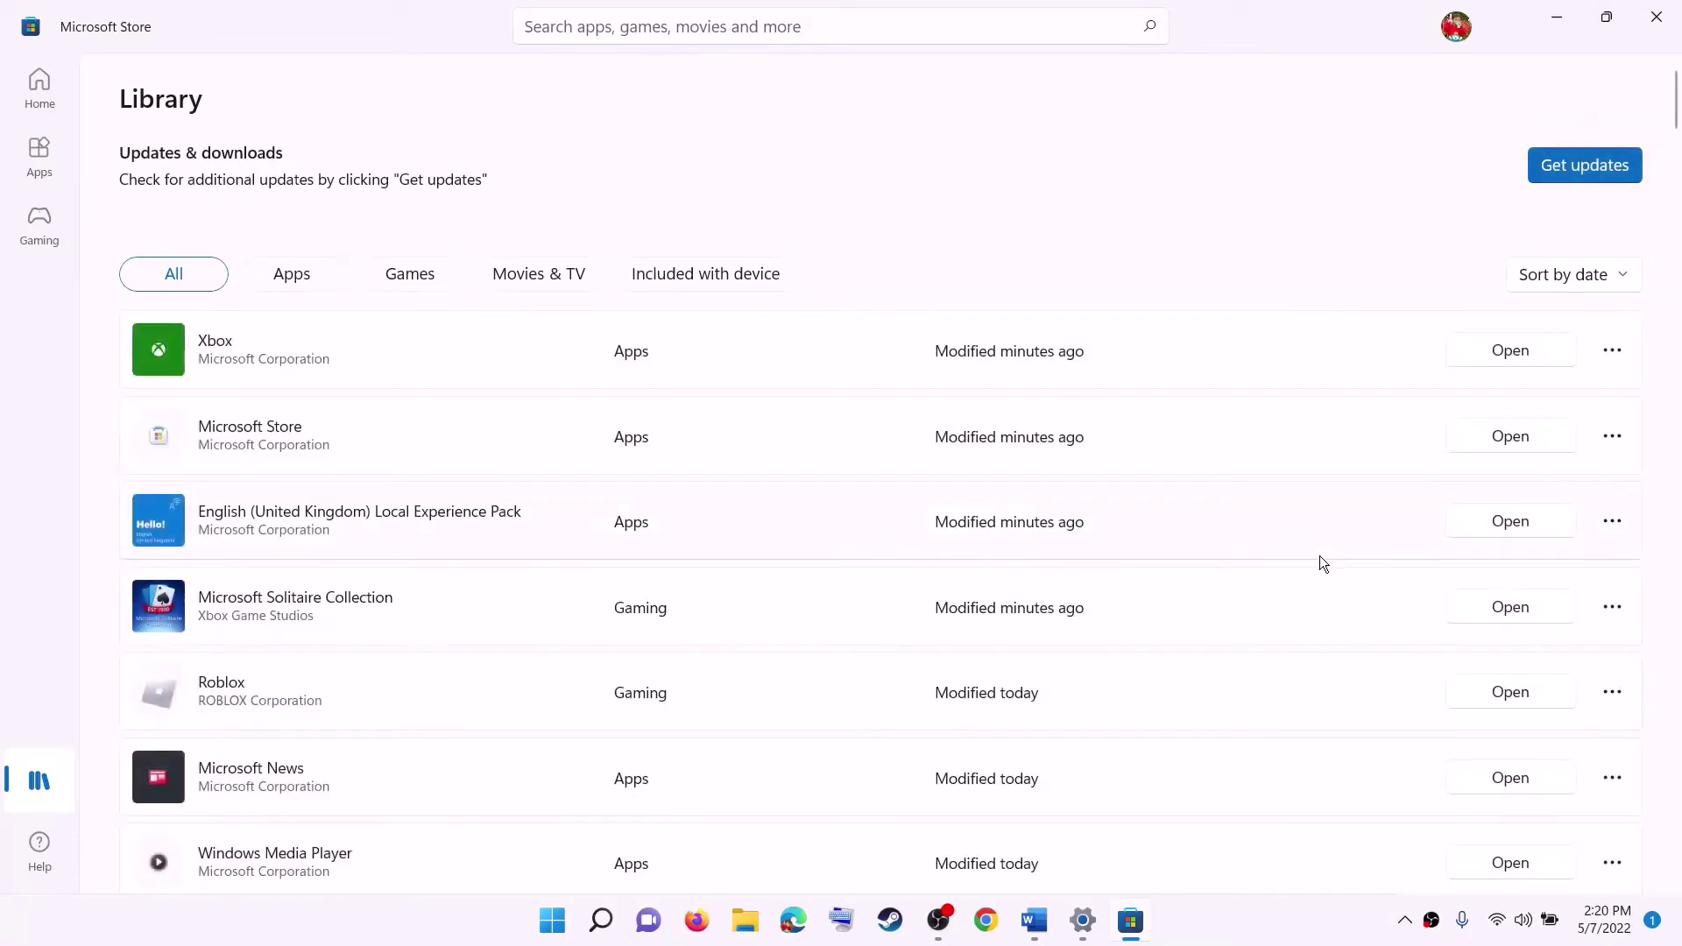
{"action": "left_click", "coordinate": [1034, 921]}
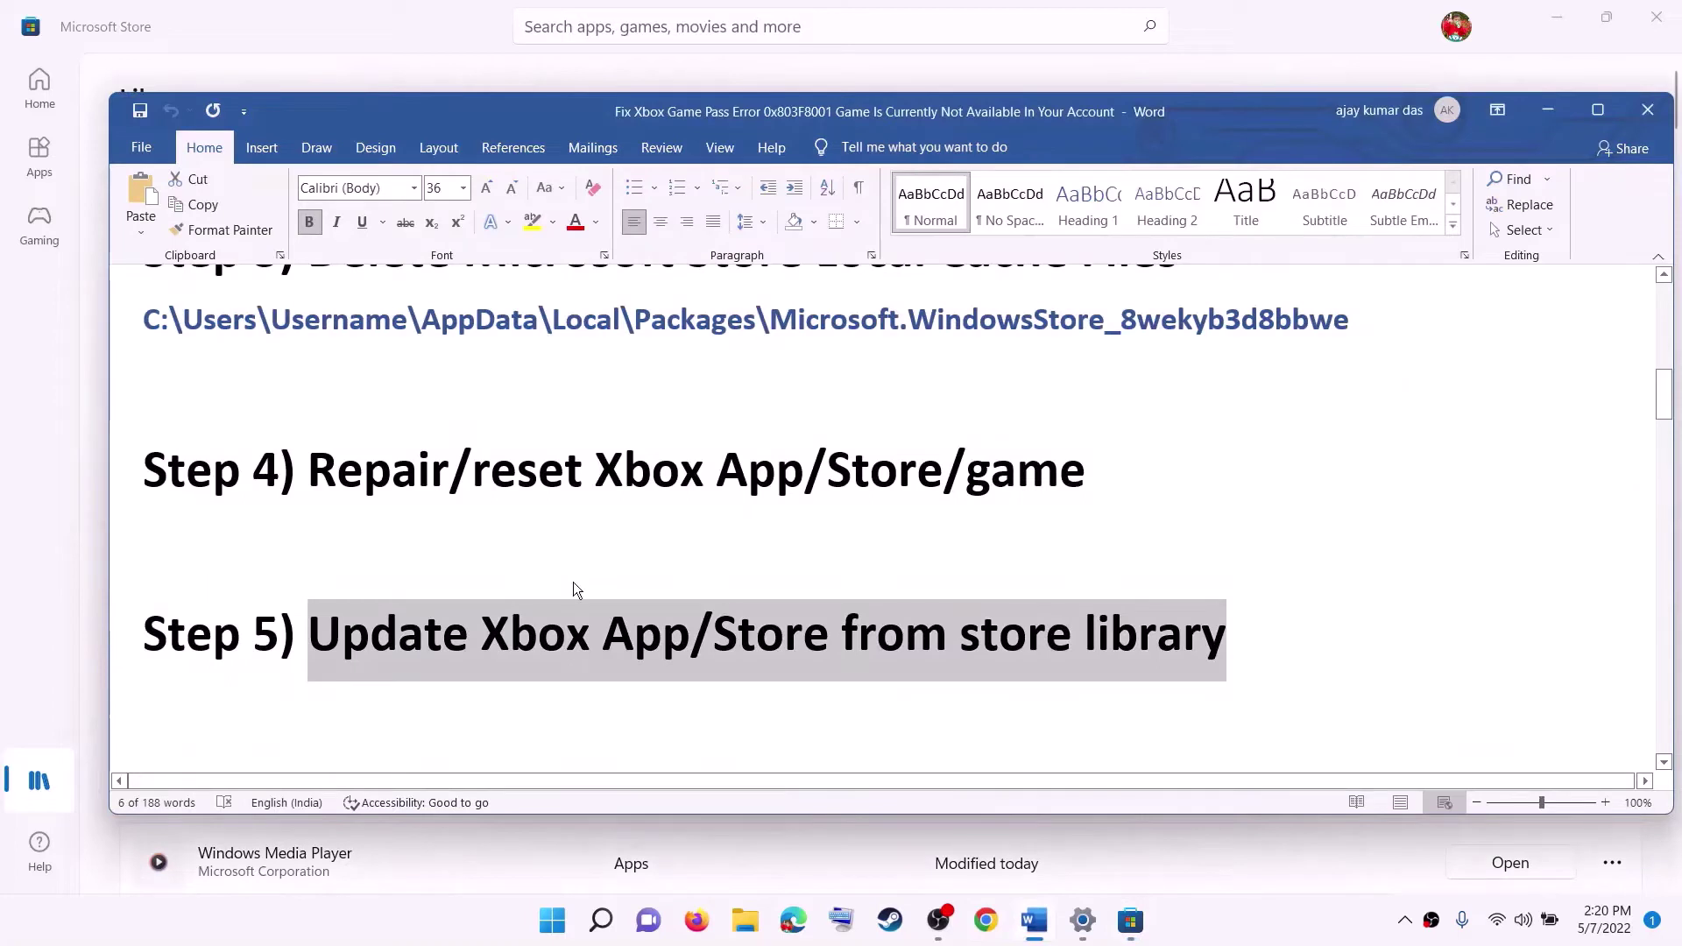
Mark the Step 6 heading in Word and copy the Xbox Identity Provider link.
{"action": "scroll", "coordinate": [575, 582], "scroll_direction": "down", "scroll_amount": 3}
{"action": "scroll", "coordinate": [577, 581], "scroll_direction": "down", "scroll_amount": 1}
{"action": "left_click_drag", "start_coordinate": [323, 478], "coordinate": [1402, 480]}
{"action": "scroll", "coordinate": [1508, 584], "scroll_direction": "down", "scroll_amount": 1}
{"action": "triple_click", "coordinate": [1507, 585]}
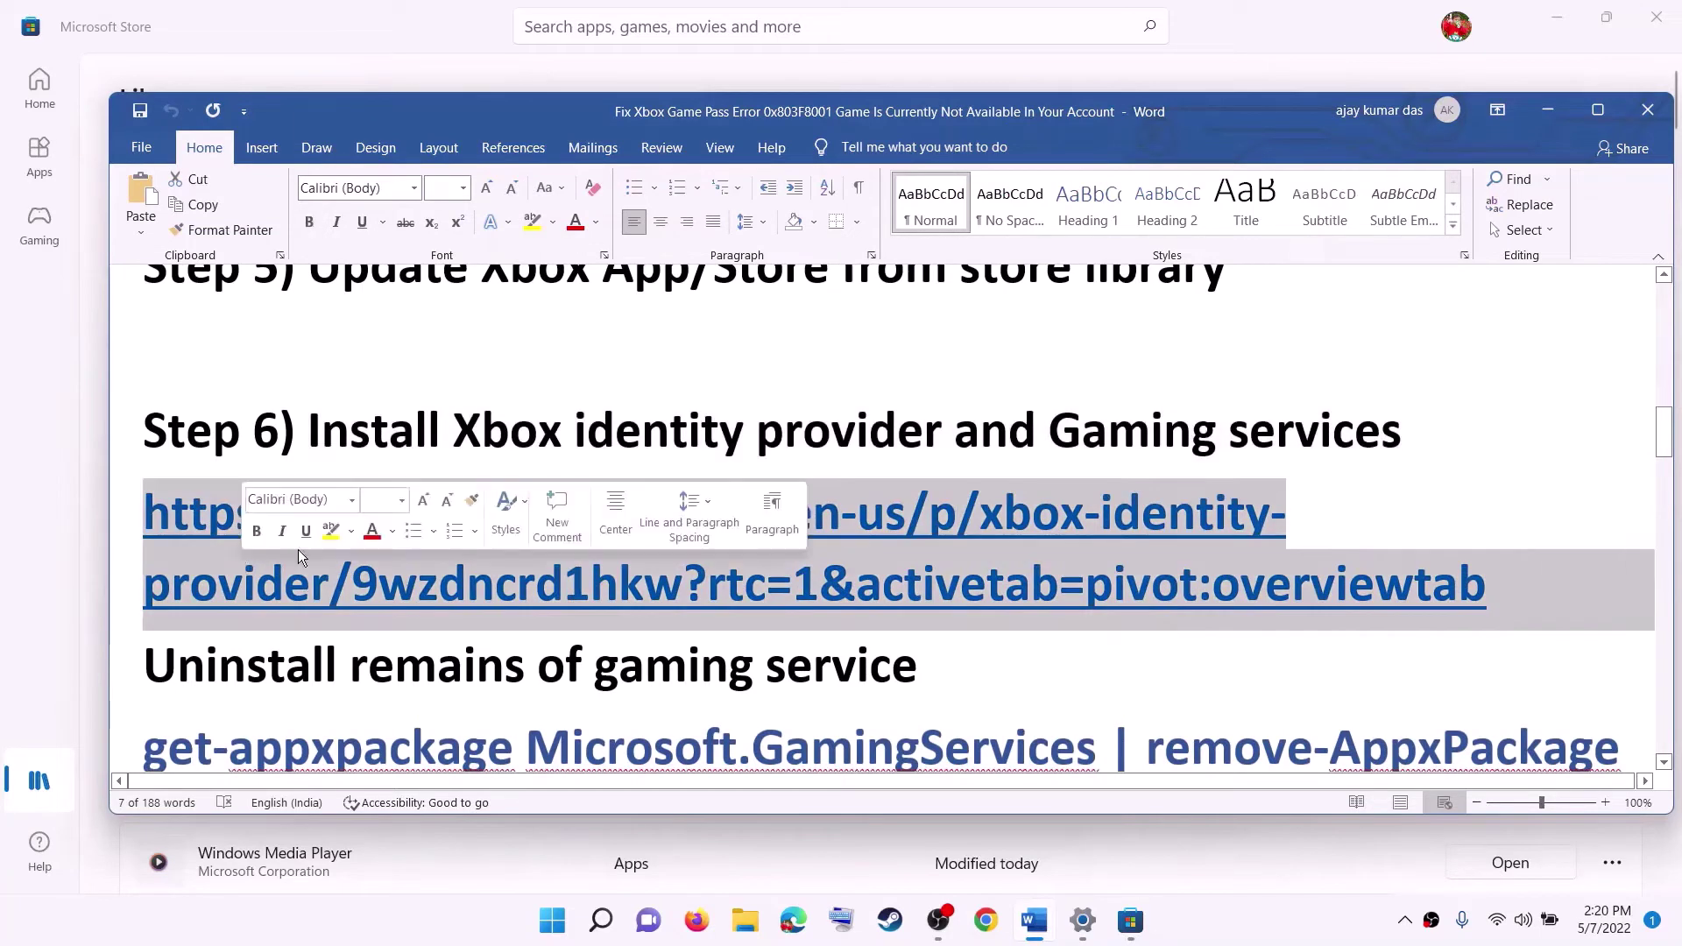
{"action": "right_click", "coordinate": [239, 550]}
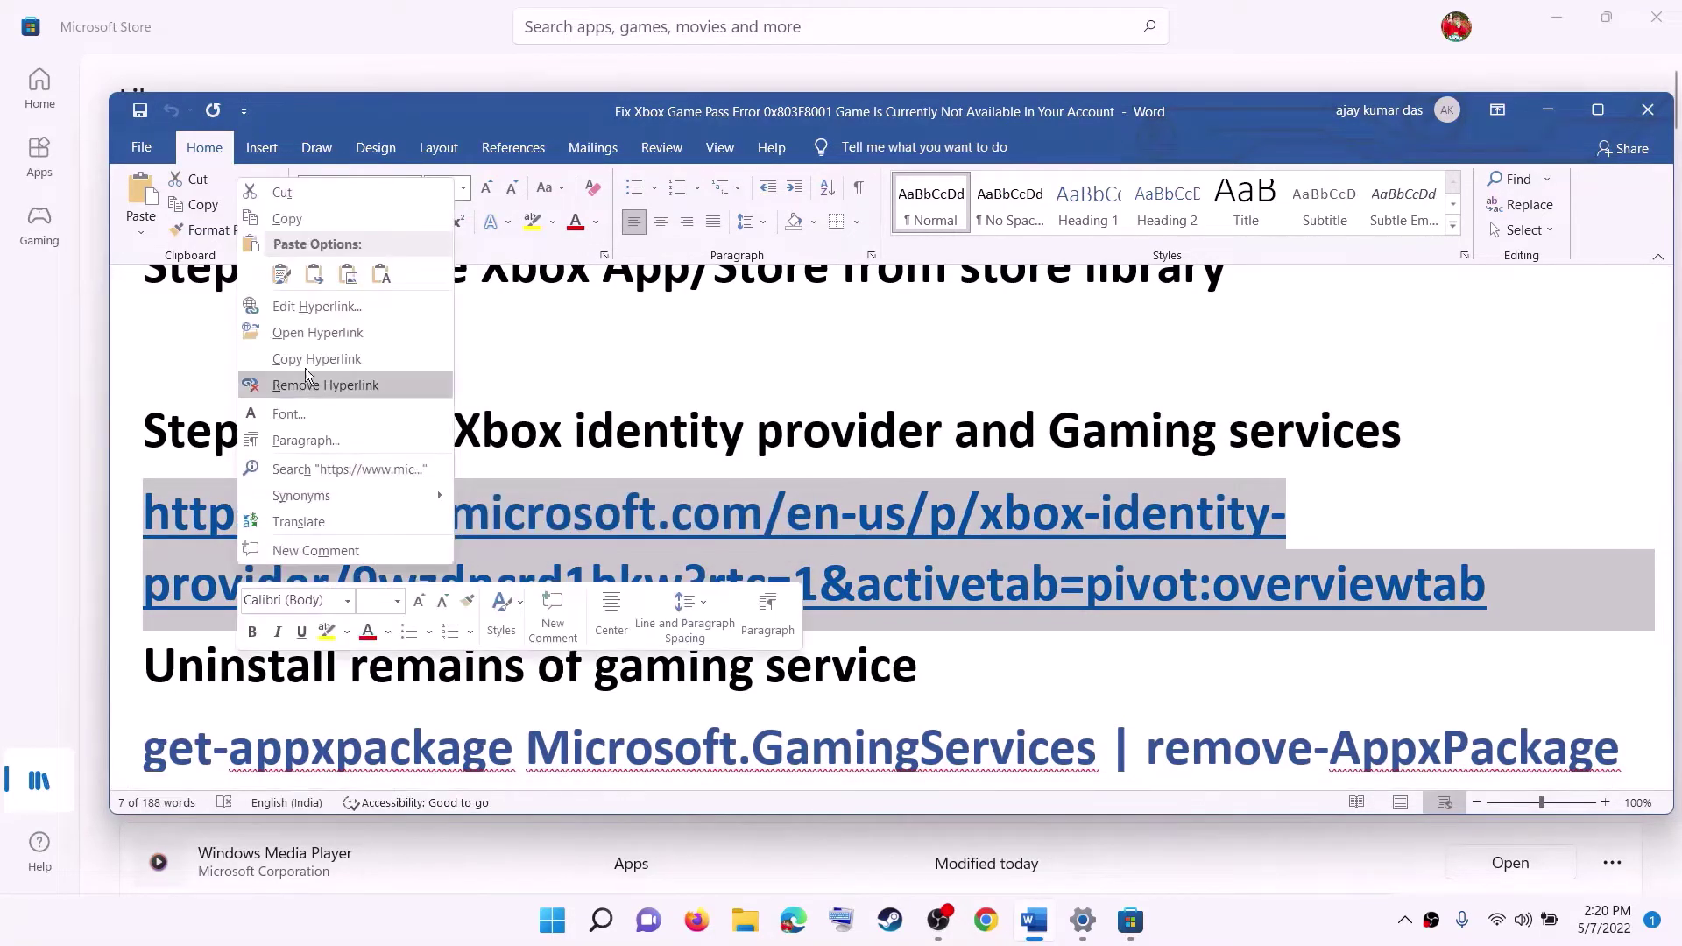
{"action": "left_click", "coordinate": [293, 220]}
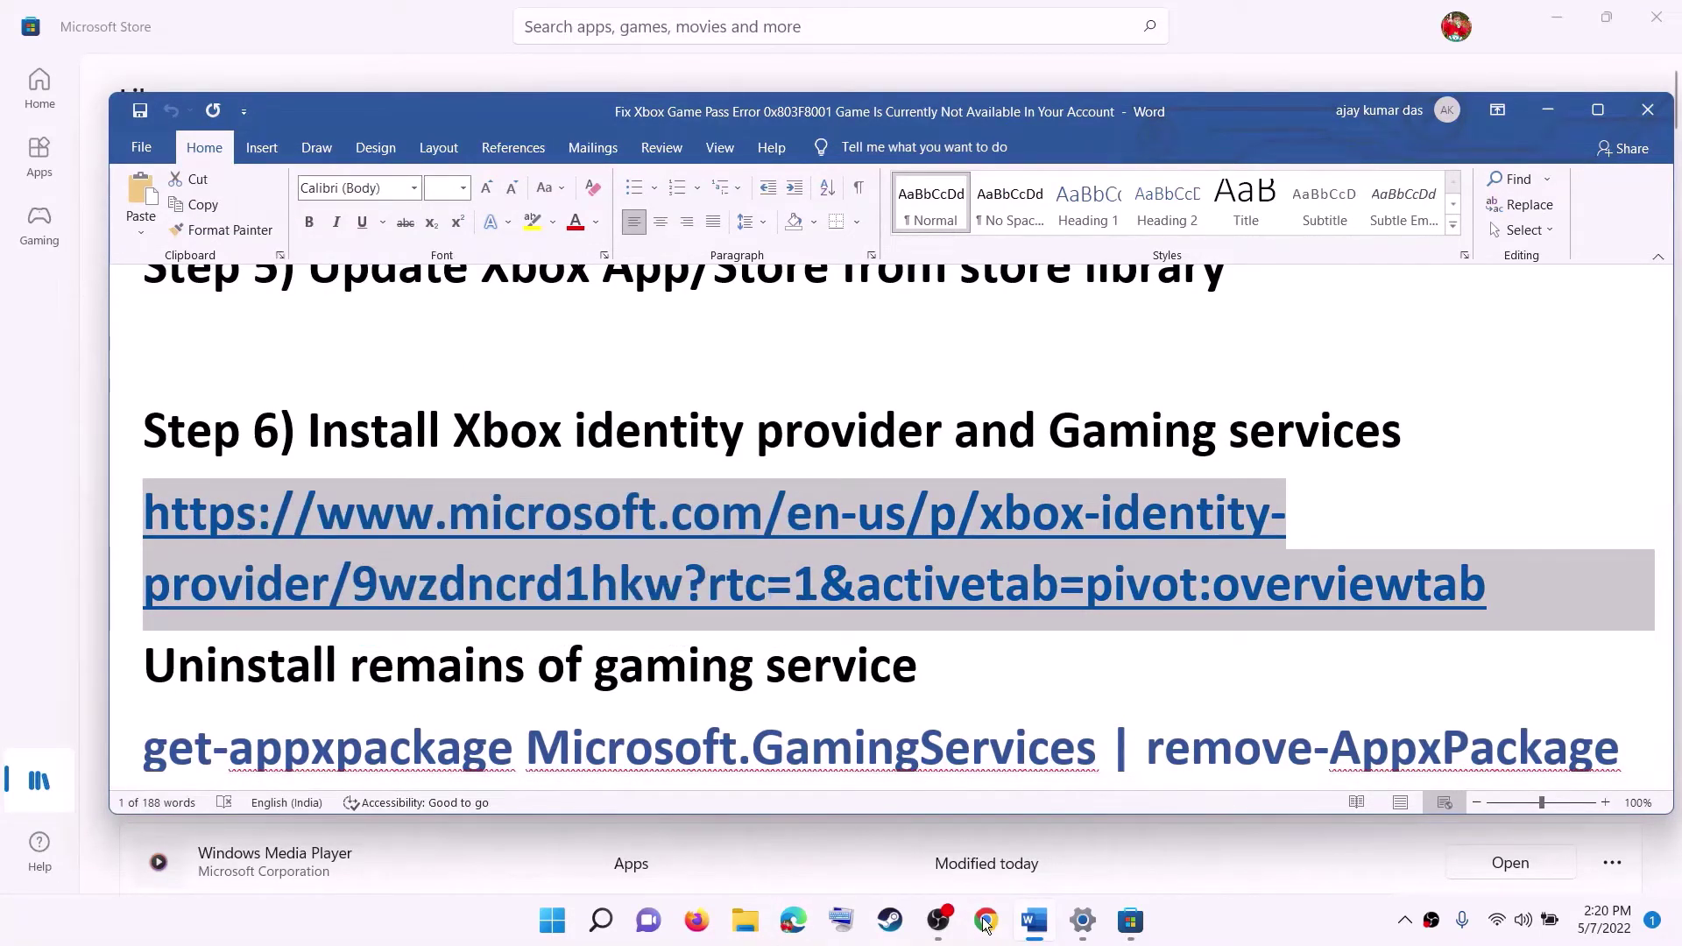
{"action": "left_click", "coordinate": [613, 666]}
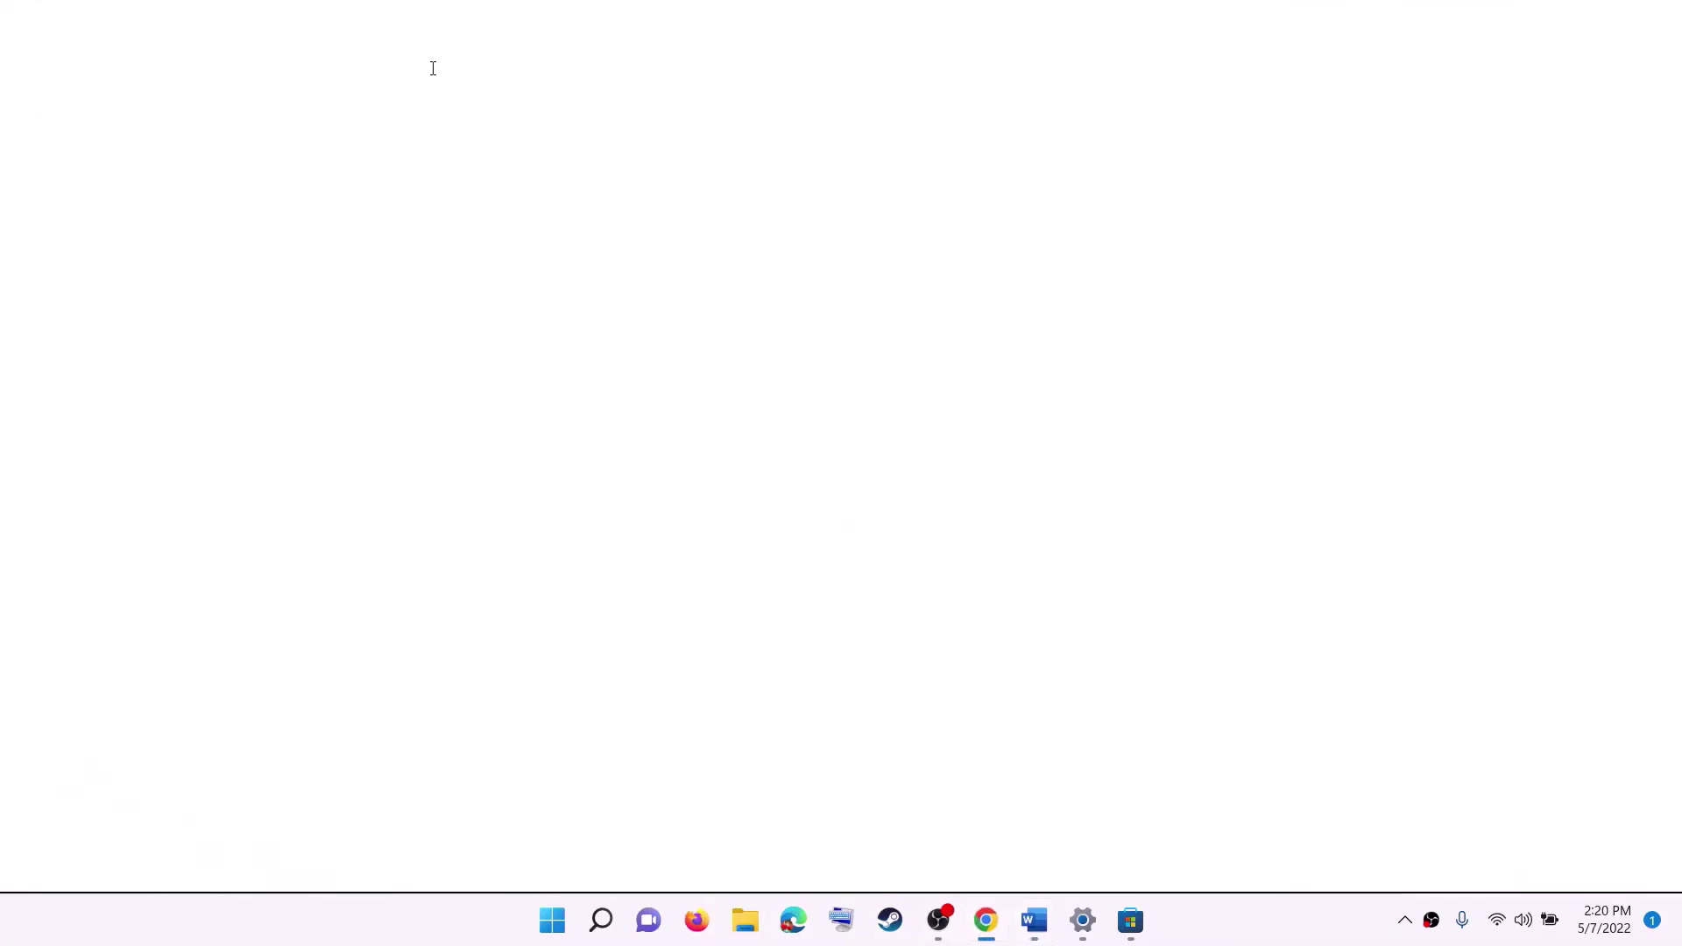
Load the copied Xbox Identity Provider link in Chrome and open it in Microsoft Store.
{"action": "right_click", "coordinate": [425, 58]}
{"action": "left_click", "coordinate": [491, 240]}
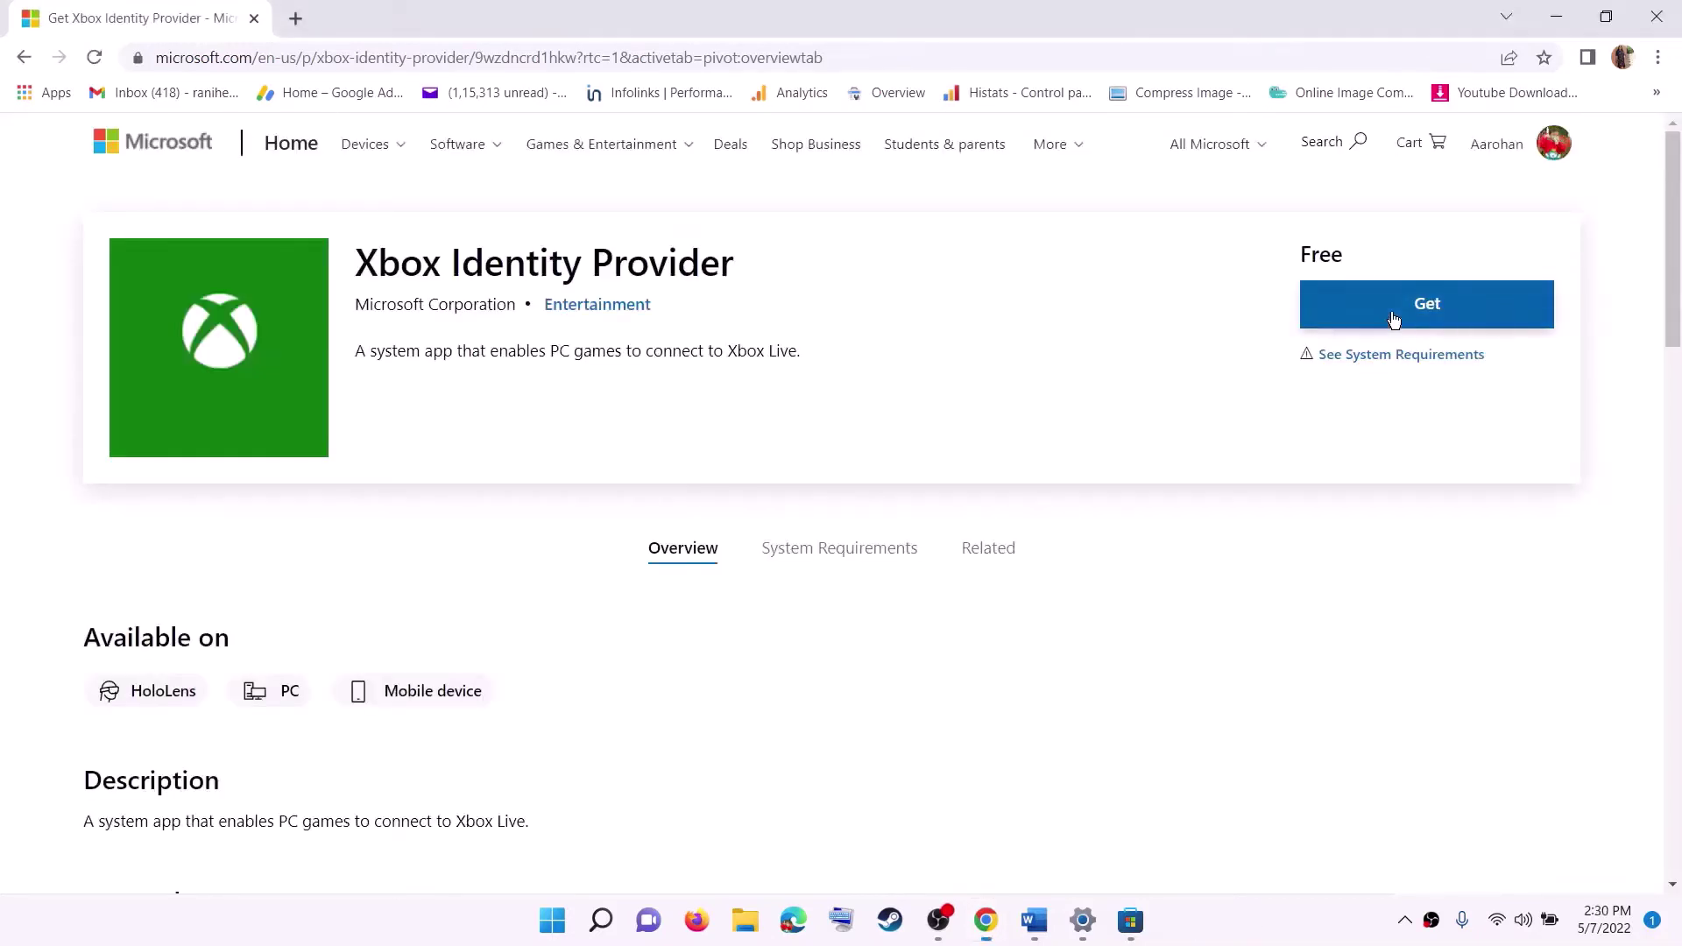
{"action": "left_click", "coordinate": [1330, 312]}
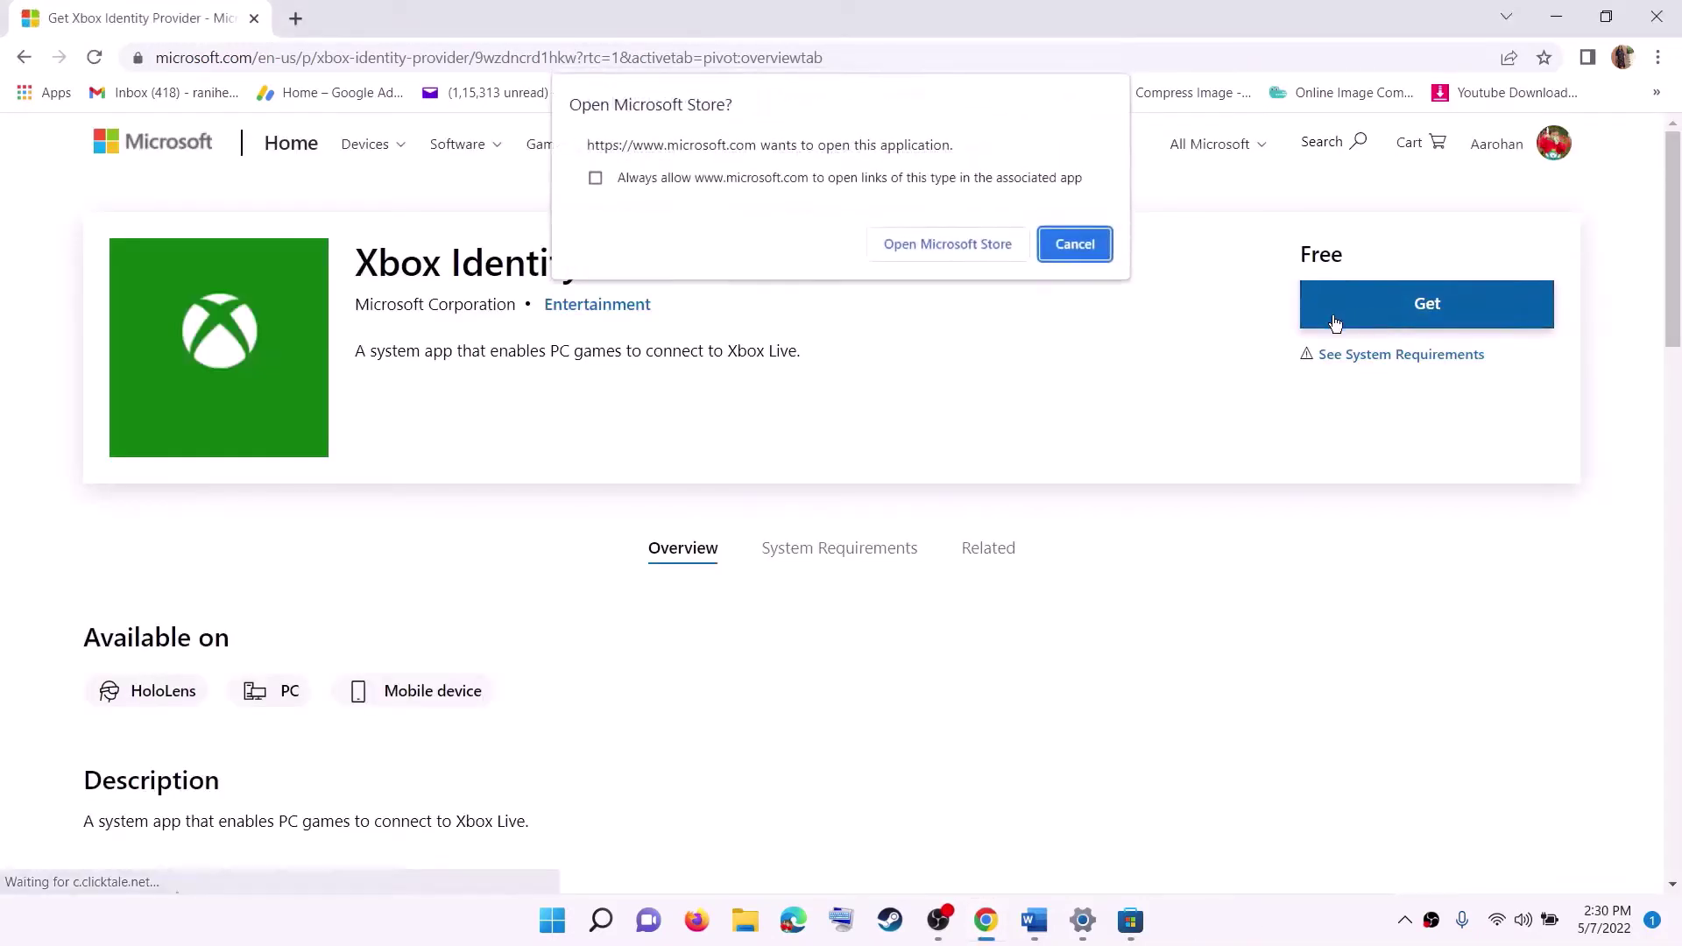
{"action": "left_click", "coordinate": [910, 247]}
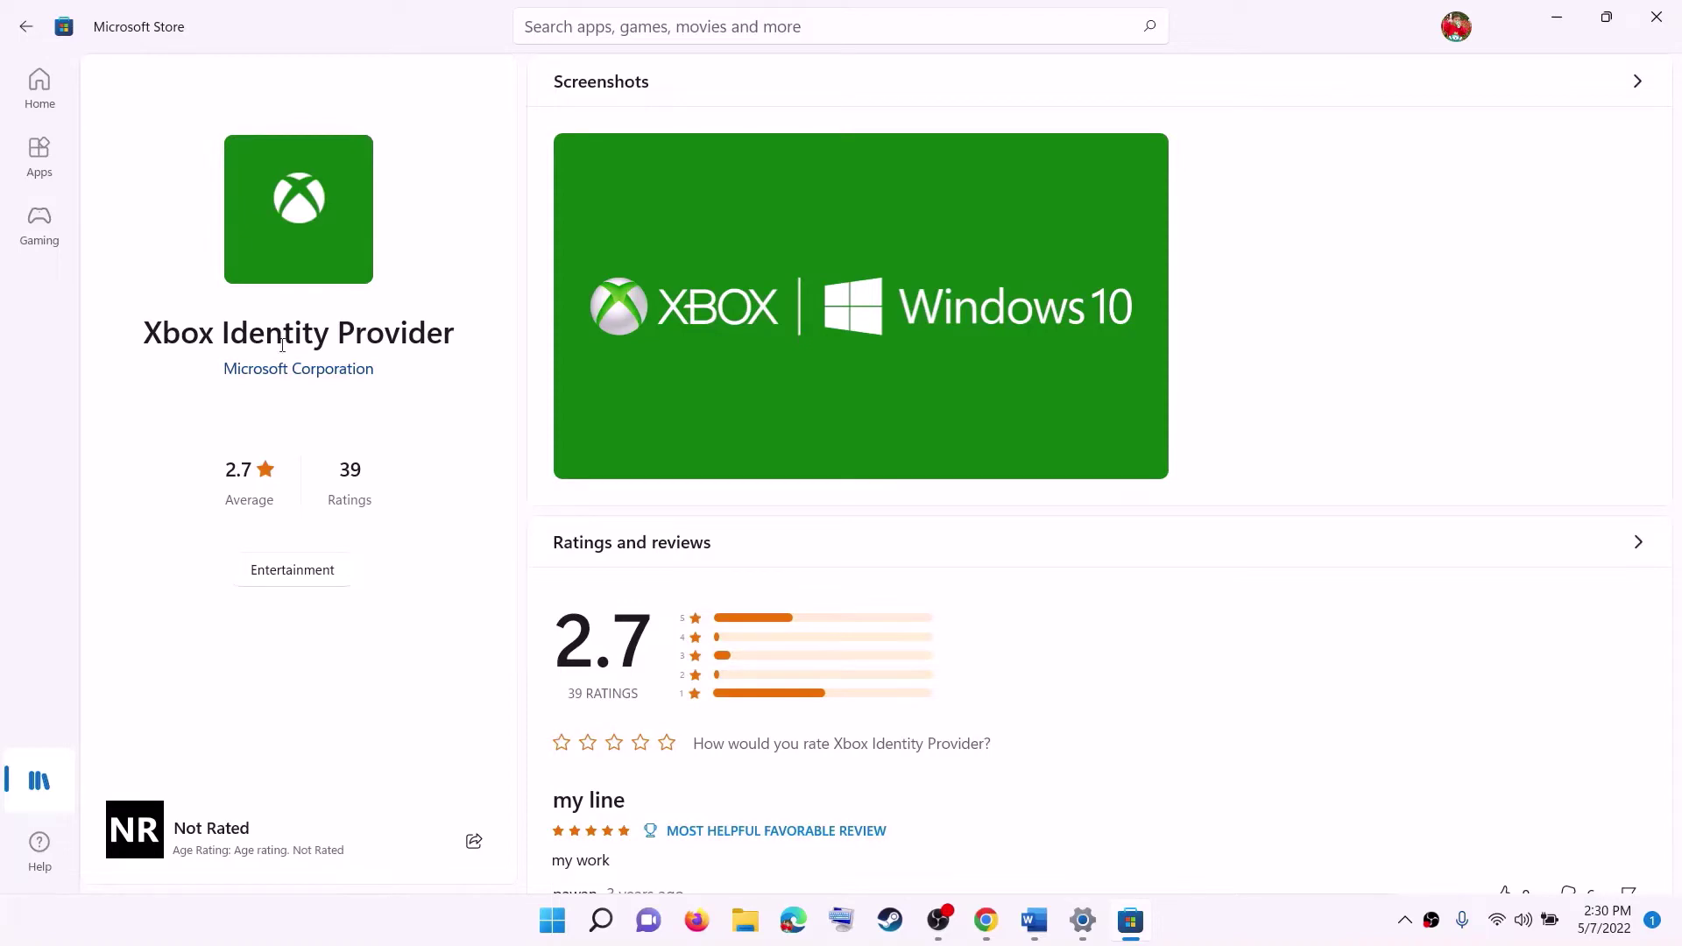
Copy the Gaming Services removal command from the Word guide.
{"action": "left_click", "coordinate": [1051, 931]}
{"action": "scroll", "coordinate": [370, 609], "scroll_direction": "down", "scroll_amount": 3}
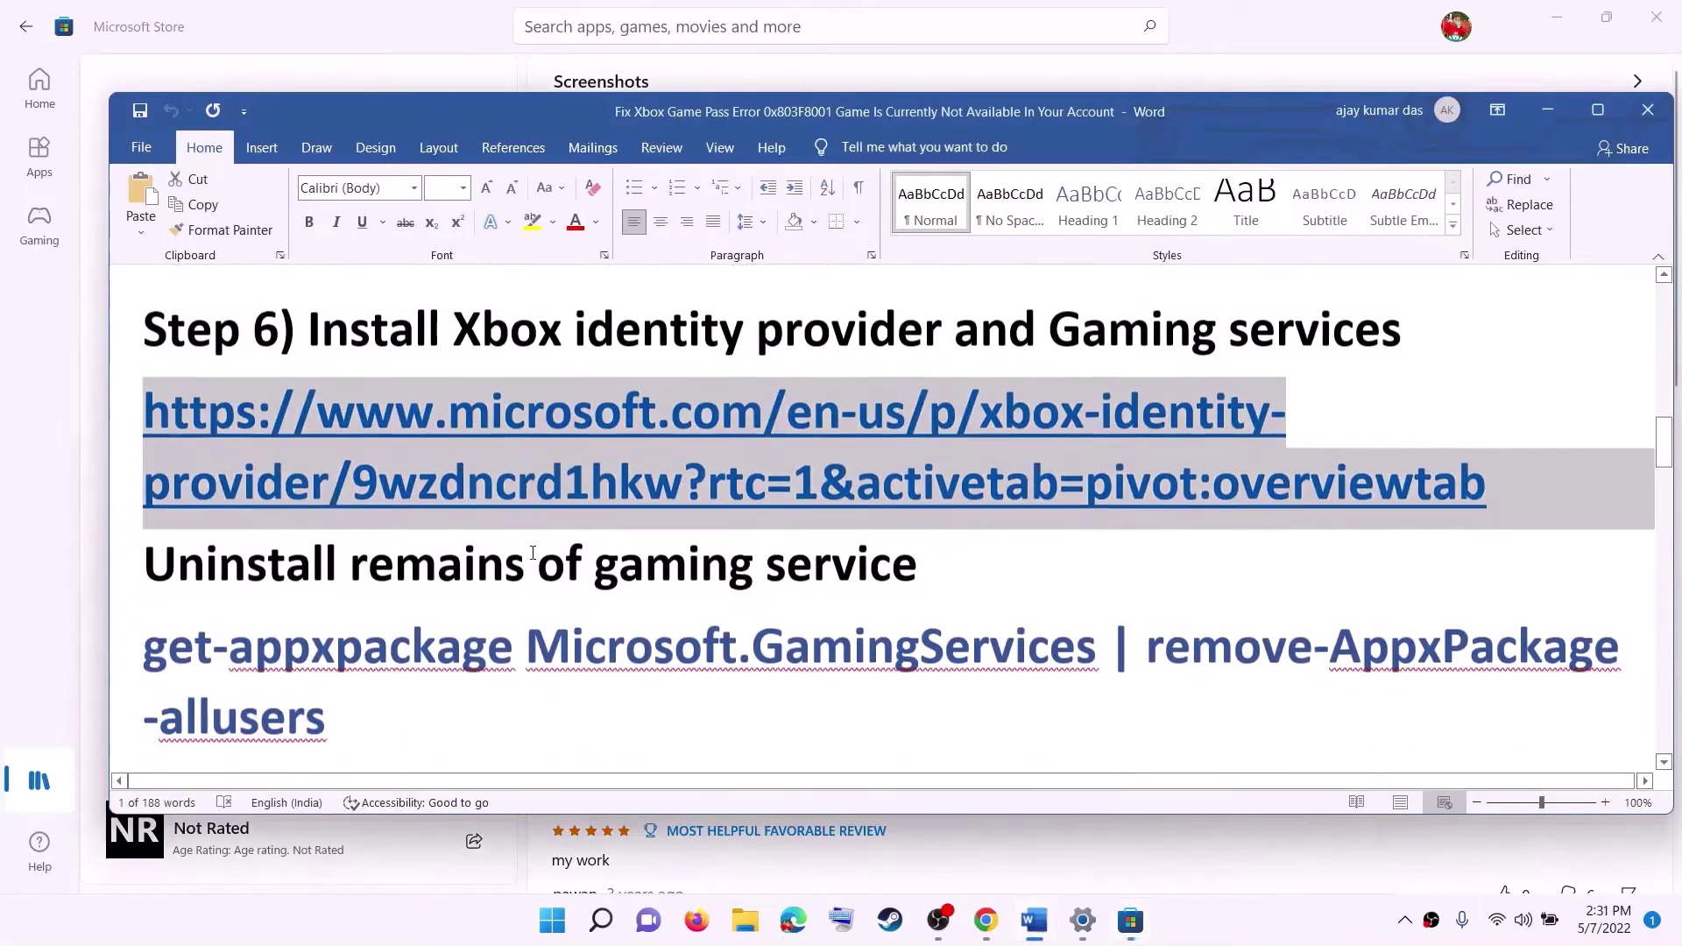
{"action": "left_click_drag", "start_coordinate": [369, 609], "coordinate": [175, 559]}
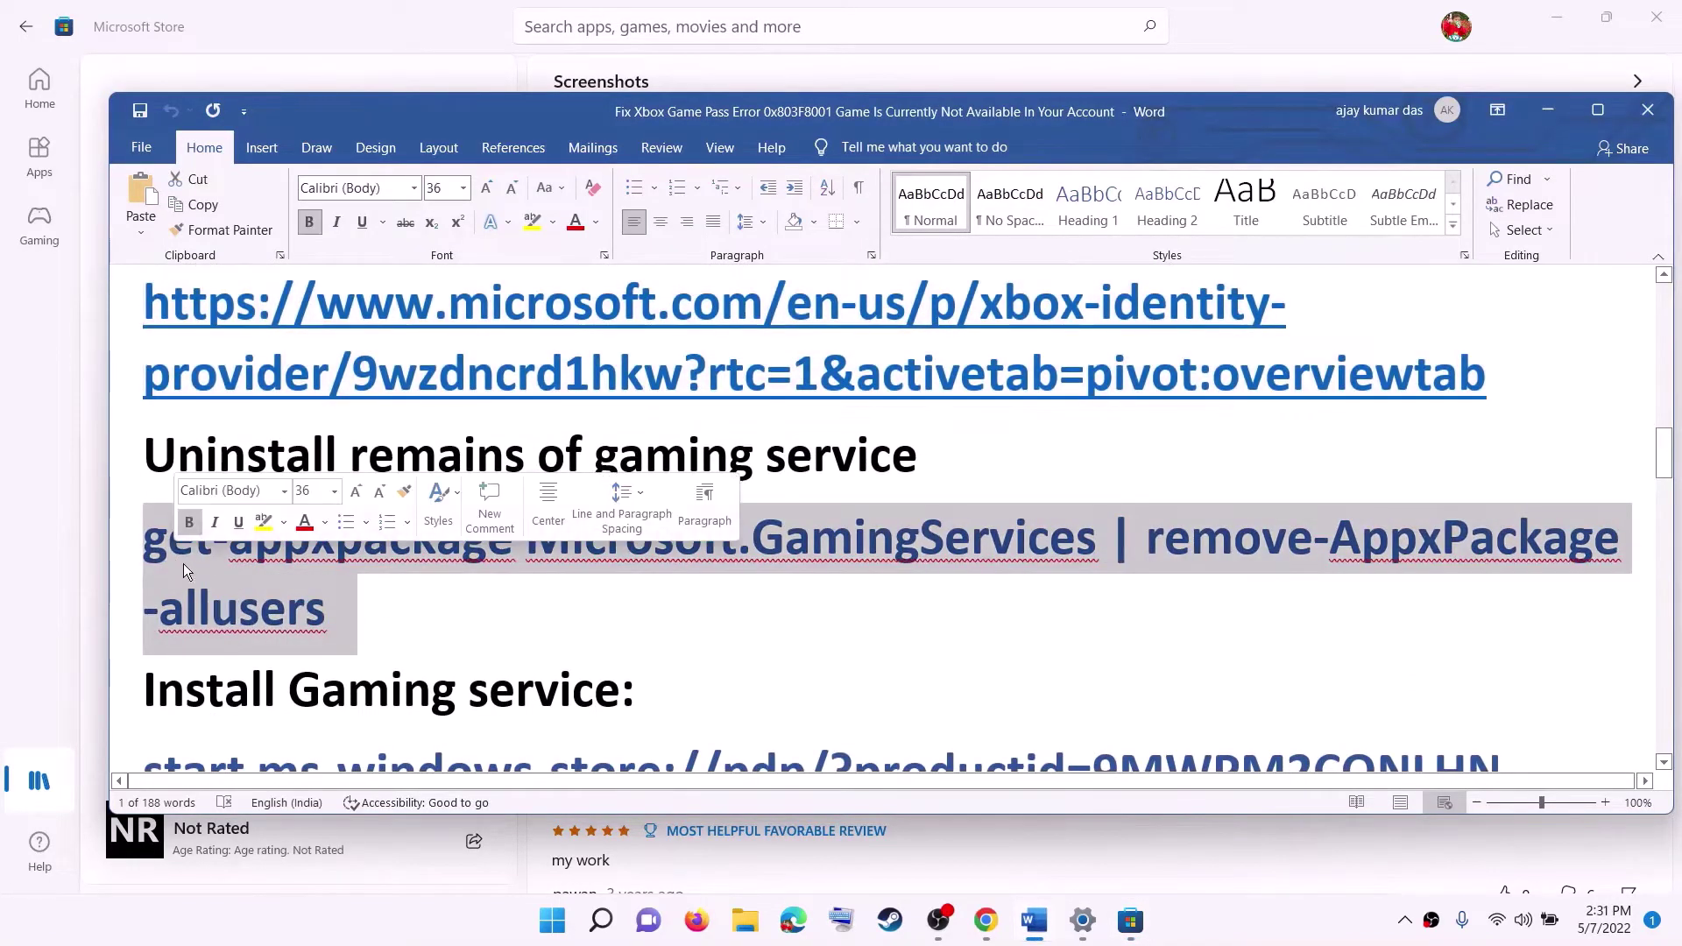
{"action": "right_click", "coordinate": [188, 565]}
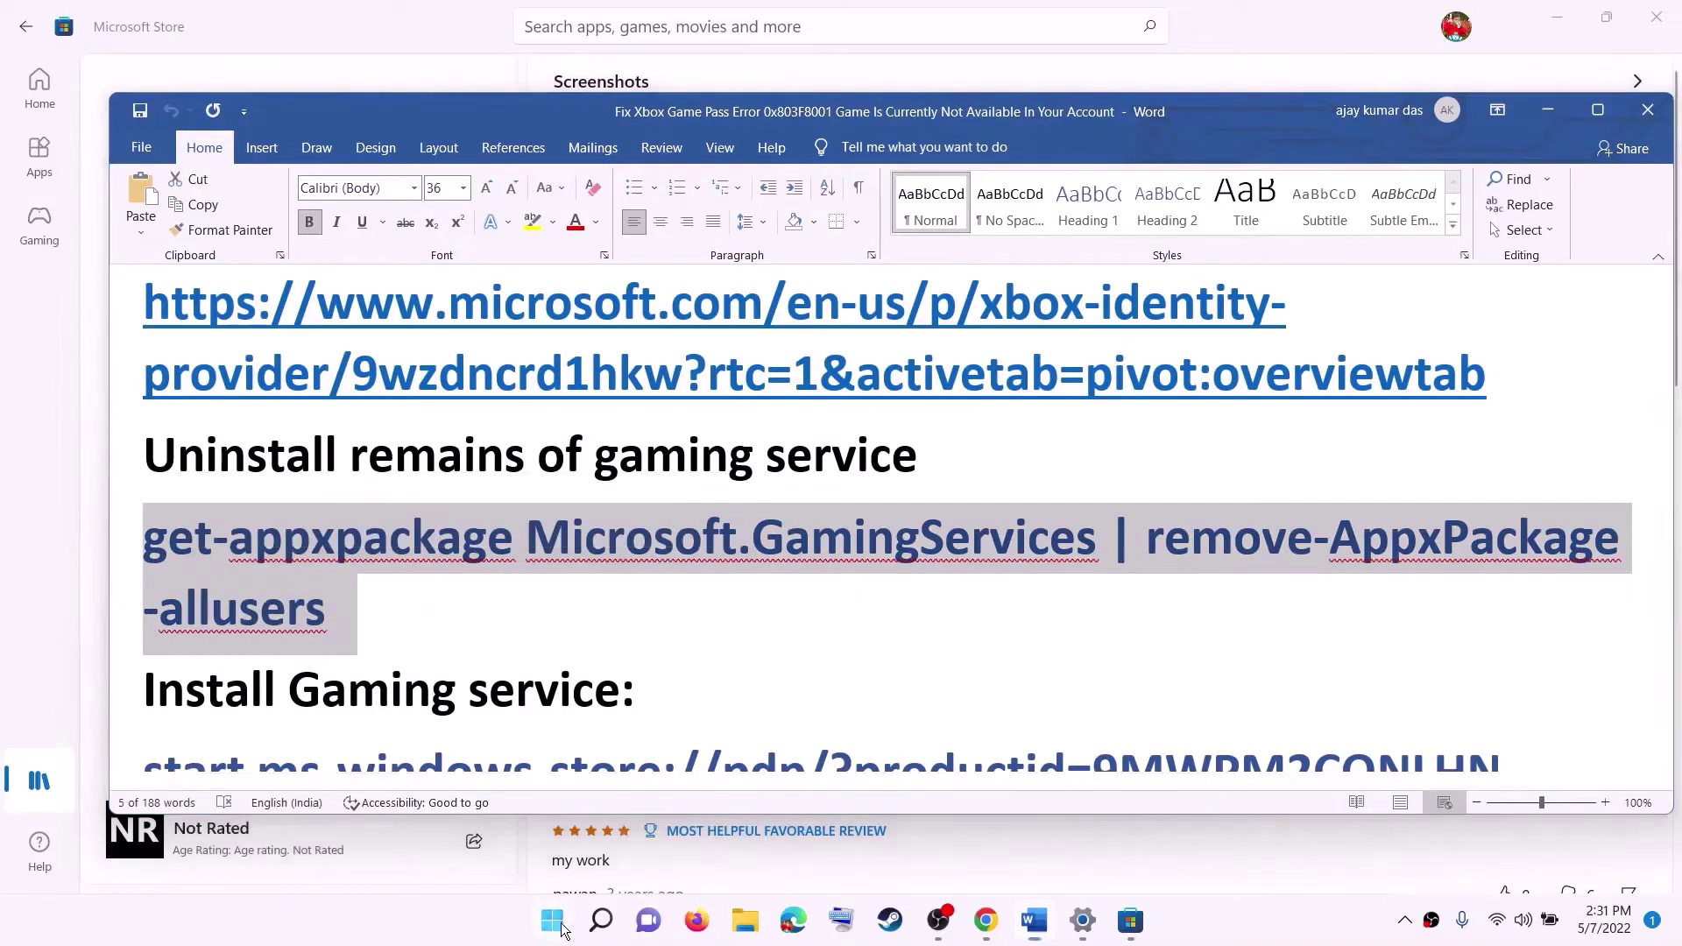
Launch Windows PowerShell as administrator from Start search and approve the UAC prompt.
{"action": "left_click", "coordinate": [552, 919]}
{"action": "type", "text": "po"}
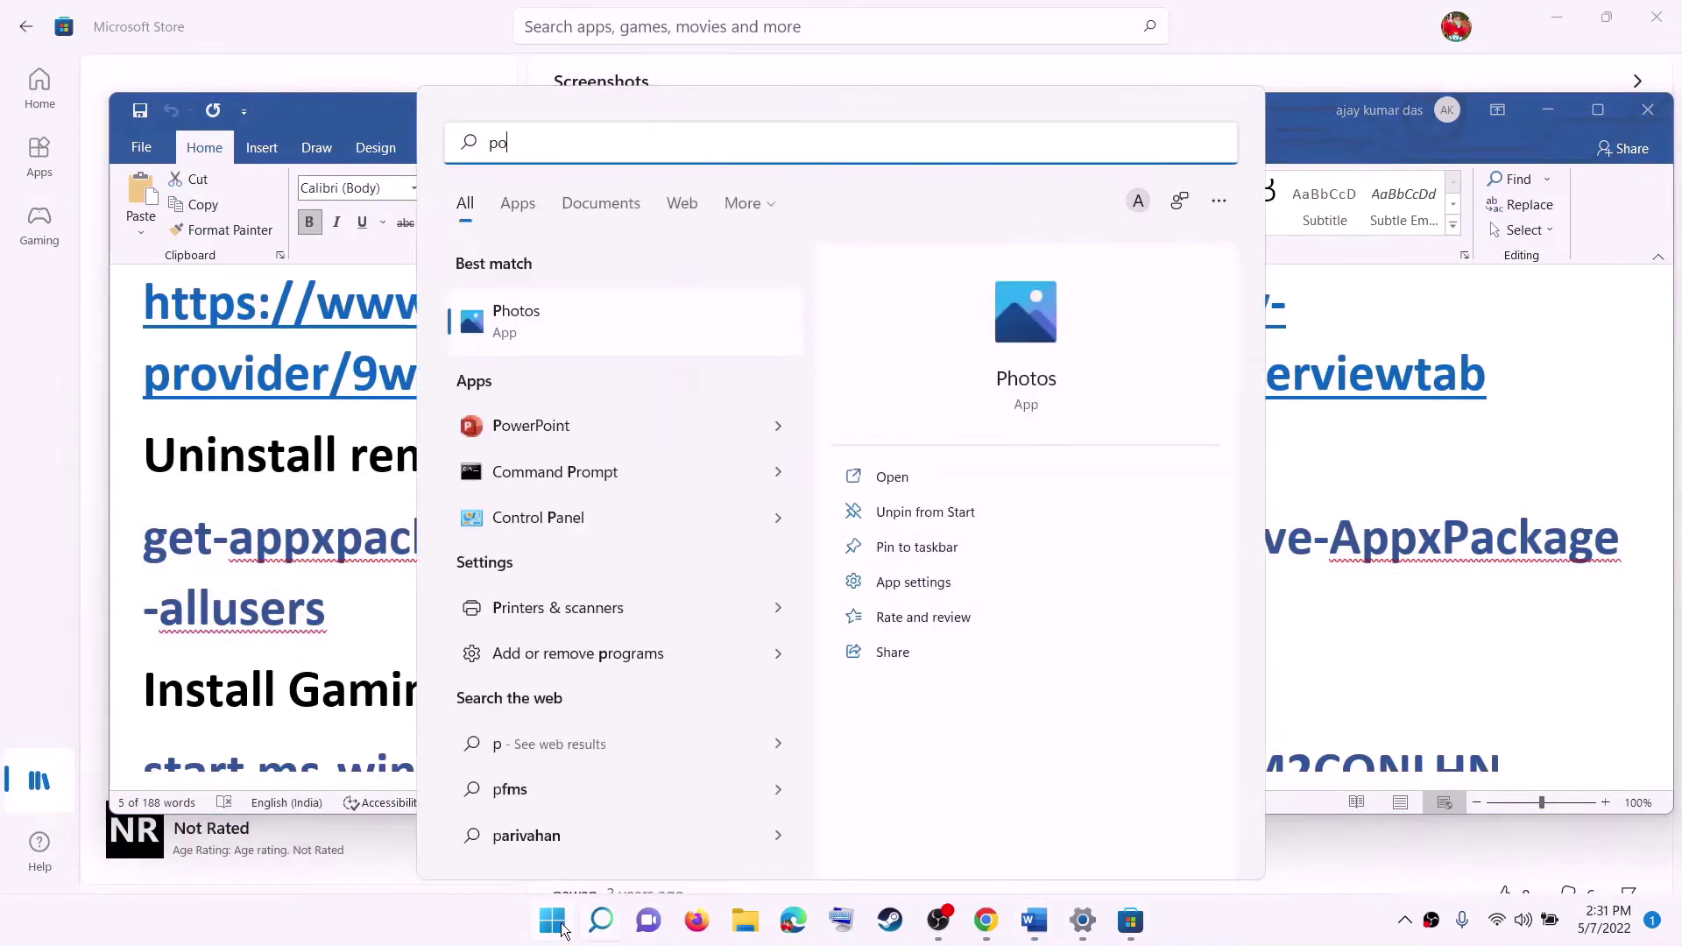
{"action": "type", "text": "wershell"}
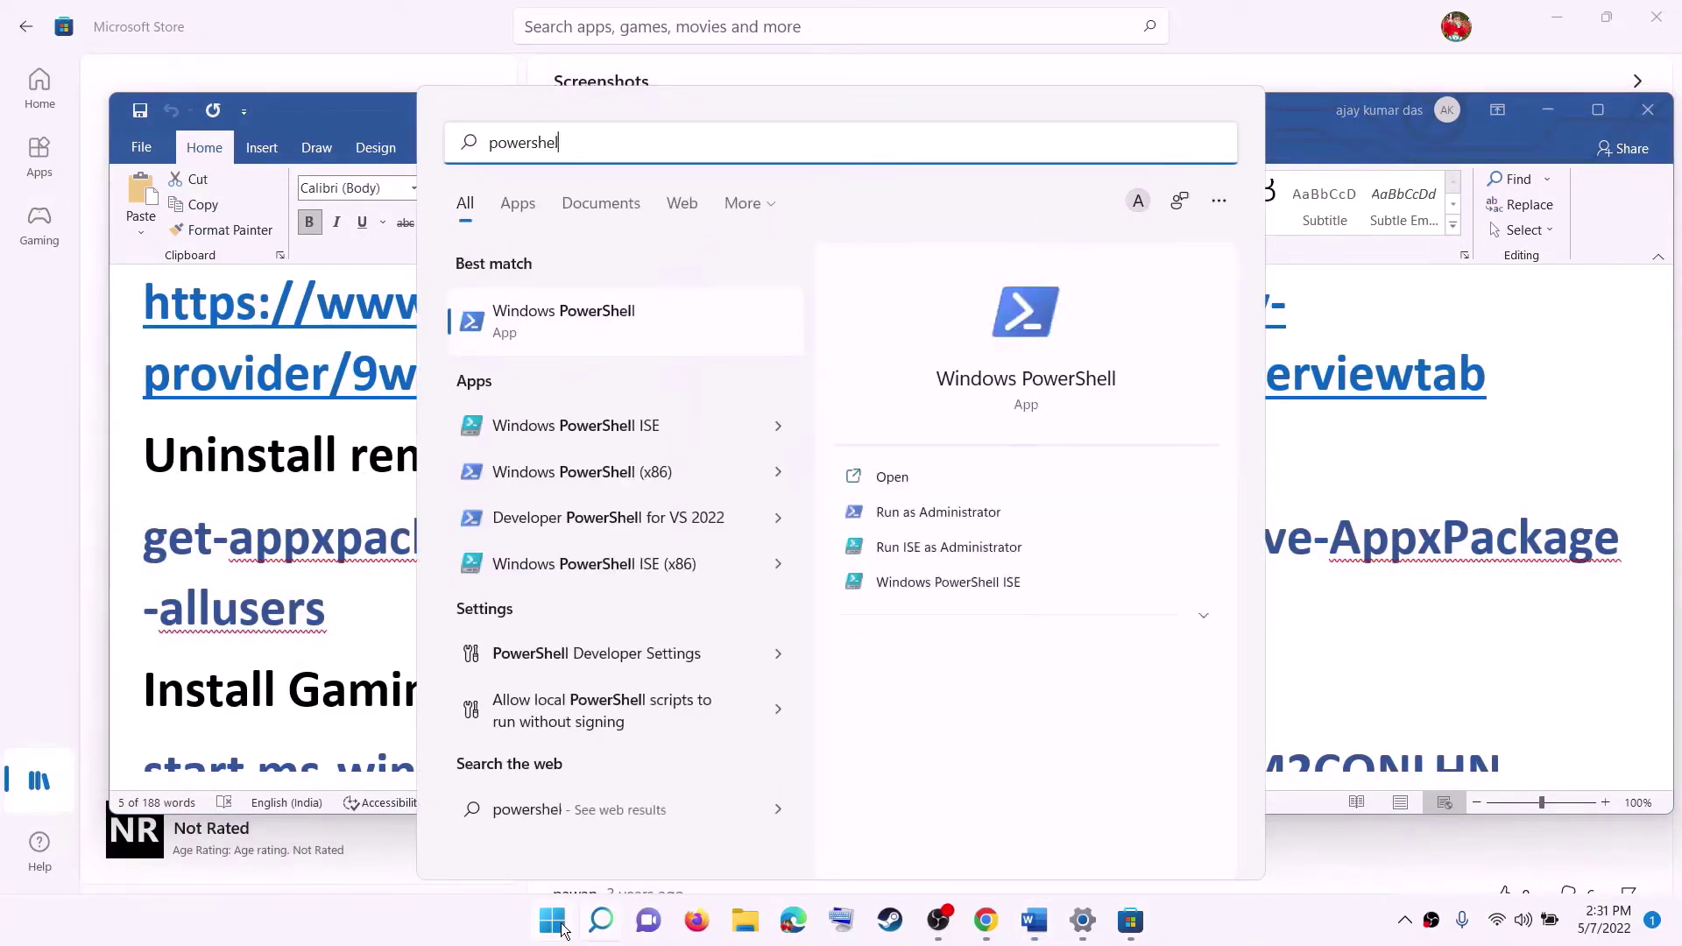
{"action": "right_click", "coordinate": [553, 302]}
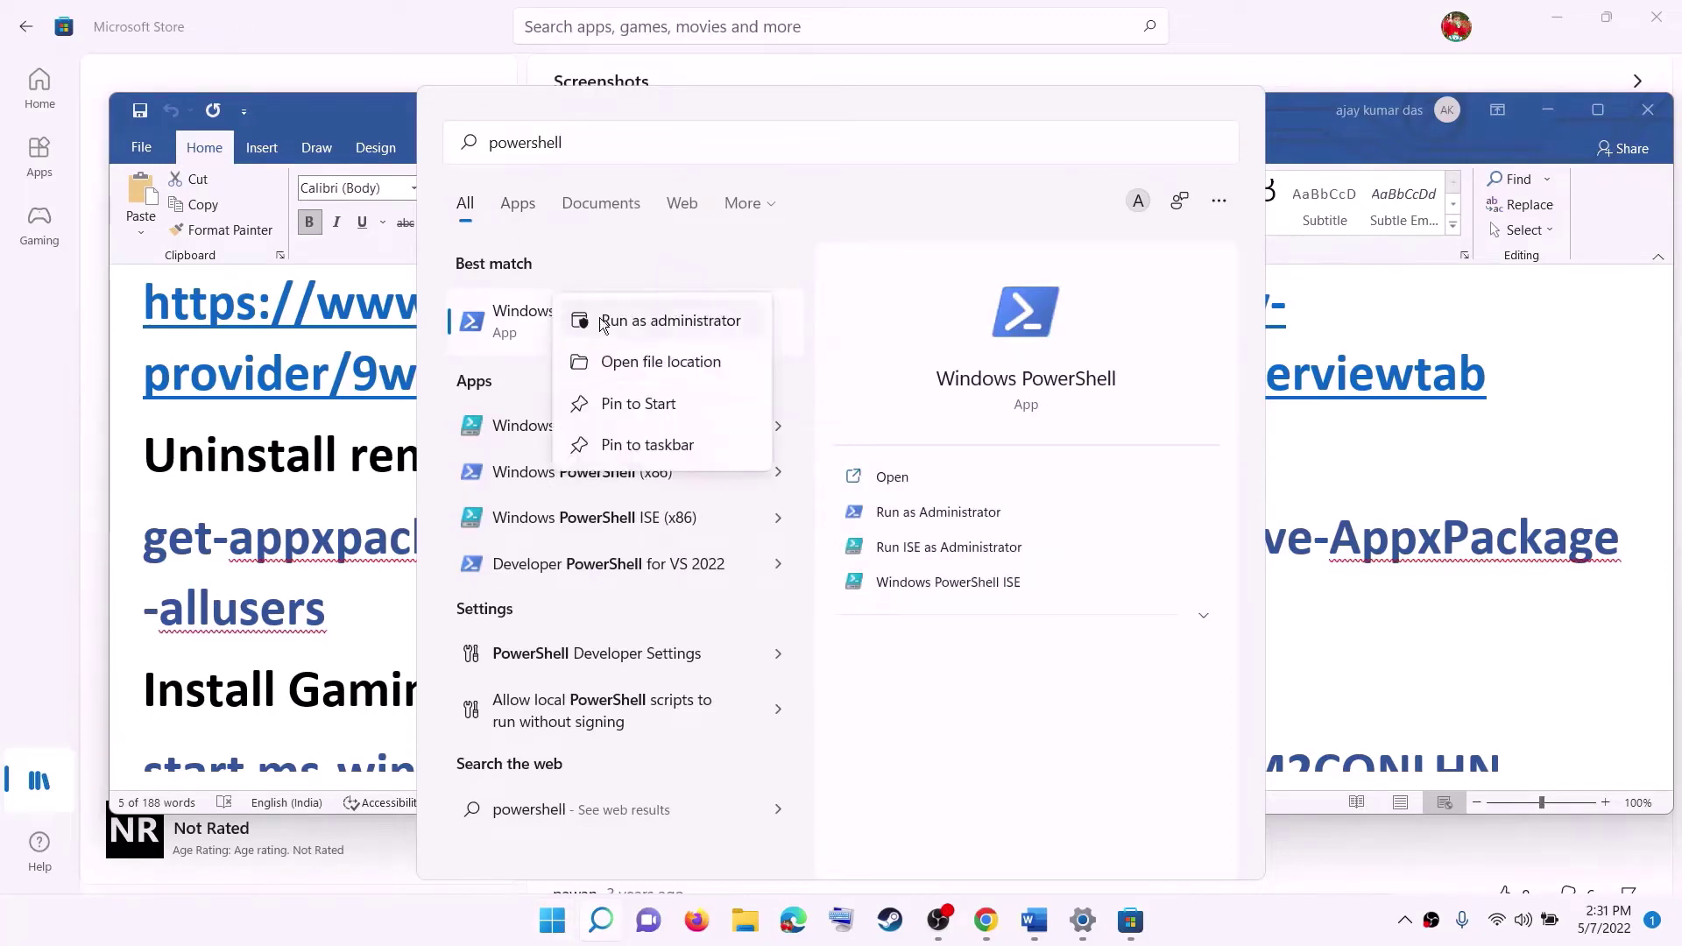
{"action": "key", "text": "Escape"}
{"action": "key", "text": "ctrl+shift+Return"}
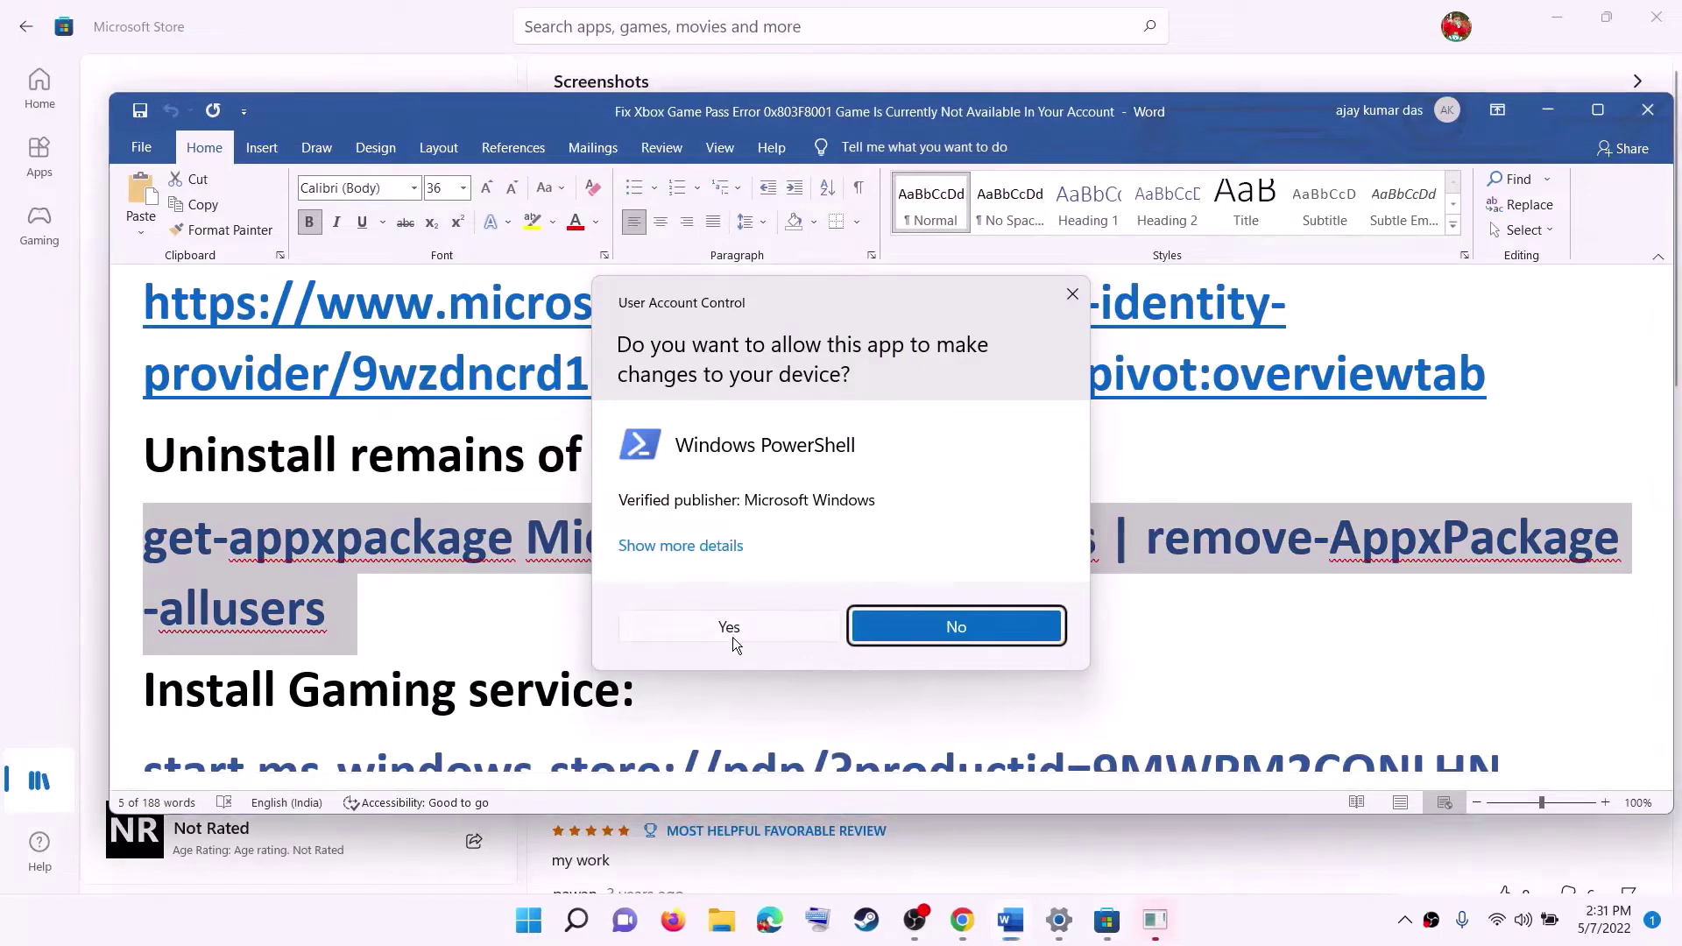
{"action": "left_click", "coordinate": [731, 631]}
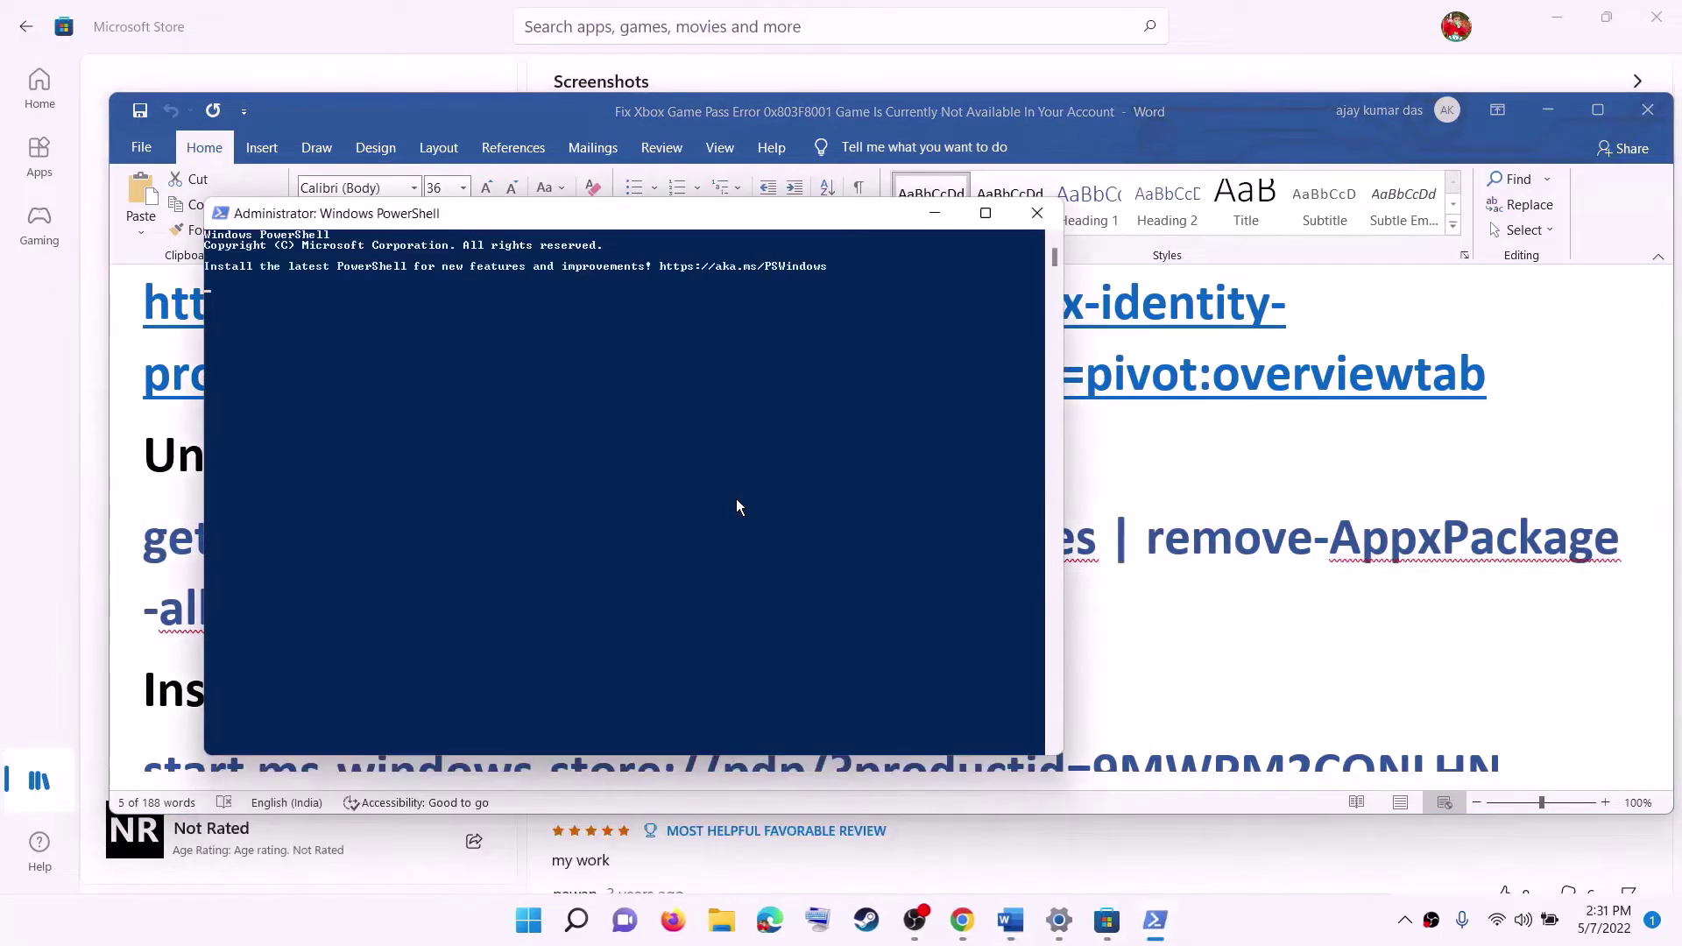
Paste and run the Gaming Services removal command in PowerShell.
{"action": "key", "text": "ctrl+v"}
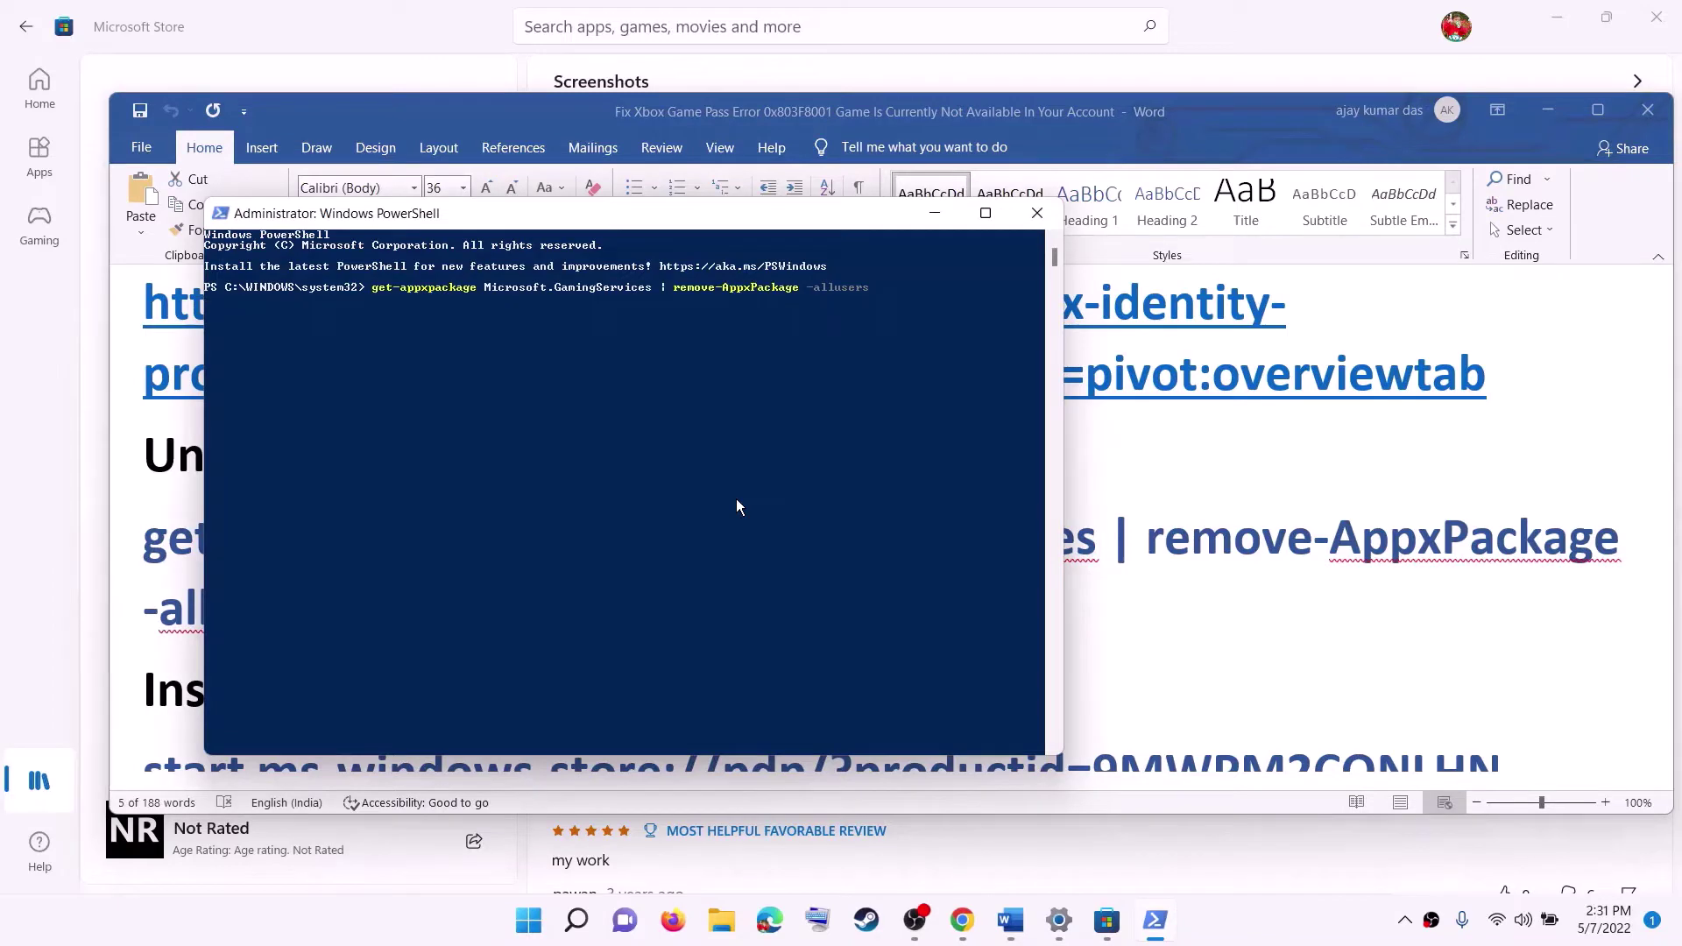
{"action": "left_click", "coordinate": [176, 518]}
{"action": "scroll", "coordinate": [601, 558], "scroll_direction": "down", "scroll_amount": 4}
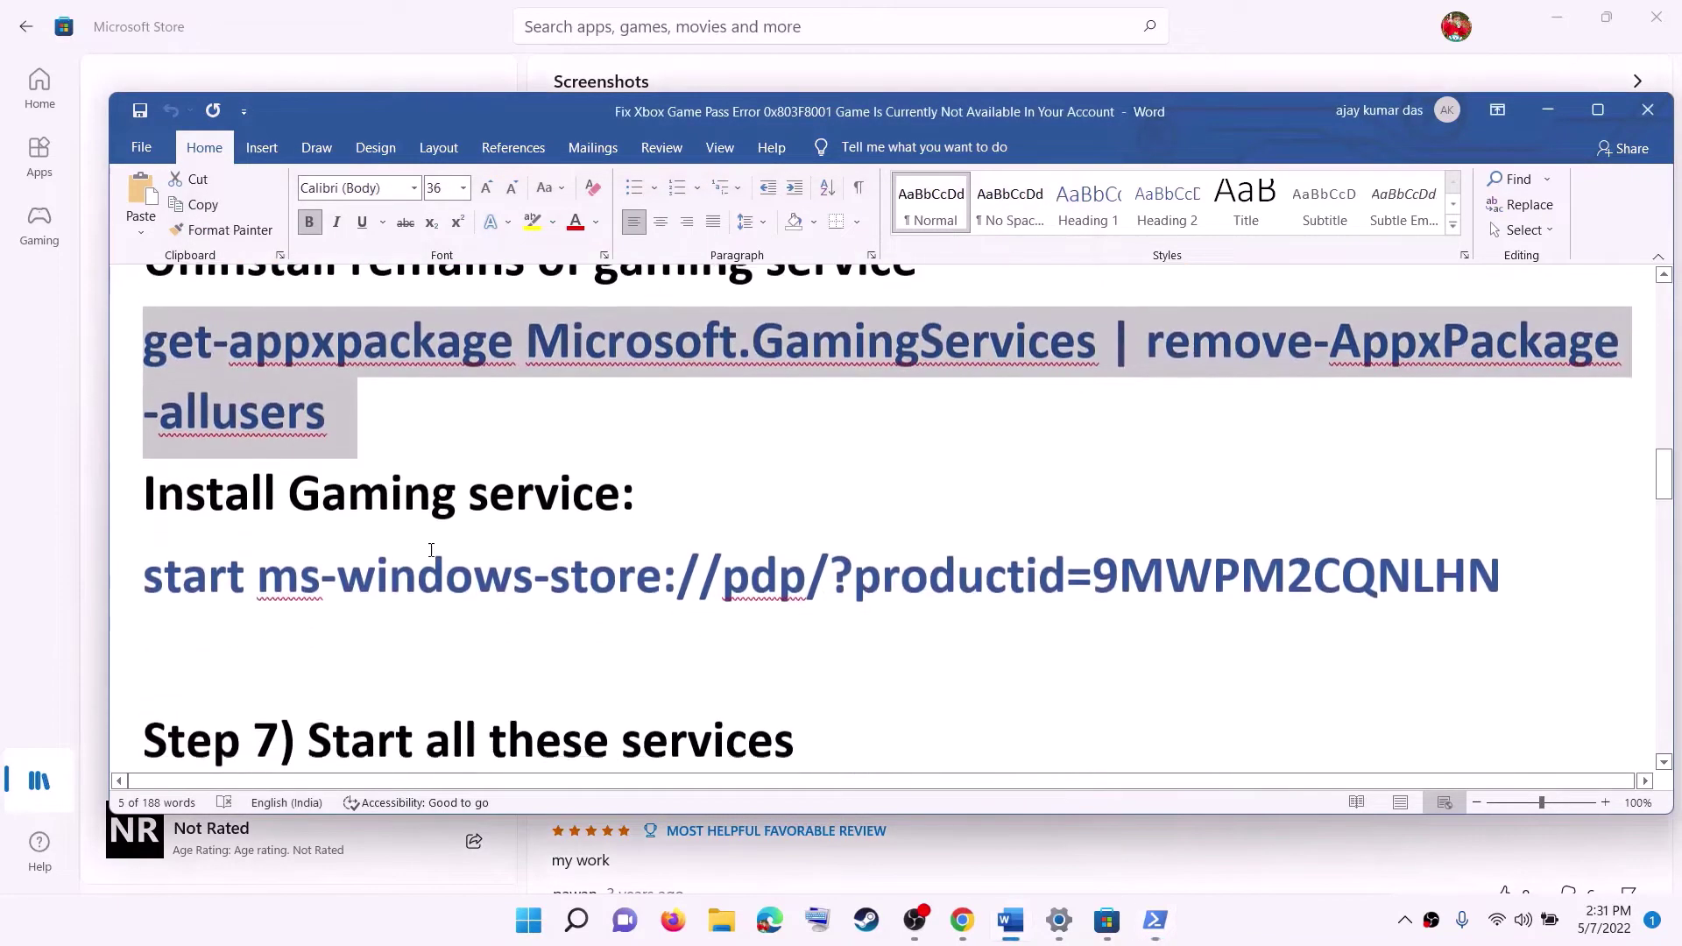
{"action": "scroll", "coordinate": [601, 558], "scroll_direction": "up", "scroll_amount": 1}
Copy the 'start ms-windows-store' command from Word and run it in PowerShell.
{"action": "left_click_drag", "start_coordinate": [1547, 616], "coordinate": [169, 633]}
{"action": "right_click", "coordinate": [170, 633]}
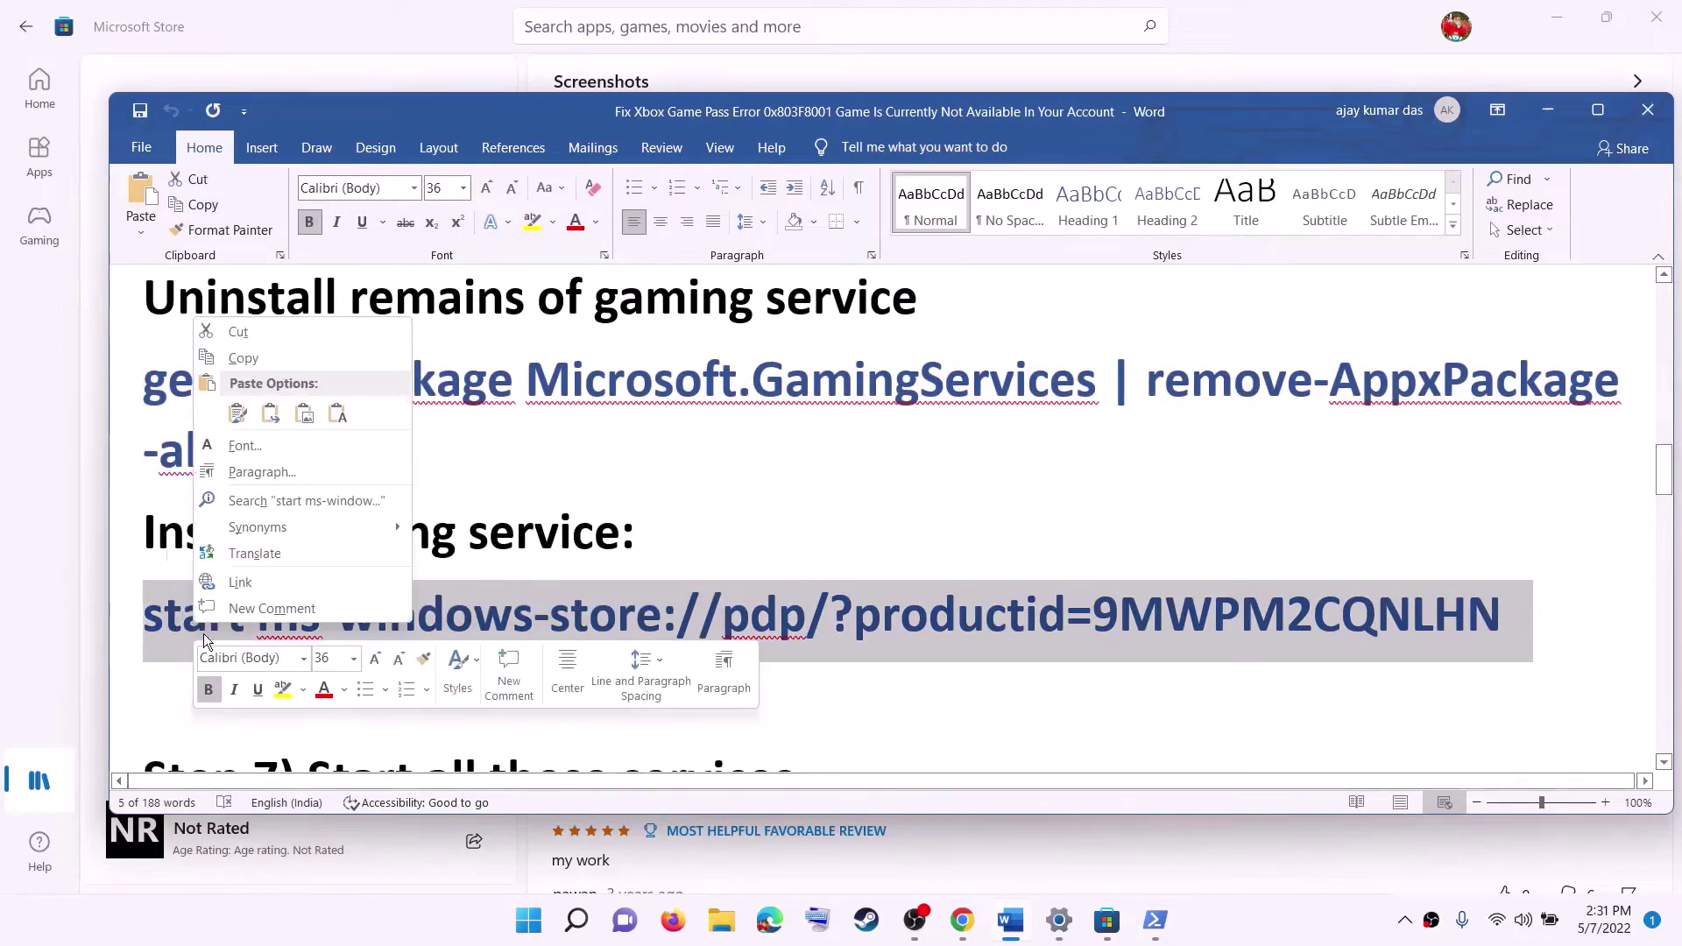
{"action": "left_click", "coordinate": [243, 360]}
{"action": "key", "text": "alt+Tab"}
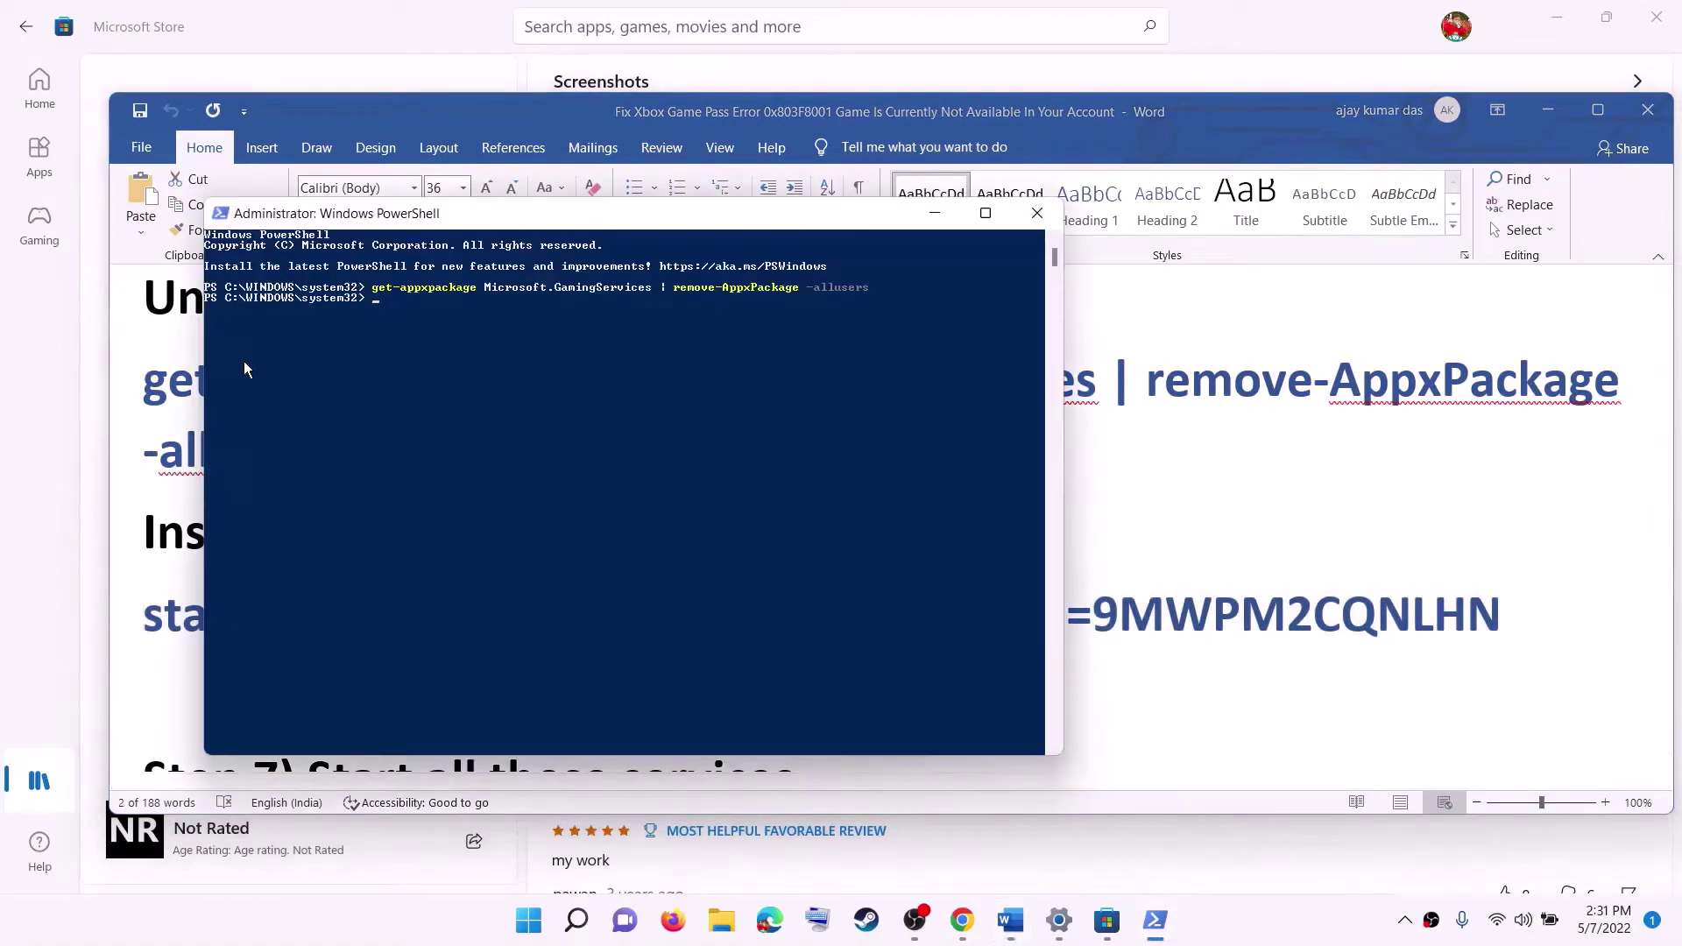
{"action": "right_click", "coordinate": [244, 369]}
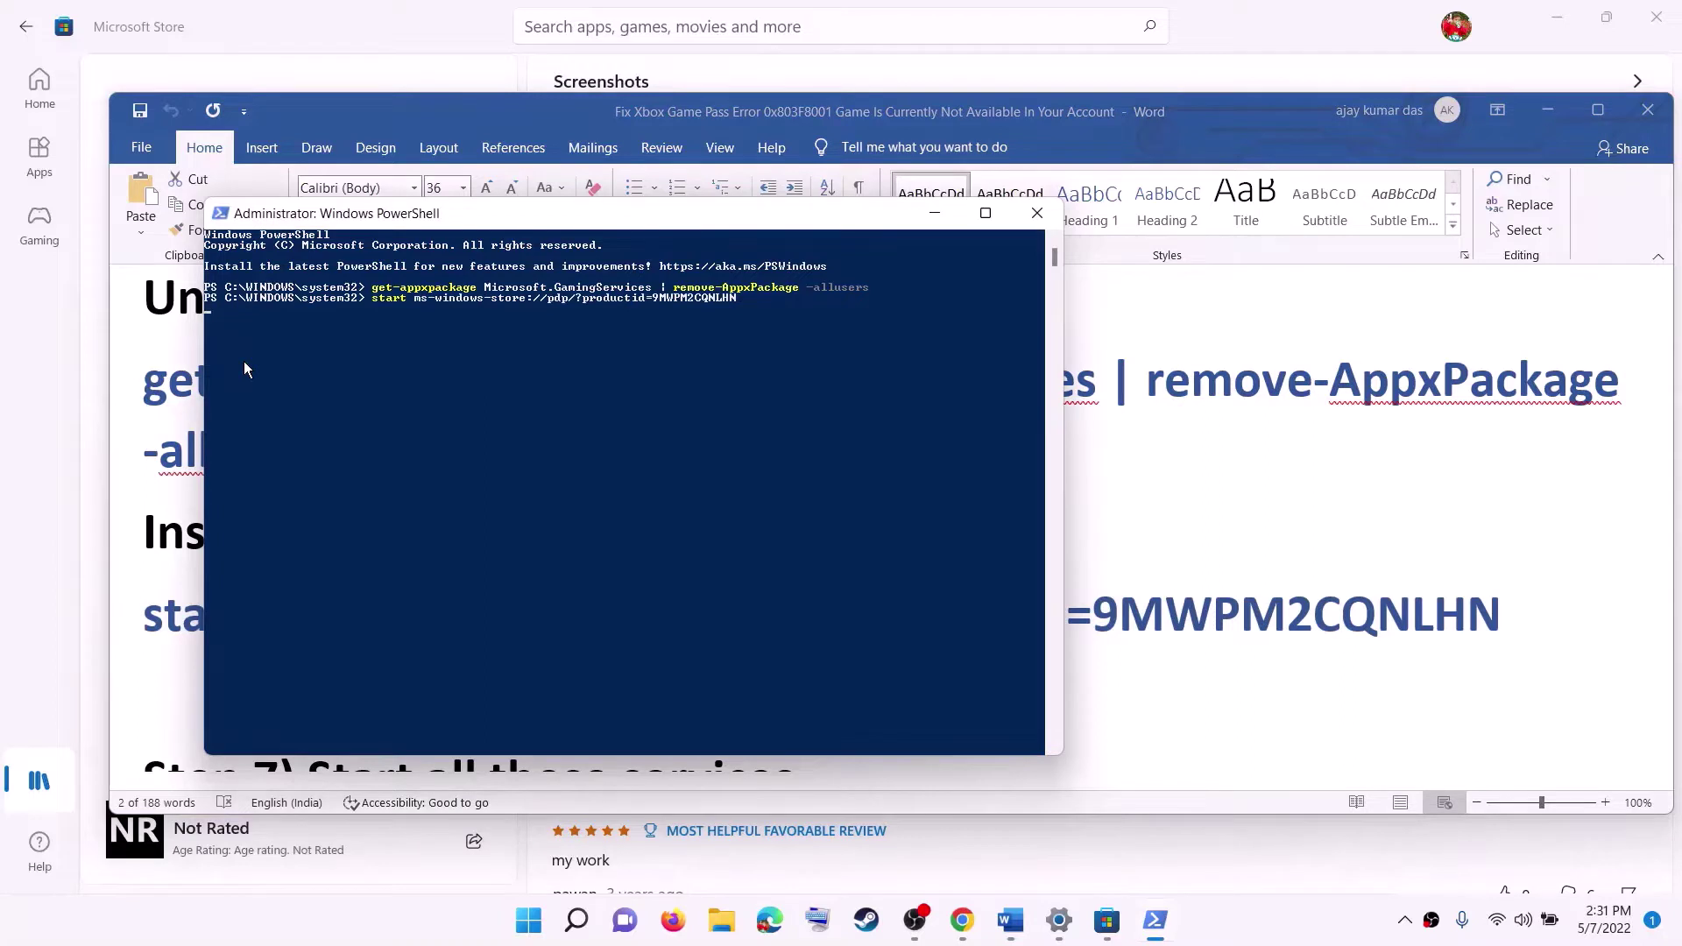
{"action": "key", "text": "Return"}
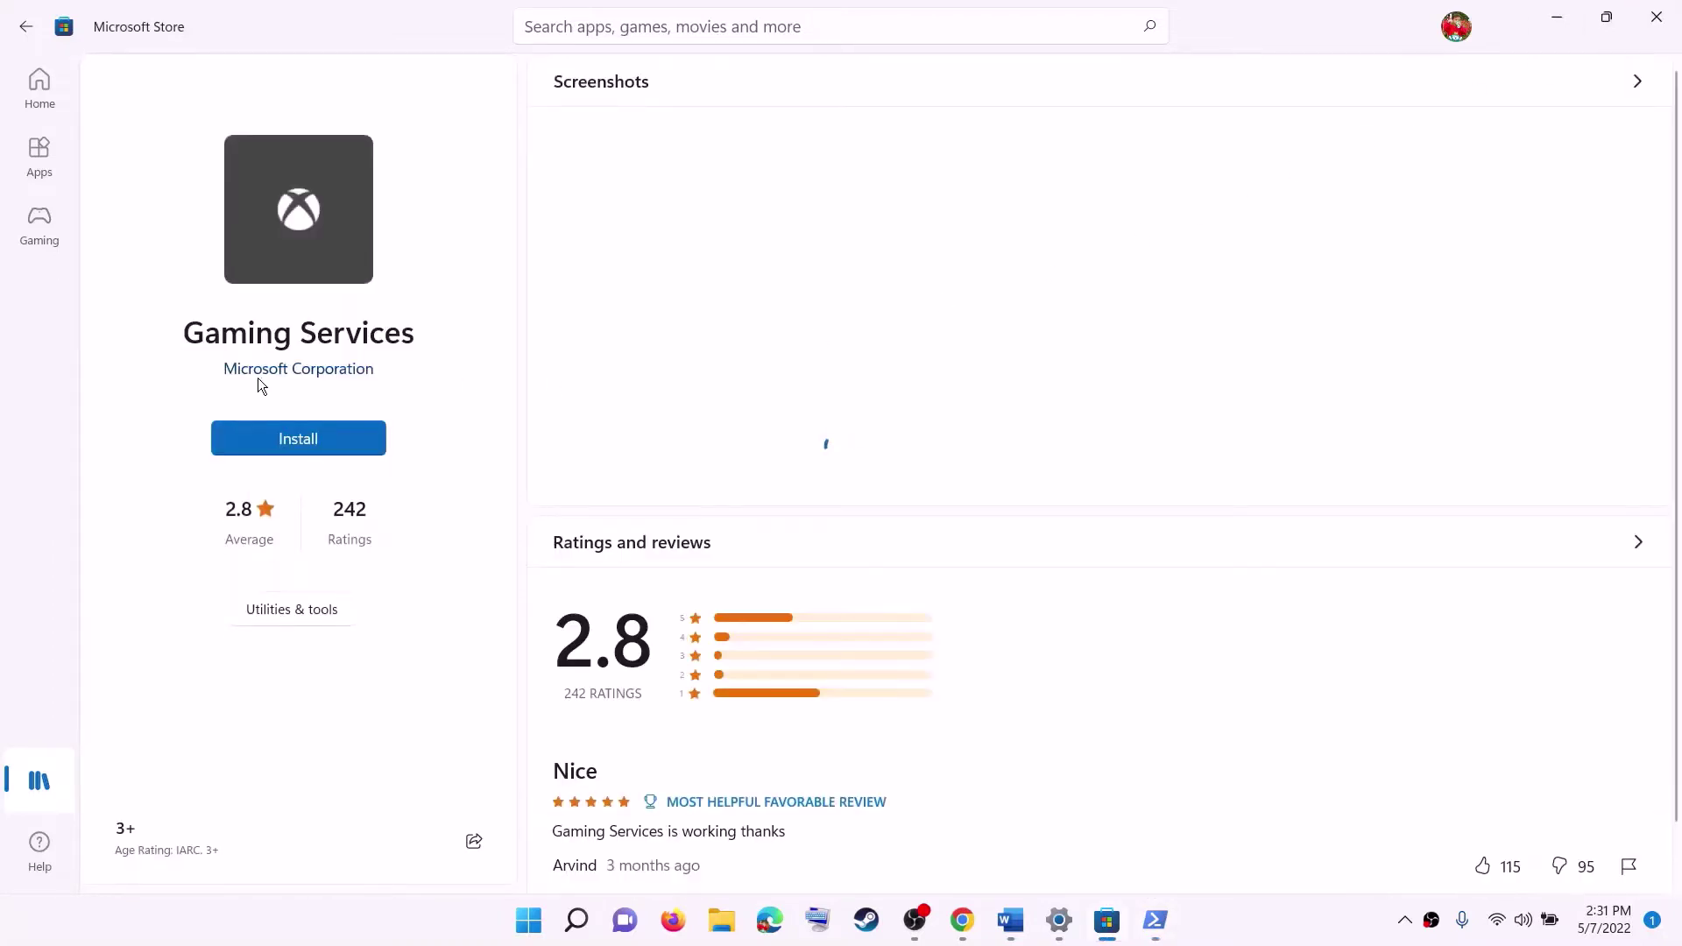
Start installing Gaming Services from Microsoft Store, approving the UAC prompt.
{"action": "left_click", "coordinate": [316, 446]}
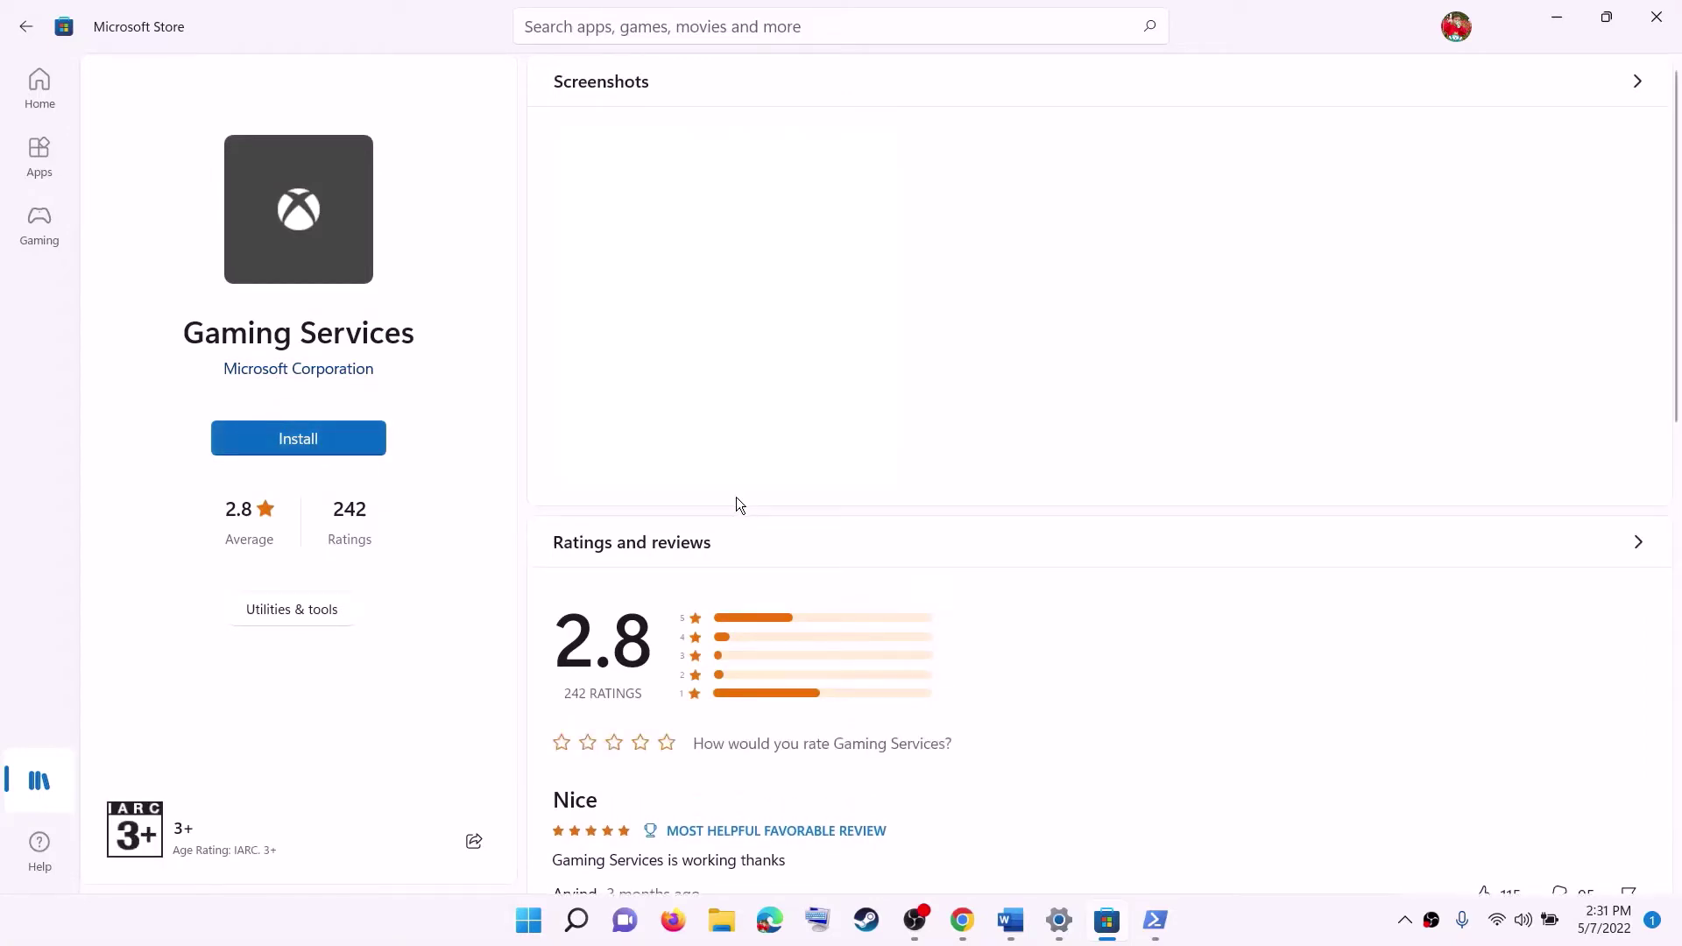
{"action": "left_click", "coordinate": [728, 629]}
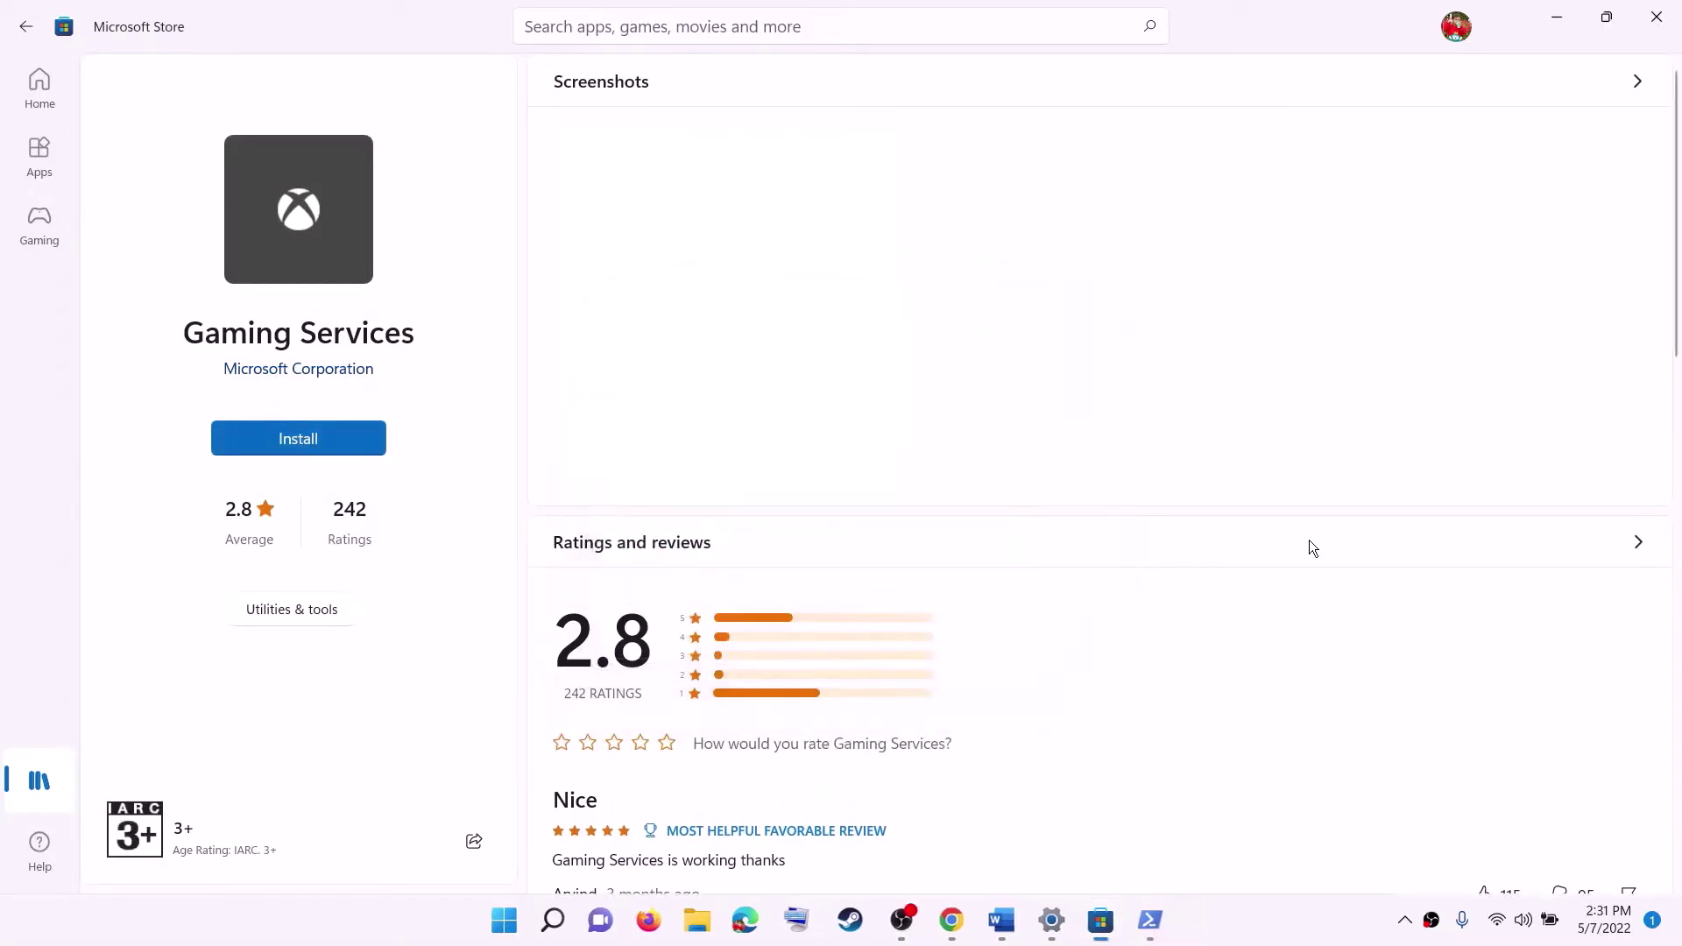